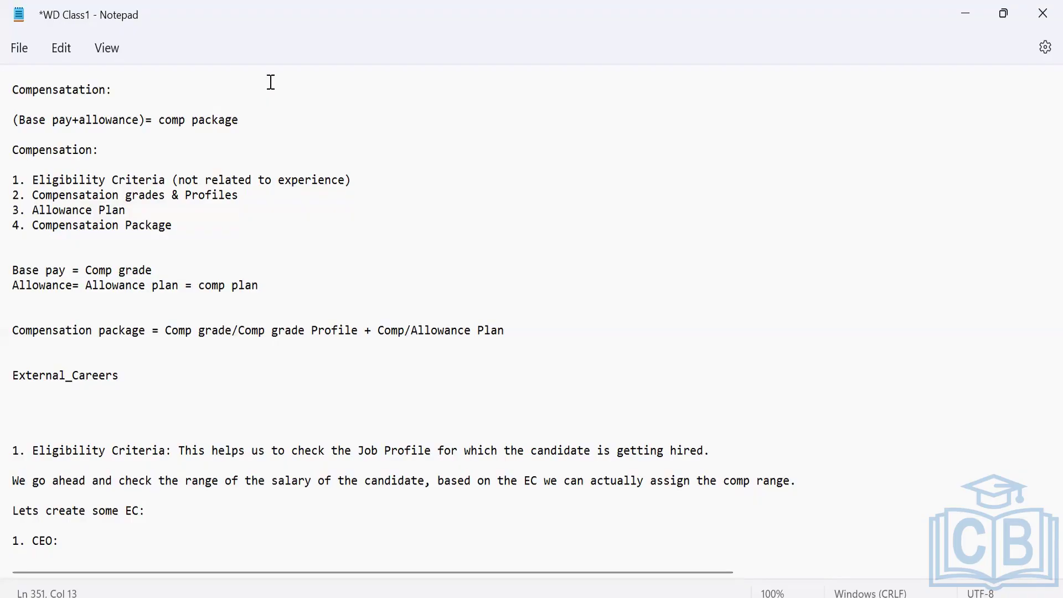
left_click(270, 81)
key("Up")
key("Up")
key("Up")
key("Up")
Step: Review the Eligibility Criteria and Compensation grades & Profiles items in the Compensation list of the notes
left_click_drag(26, 176, 171, 175)
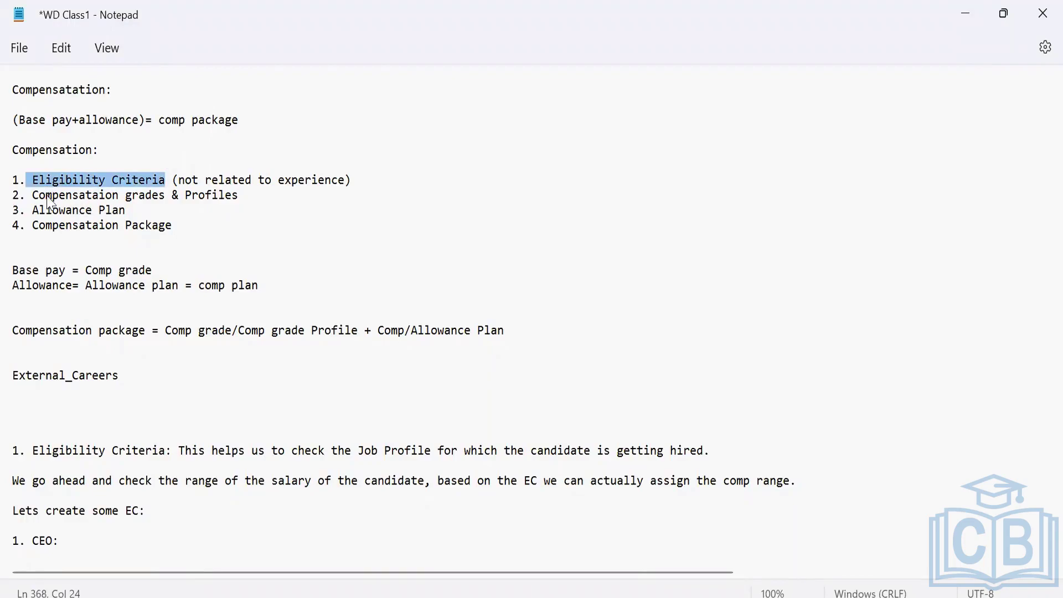
double_click(49, 200)
left_click(34, 194)
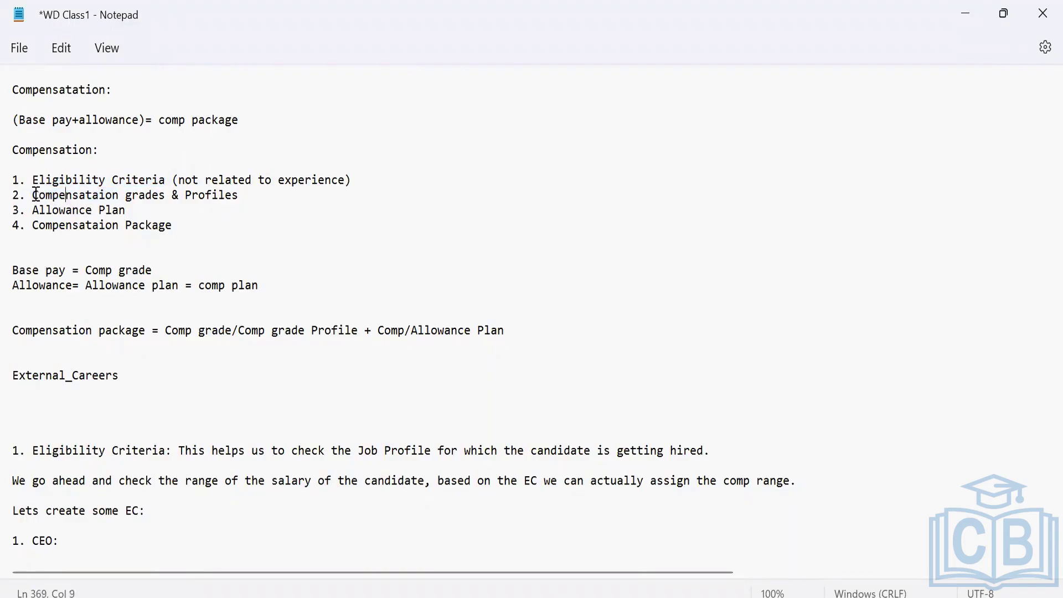
left_click_drag(34, 194, 260, 200)
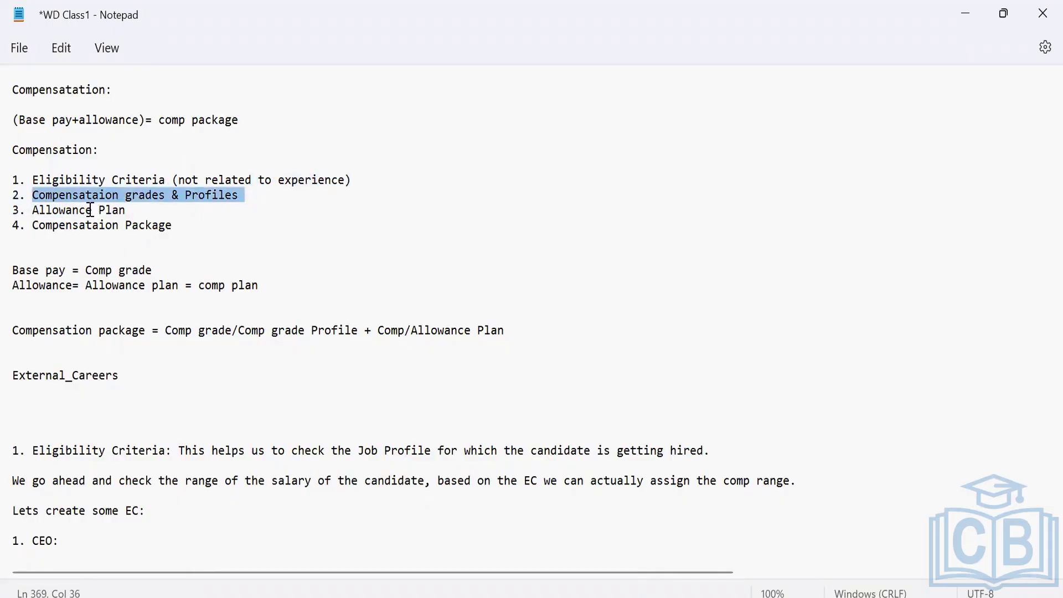
double_click(64, 194)
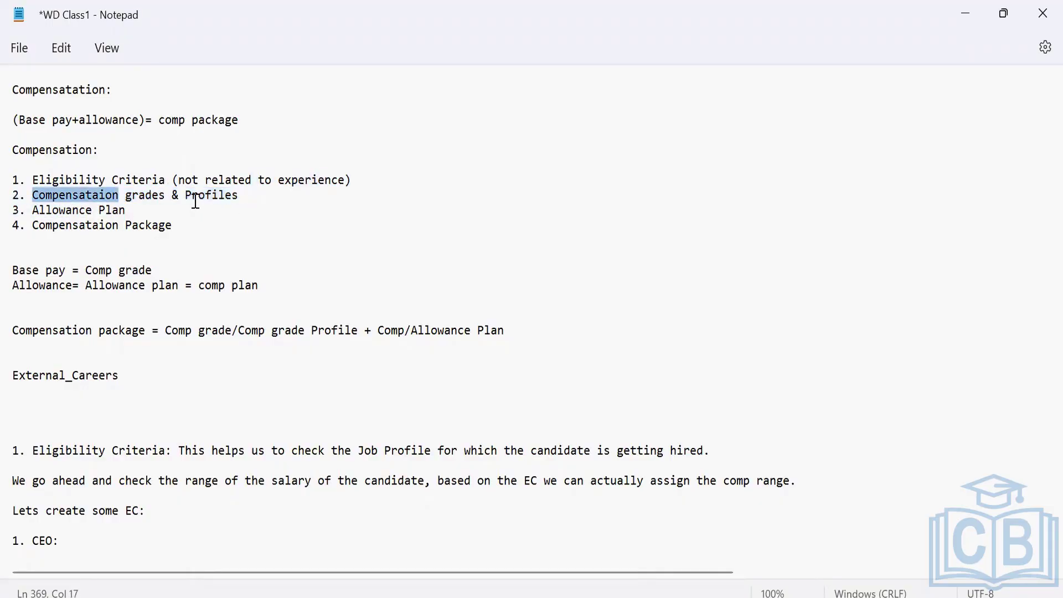
left_click(38, 190)
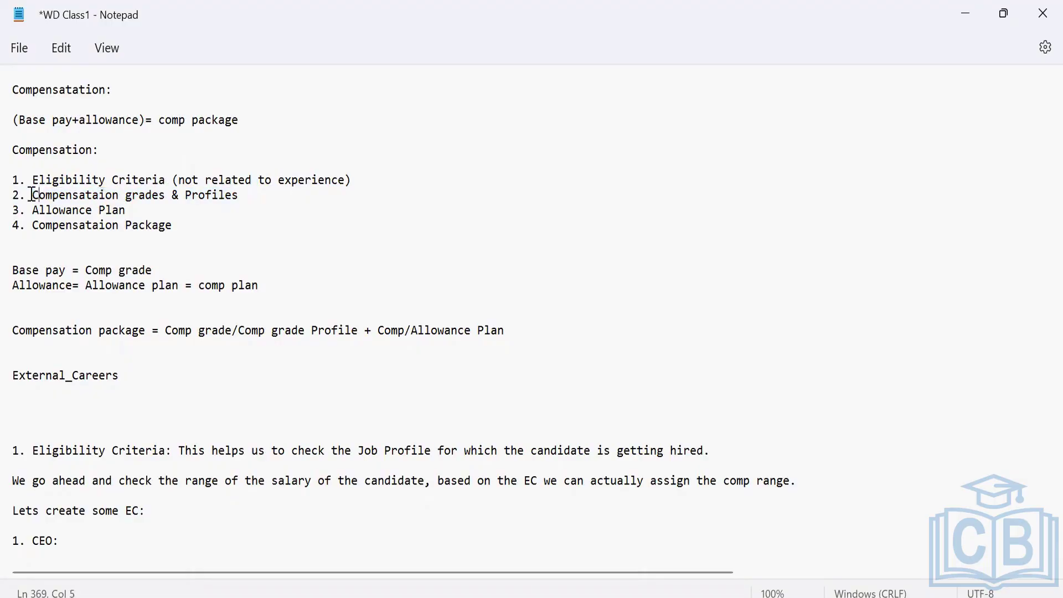
left_click_drag(26, 194, 164, 195)
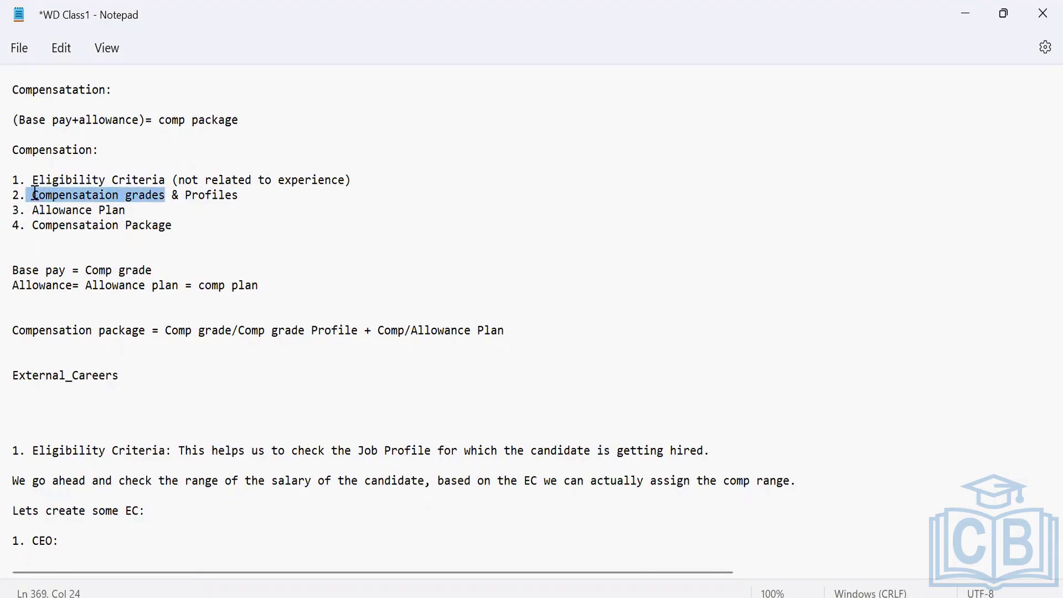
left_click_drag(34, 194, 236, 194)
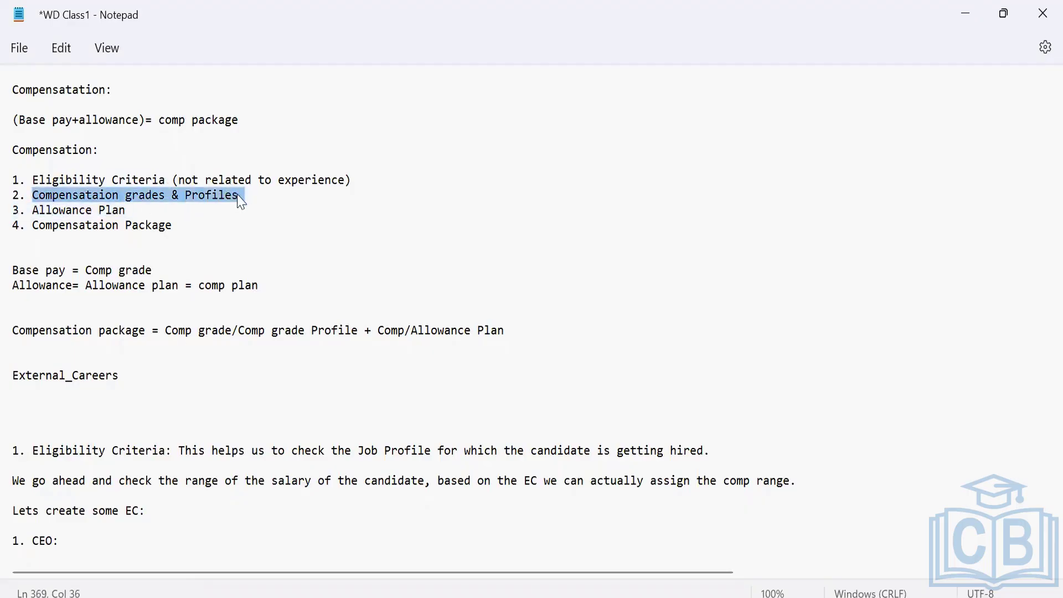
Step: Examine the Allowance Plan and Compensation Package items together with the formula that defines the compensation package
triple_click(39, 210)
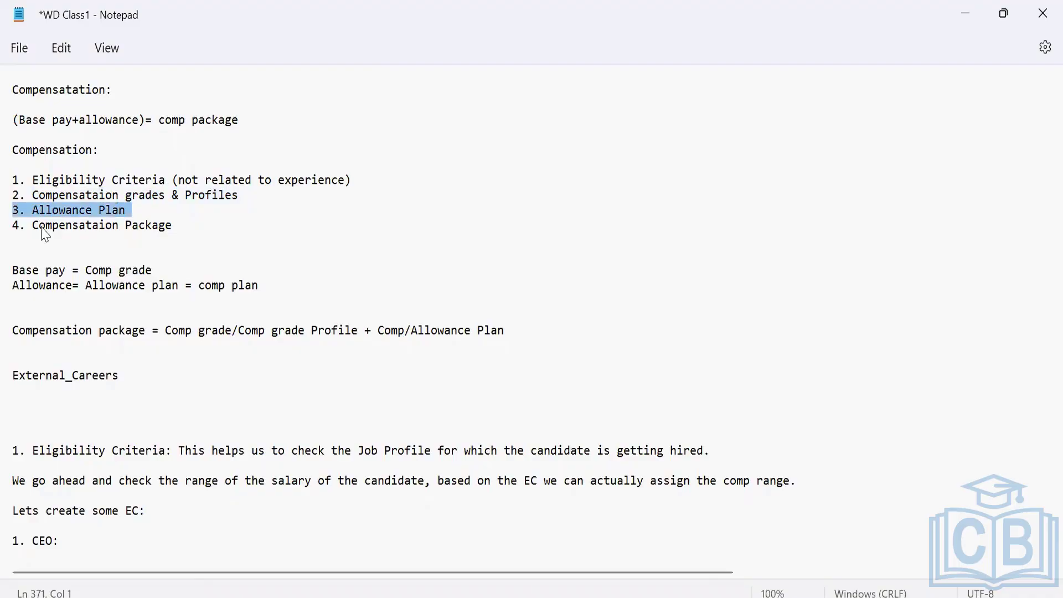
triple_click(43, 227)
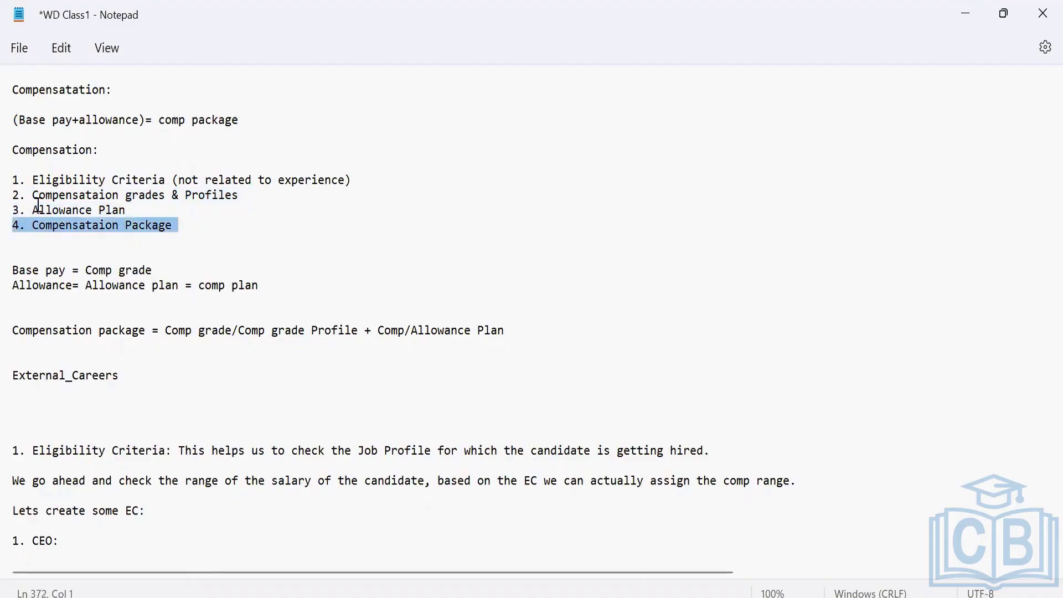
triple_click(38, 209)
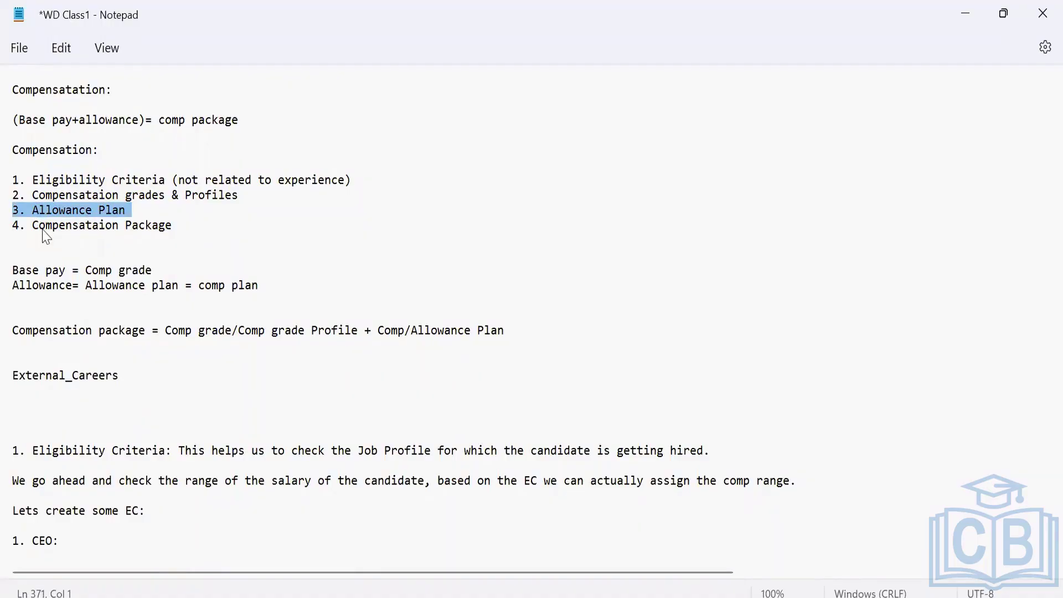
triple_click(43, 228)
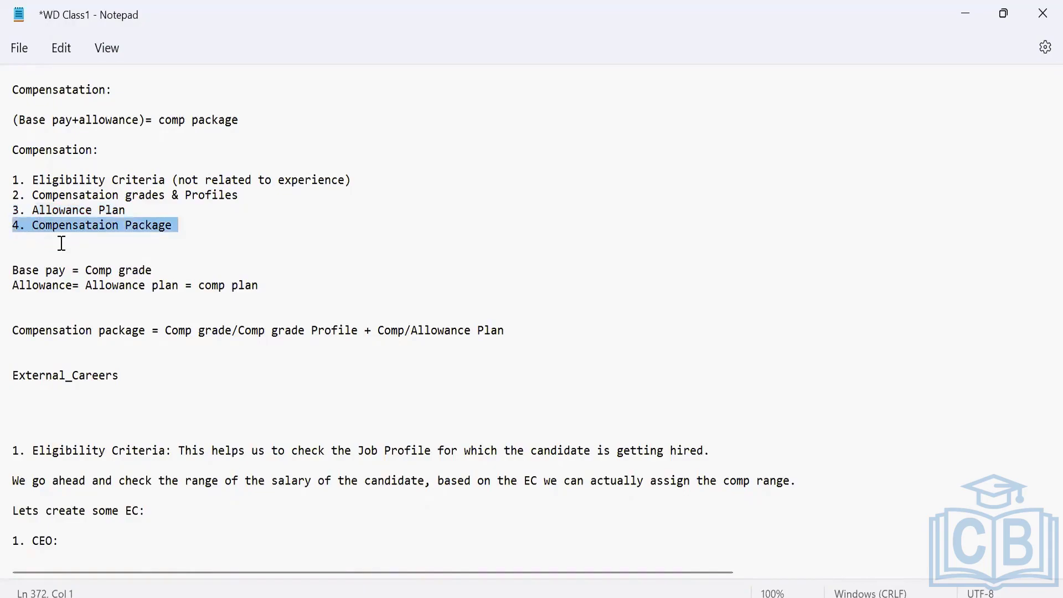
left_click(61, 244)
triple_click(54, 228)
left_click_drag(165, 330, 509, 337)
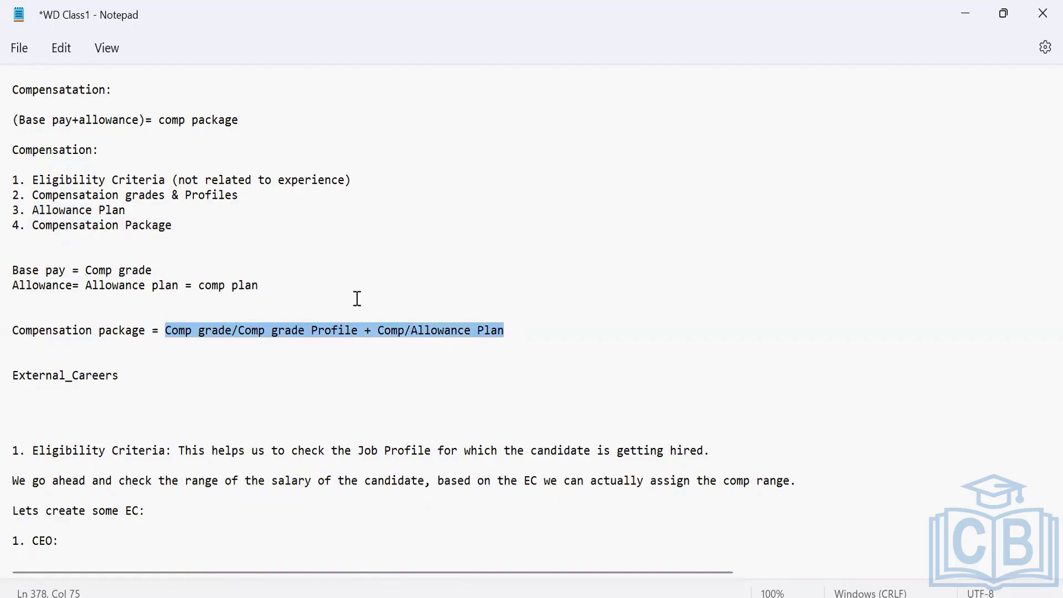
double_click(53, 209)
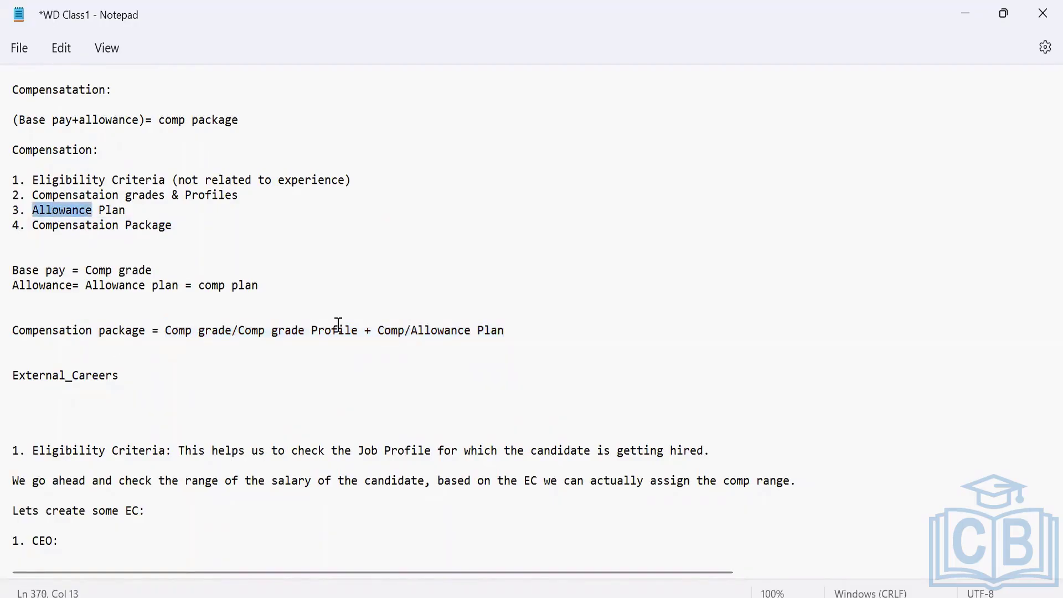
double_click(391, 331)
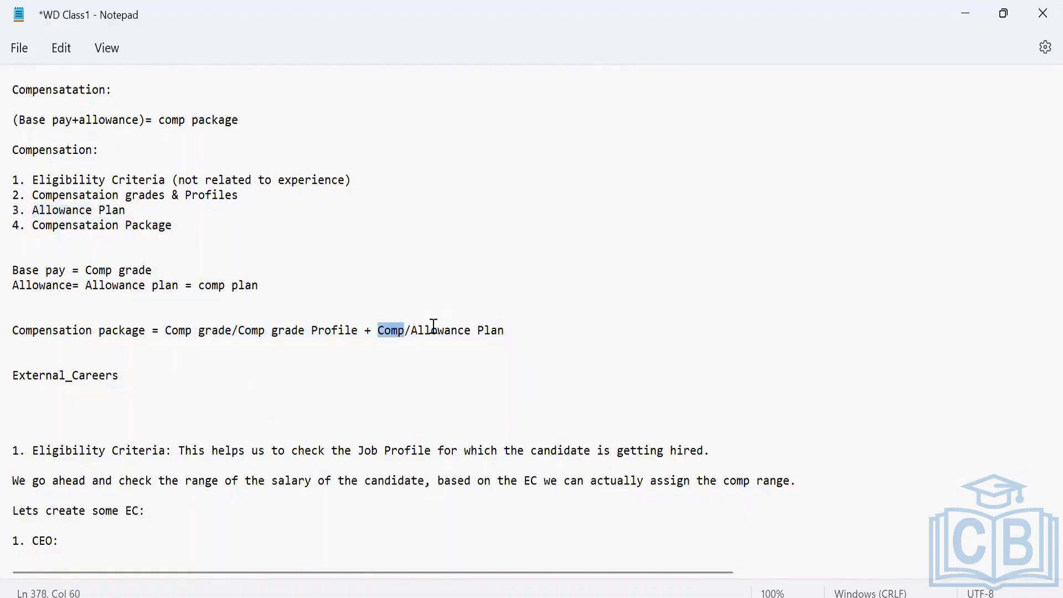
left_click(184, 219)
Step: Go through all four Compensation list items in order, returning to the Eligibility Criteria line and the notes around it
left_click_drag(26, 180, 186, 224)
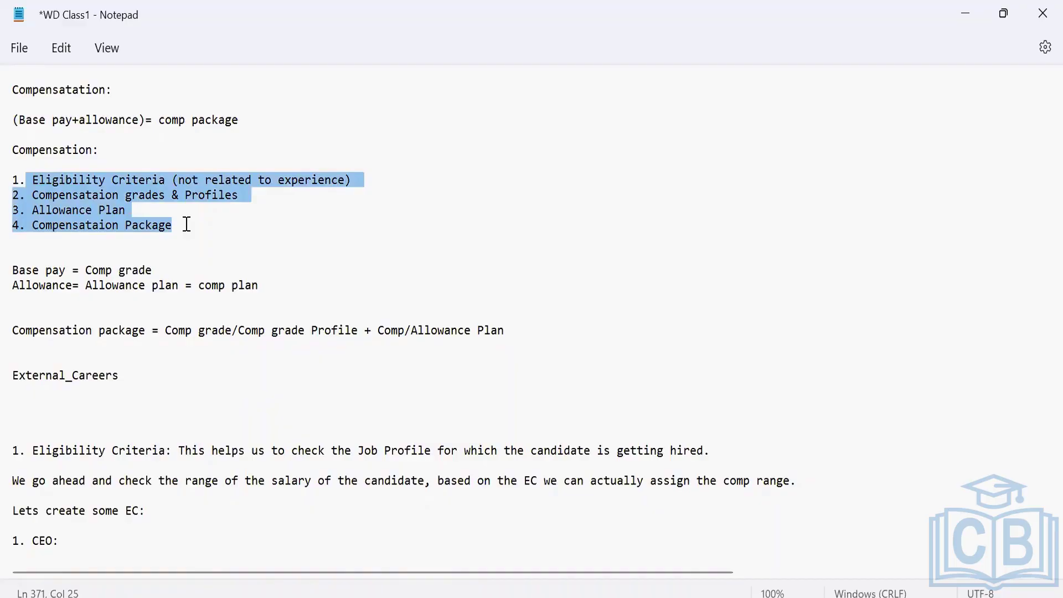
double_click(64, 180)
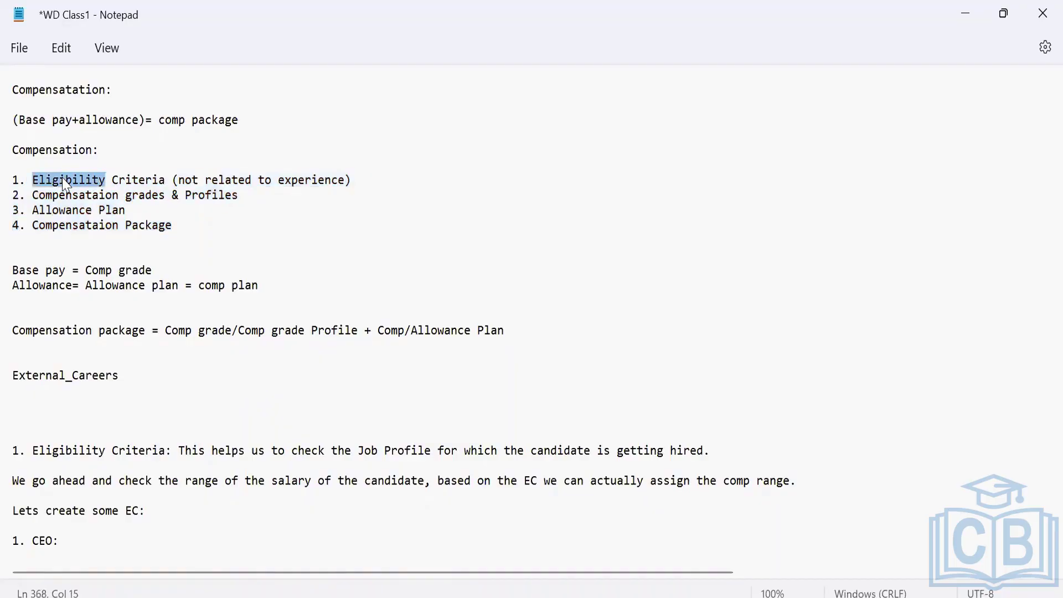
double_click(64, 196)
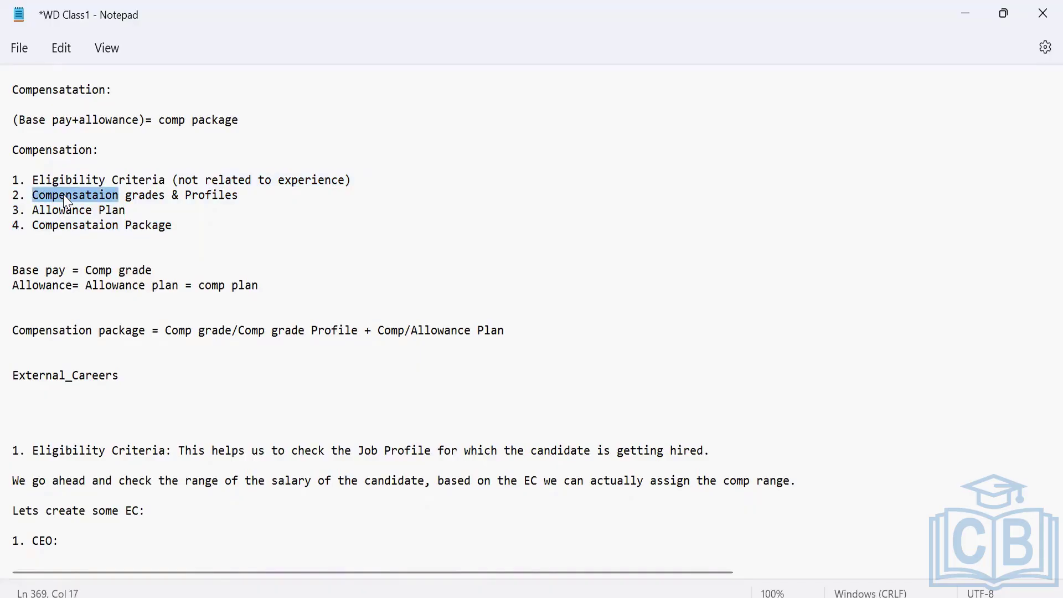
double_click(58, 210)
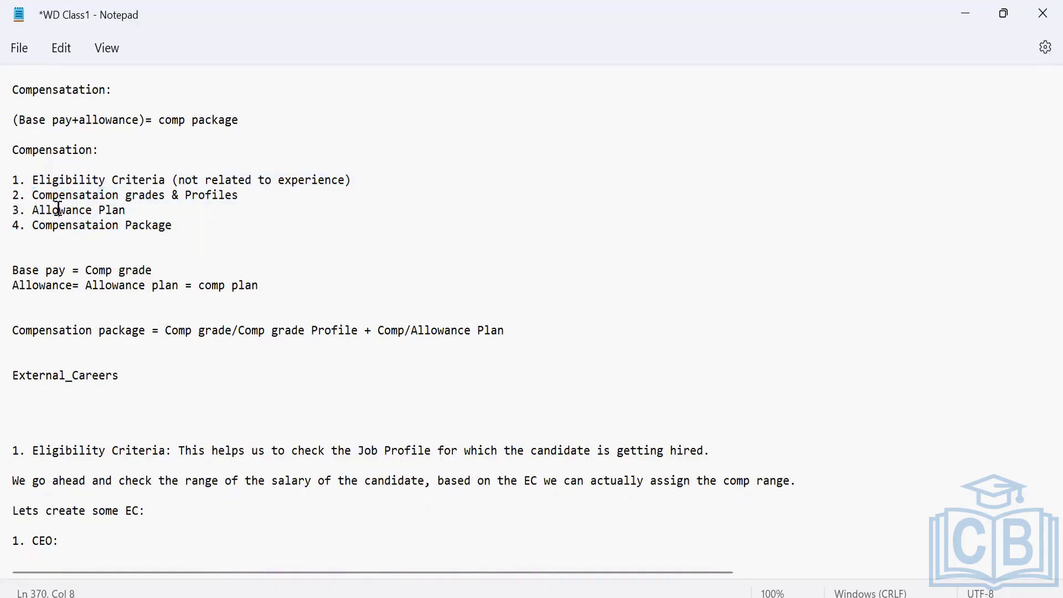
triple_click(59, 225)
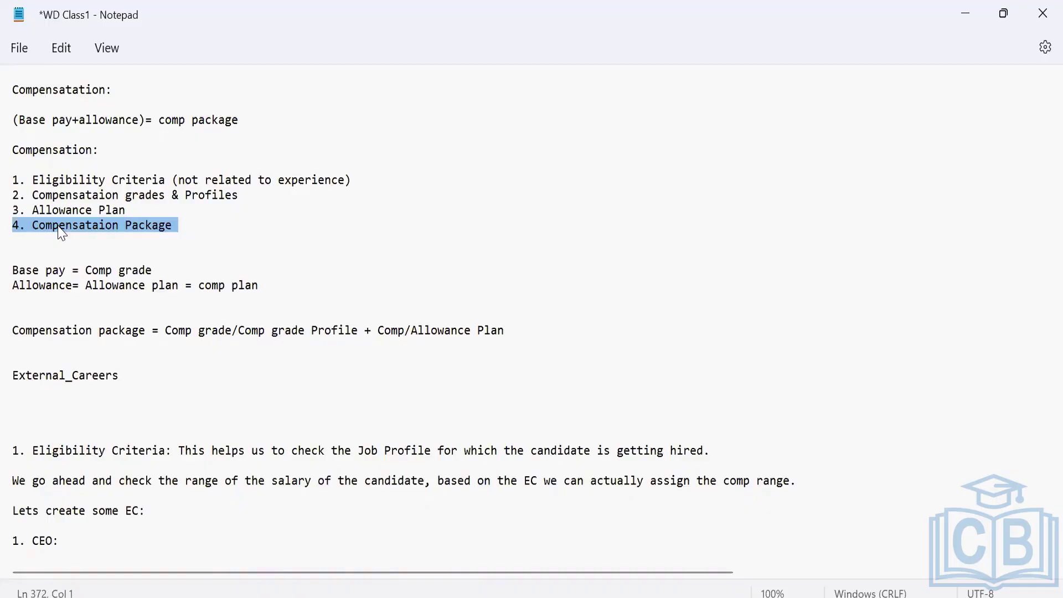
left_click(58, 165)
key("shift+Down")
triple_click(64, 181)
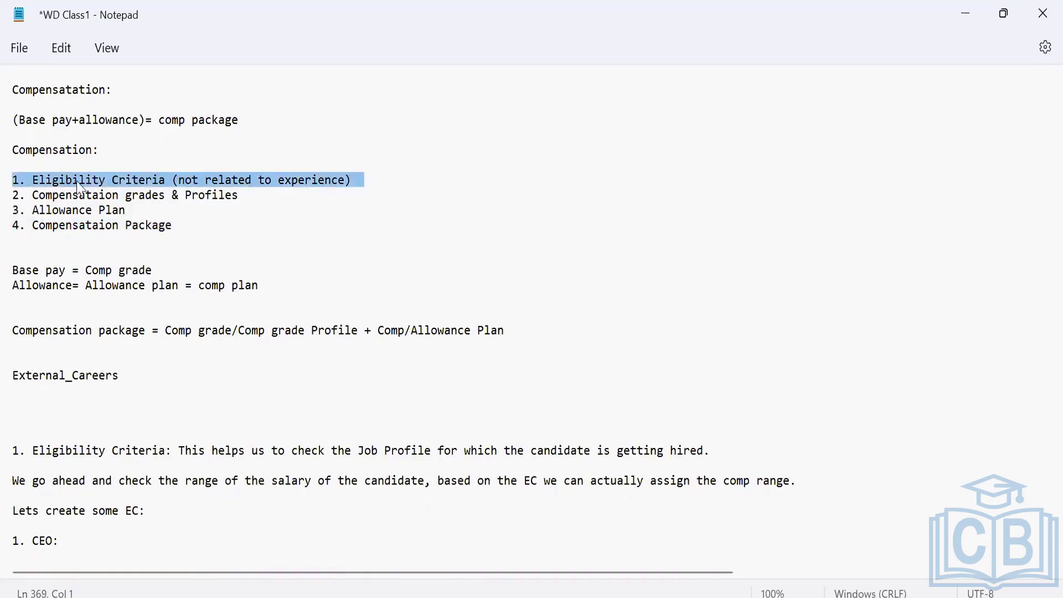
triple_click(83, 187)
scroll(1040, 210, "up", 5)
scroll(1040, 210, "down", 4)
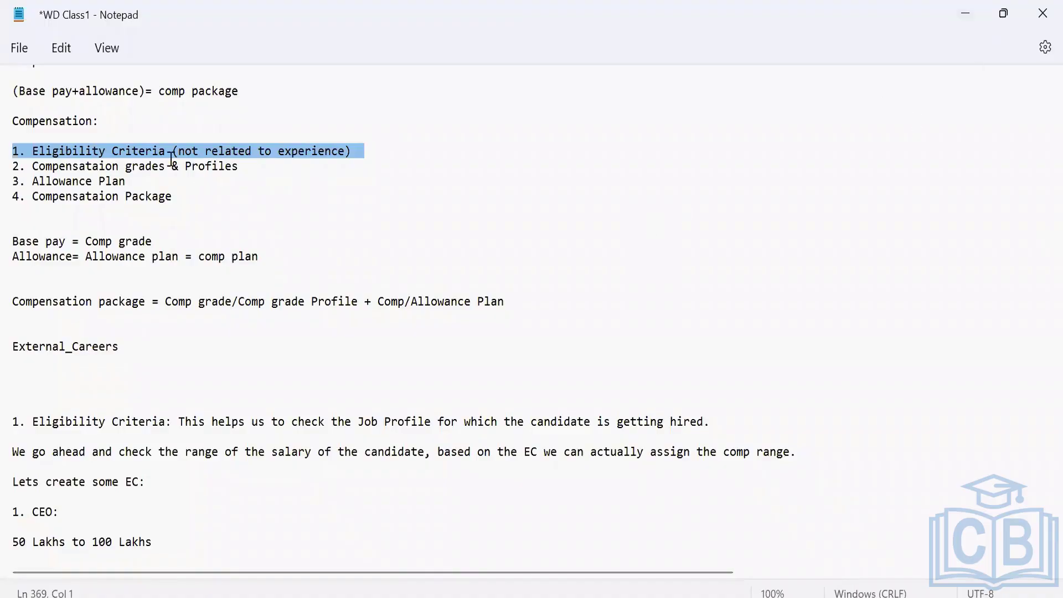
Step: Compare the Eligibility Criteria item with the Compensation grades item in the notes
double_click(127, 150)
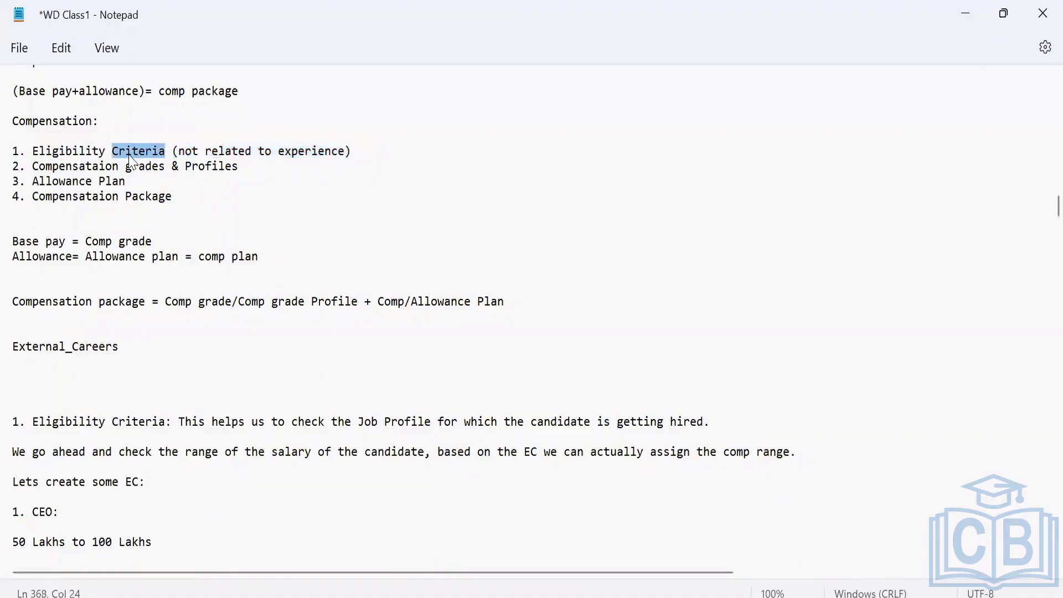
double_click(83, 169)
left_click(155, 166)
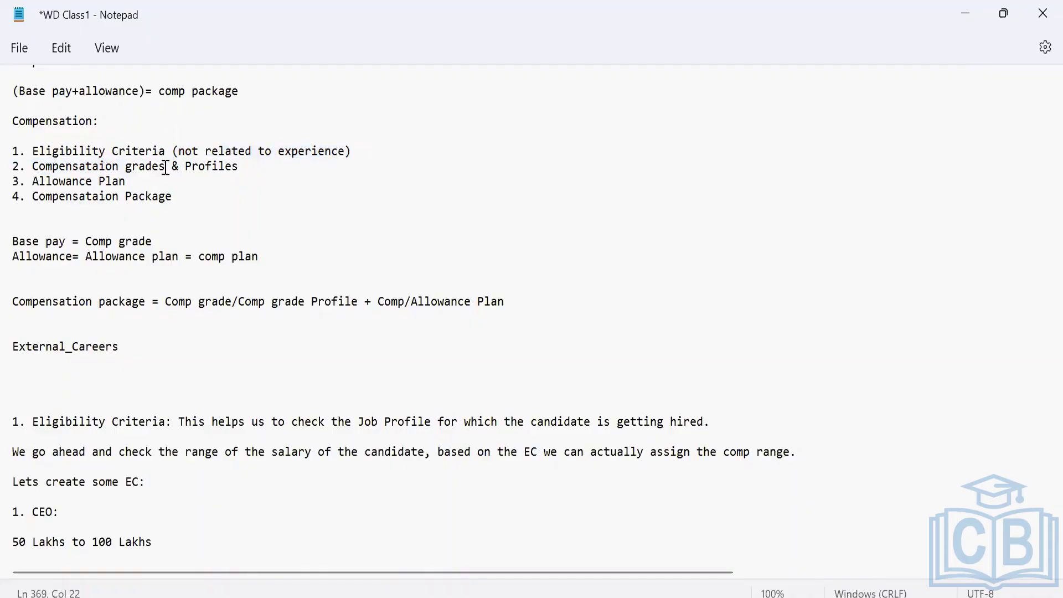
left_click_drag(164, 166, 34, 171)
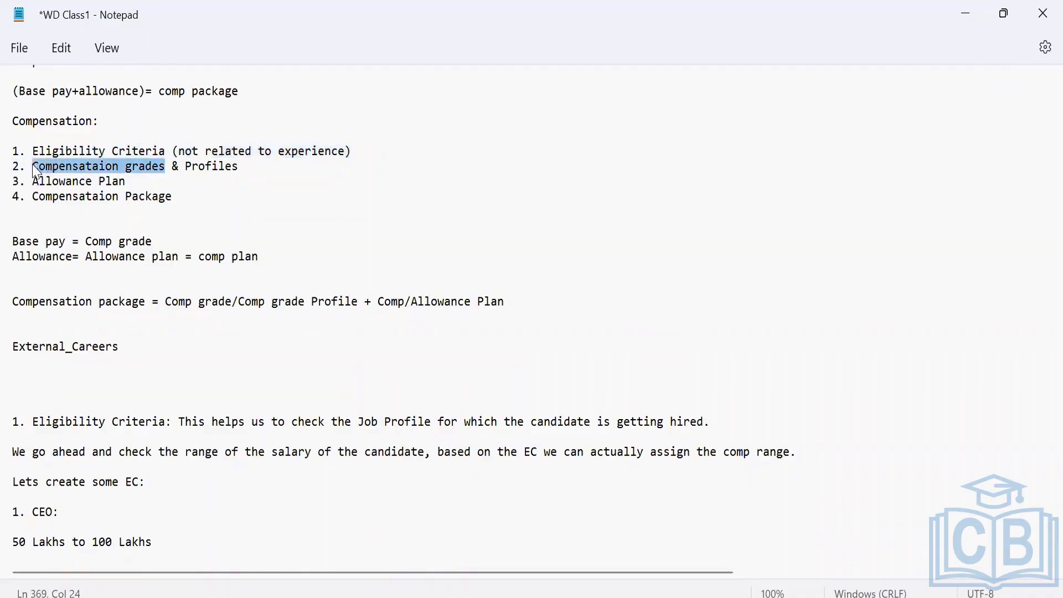
double_click(52, 151)
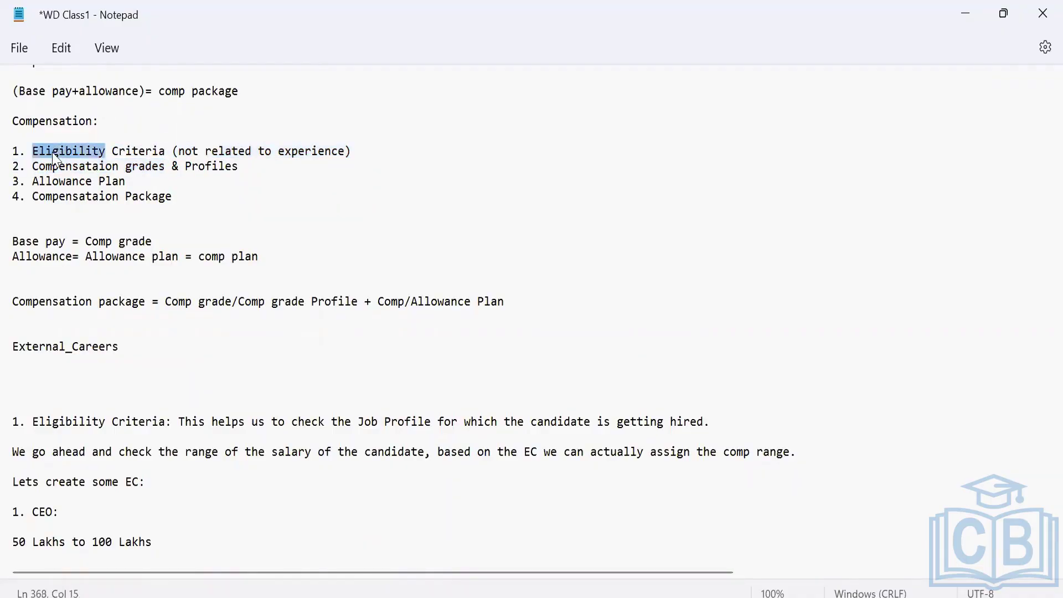
double_click(99, 166)
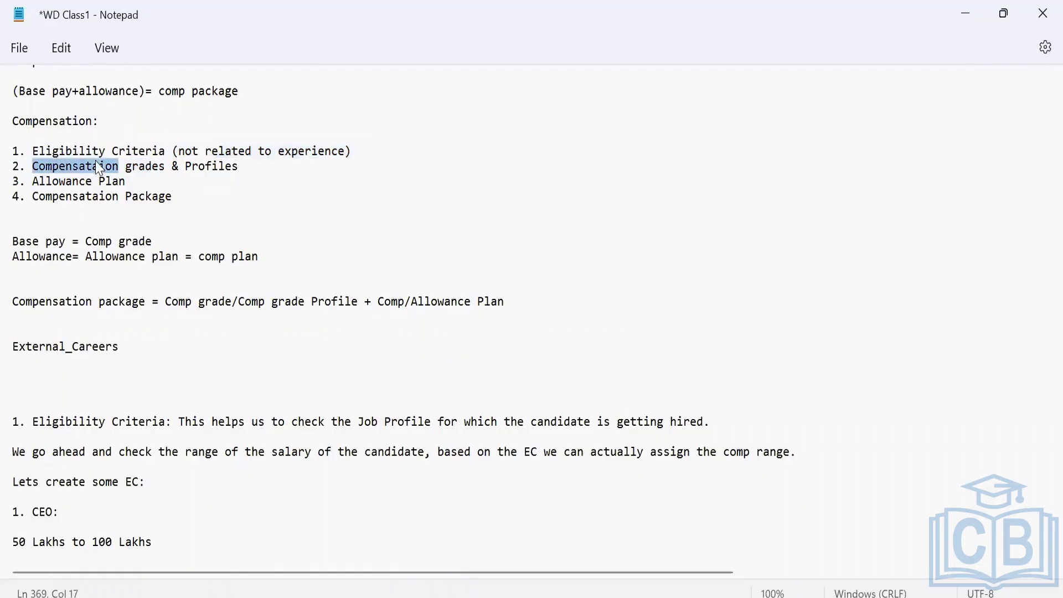
left_click_drag(165, 166, 31, 150)
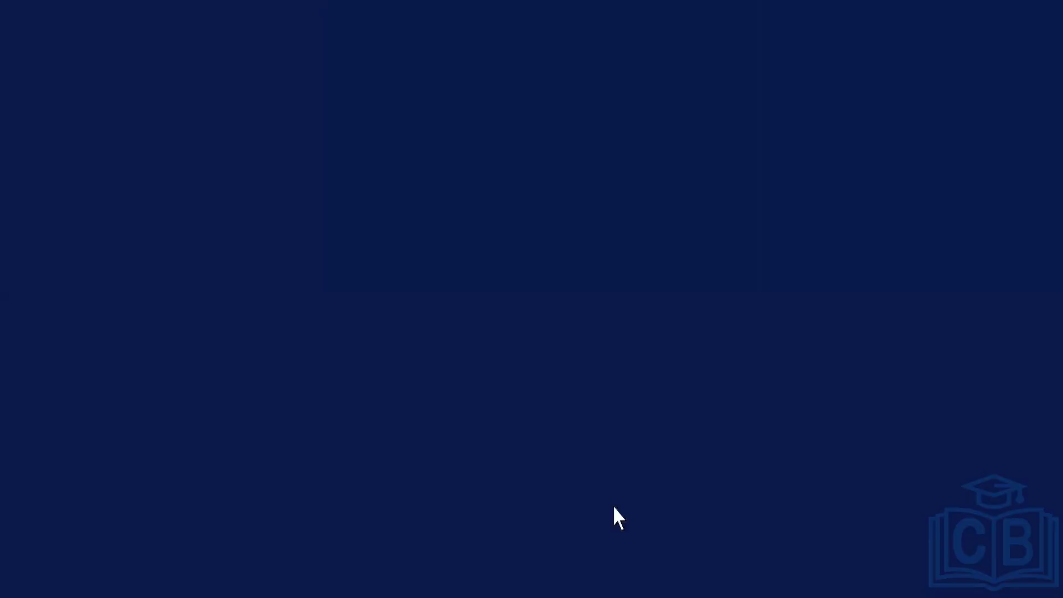
Step: Switch to Workday and start a new search from the home page
left_click(613, 506)
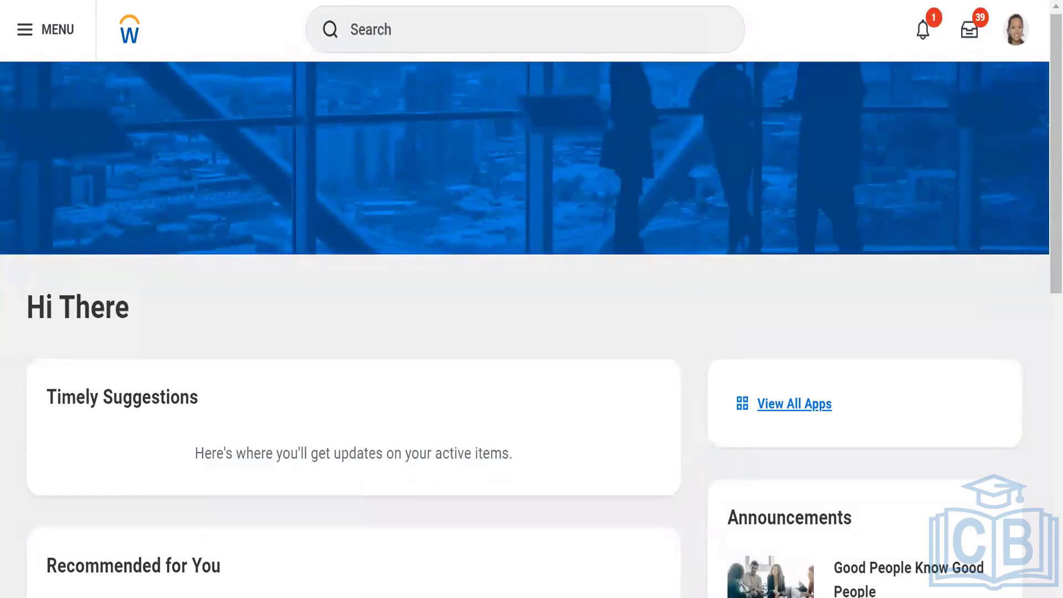
left_click(394, 32)
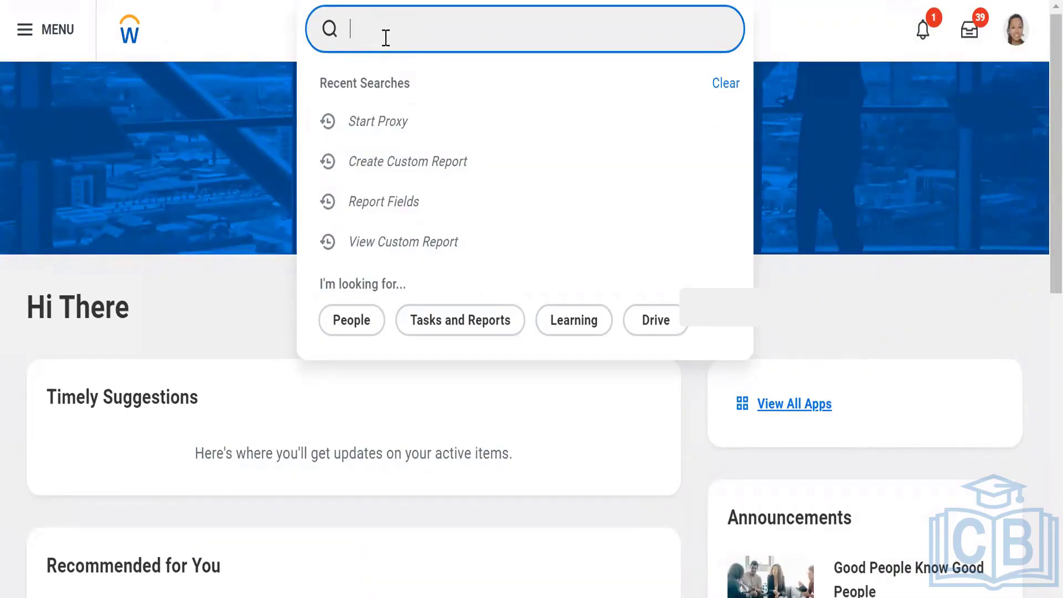
type("WDE7")
key("Return")
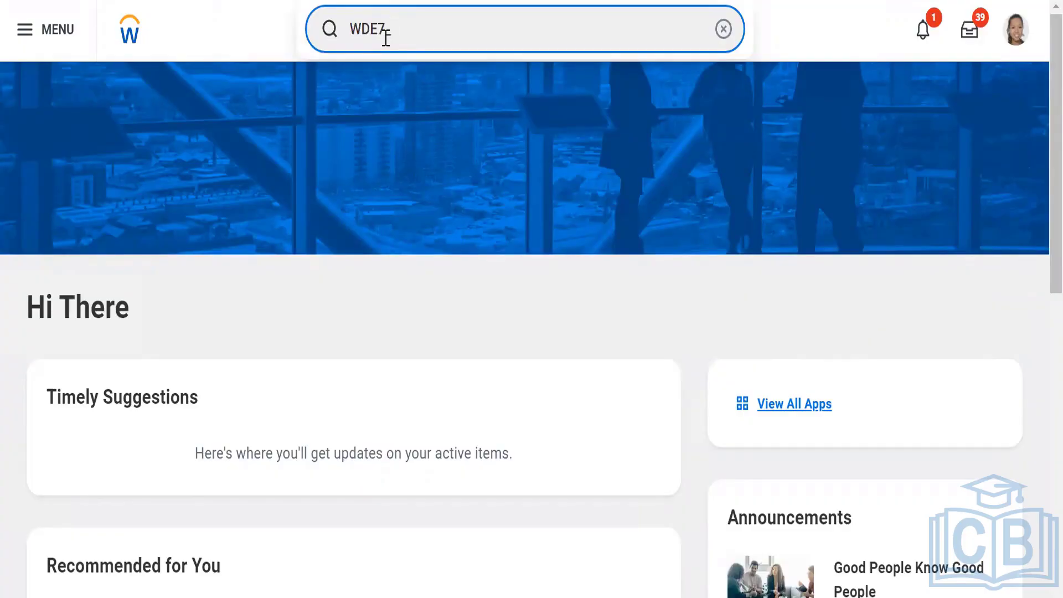
left_click(722, 30)
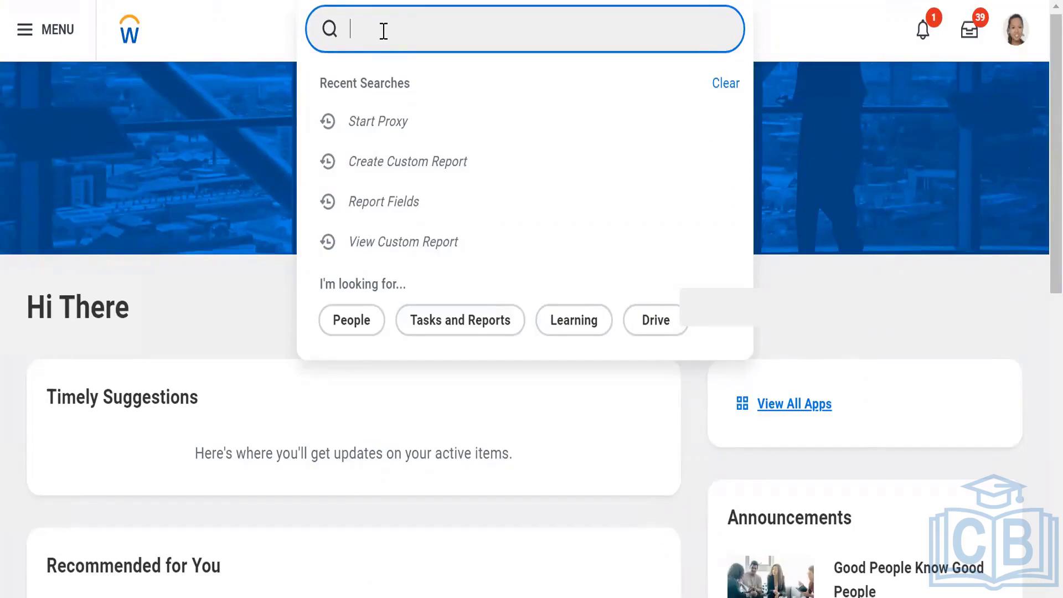
Step: Search for "cre comp eli", open the Create Compensation Eligibility Rule task and look over its form fields
type("cre comp eli")
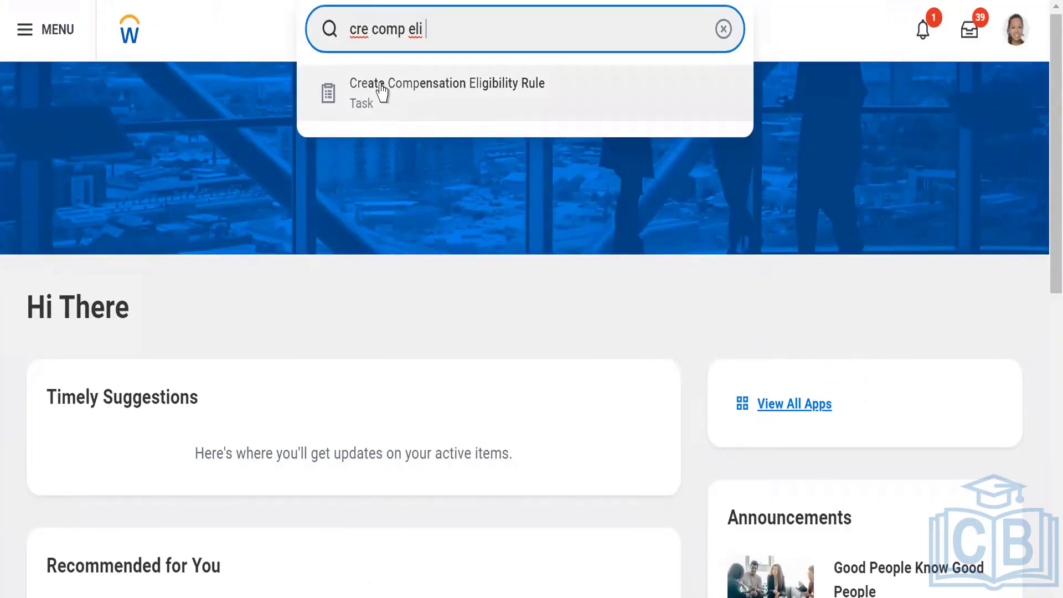
left_click(455, 92)
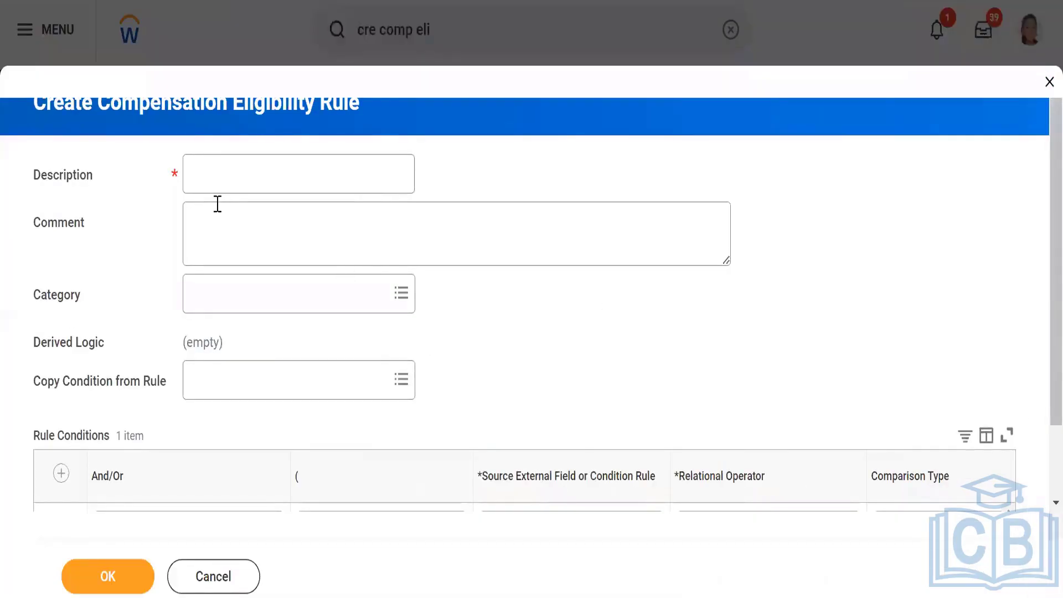
left_click_drag(1045, 147, 1045, 328)
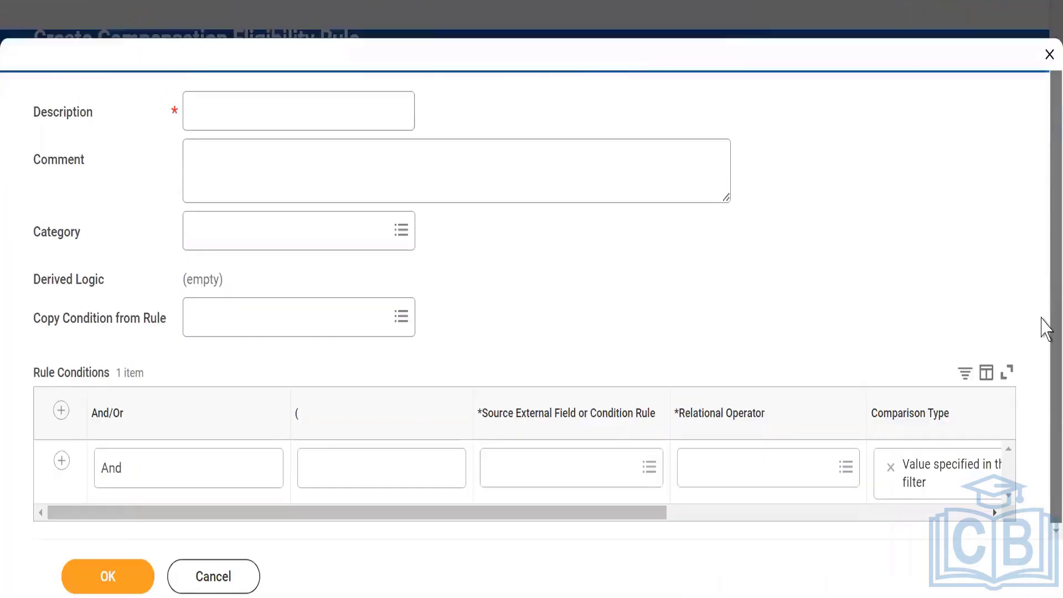
scroll(1047, 33, "up", 2)
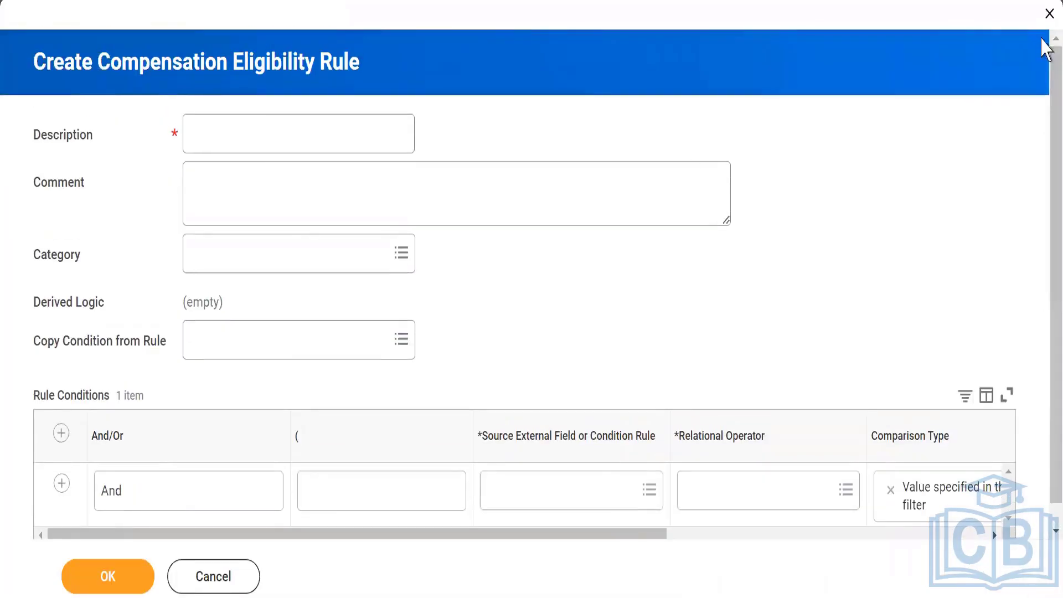
Step: Enter "WDE7_Account Executive" as the description of the new compensation eligibility rule
left_click(217, 133)
type("WDE7")
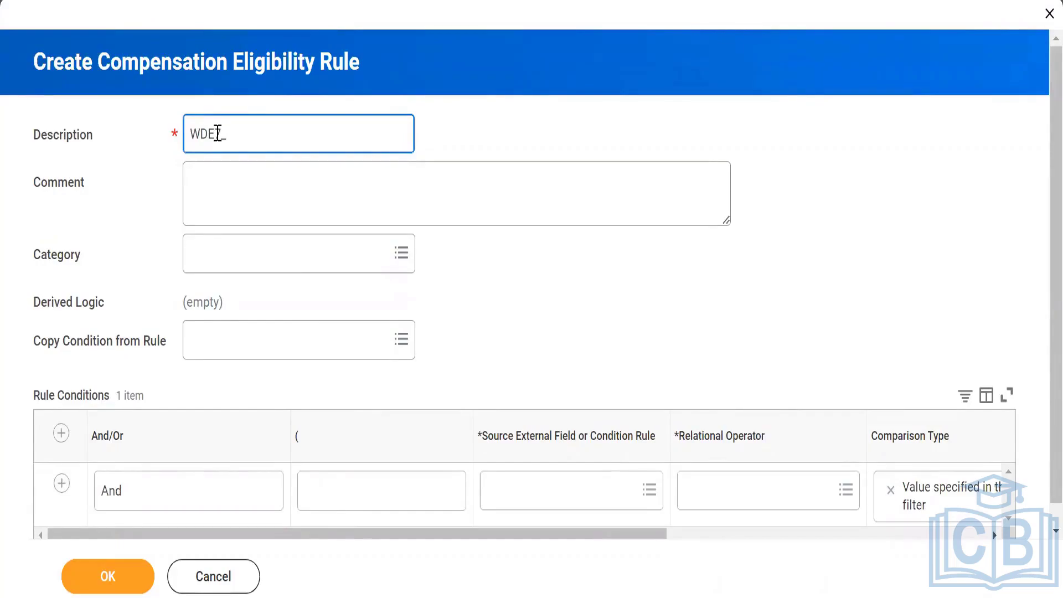
type("_Account Executive")
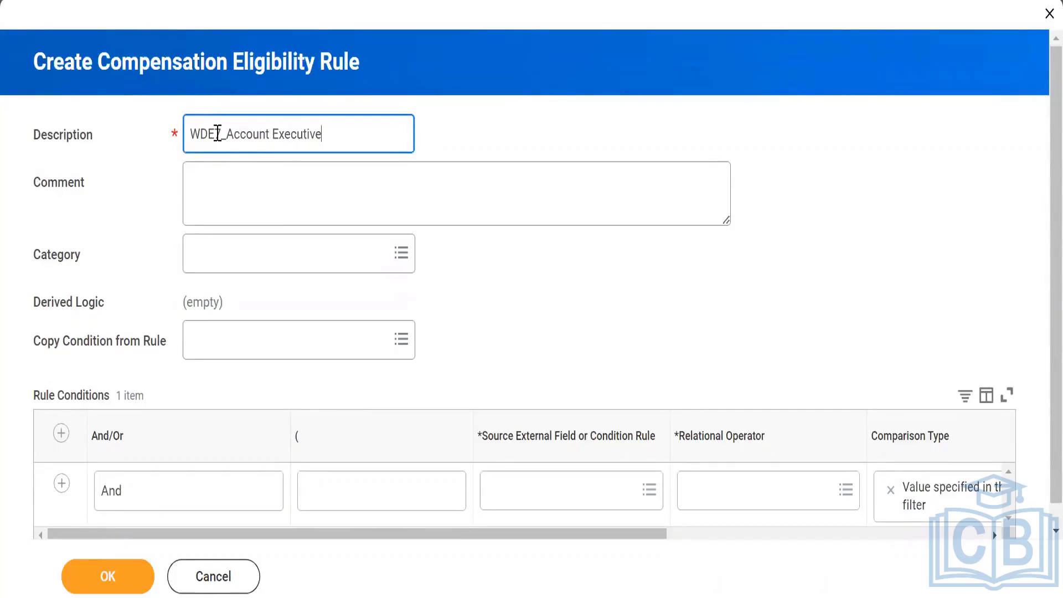
Step: Look through the category choices under Compensation Eligibility Rule and Notice Period Eligibility Rule, leaving the category blank
left_click(234, 254)
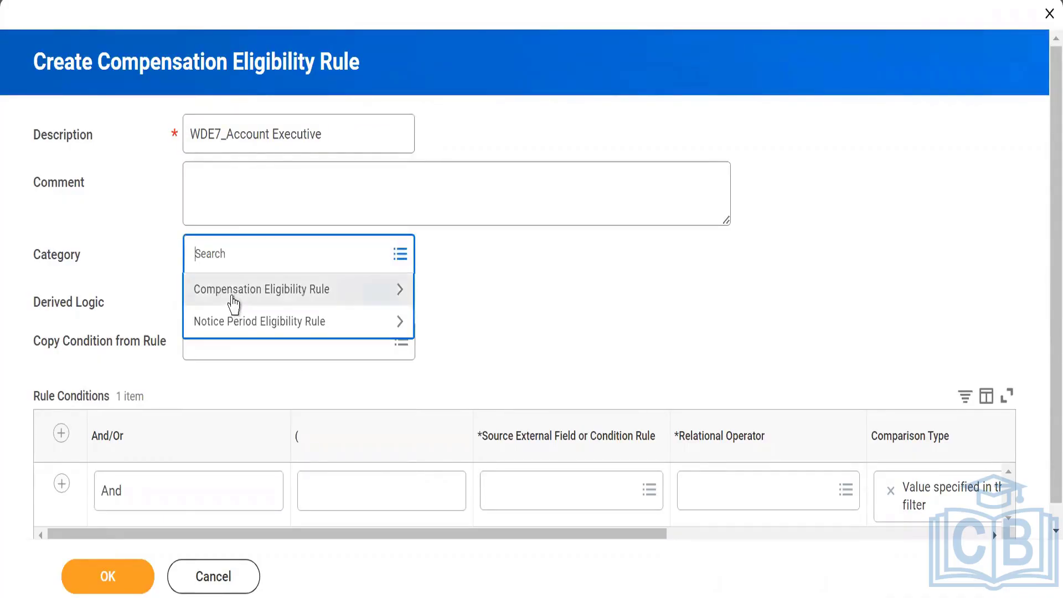
left_click(234, 303)
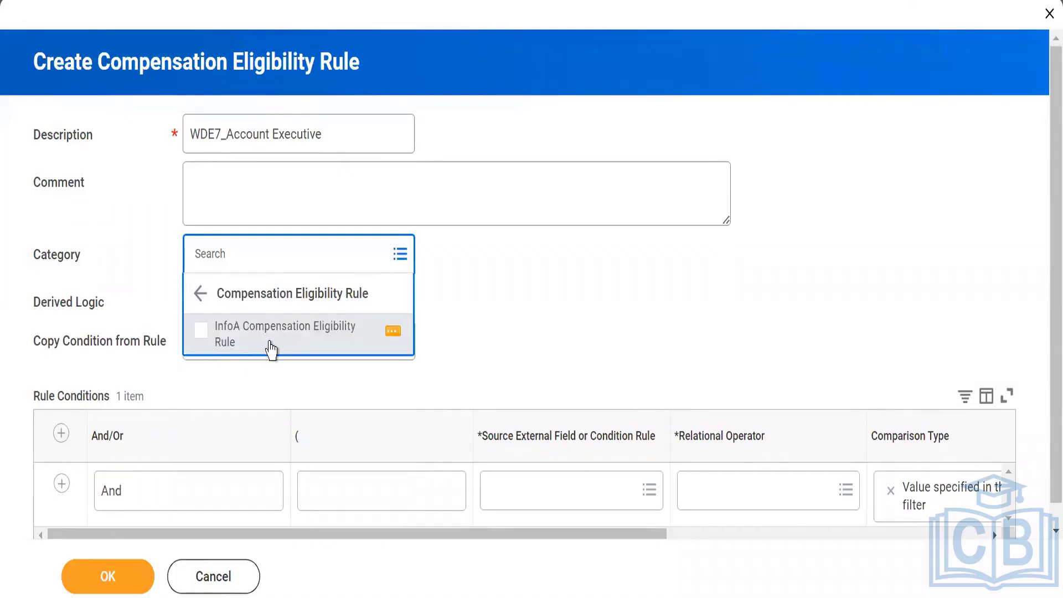
left_click(203, 293)
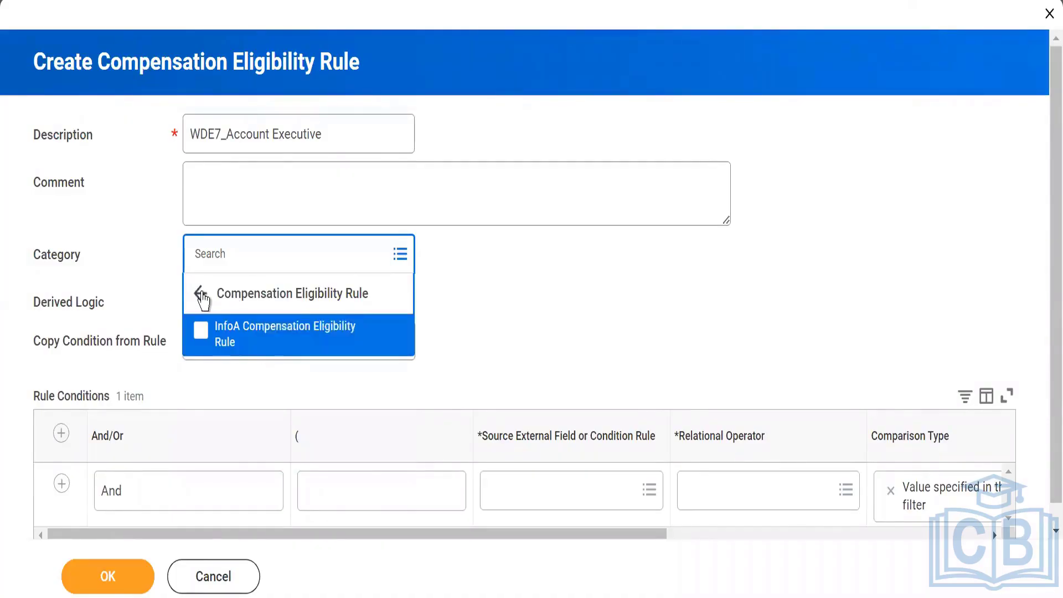
left_click(208, 321)
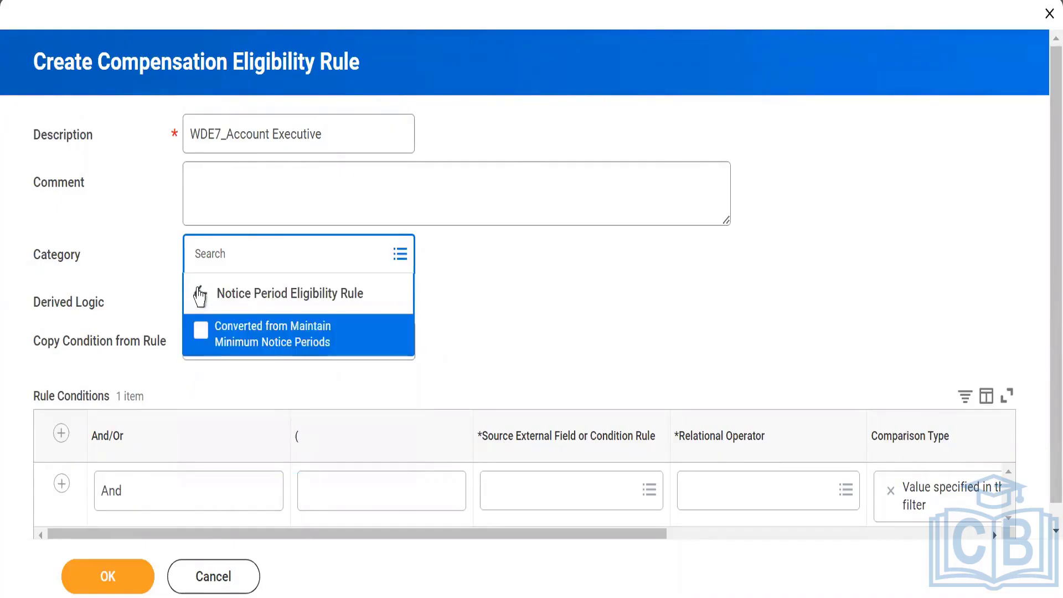
left_click(200, 293)
left_click(519, 260)
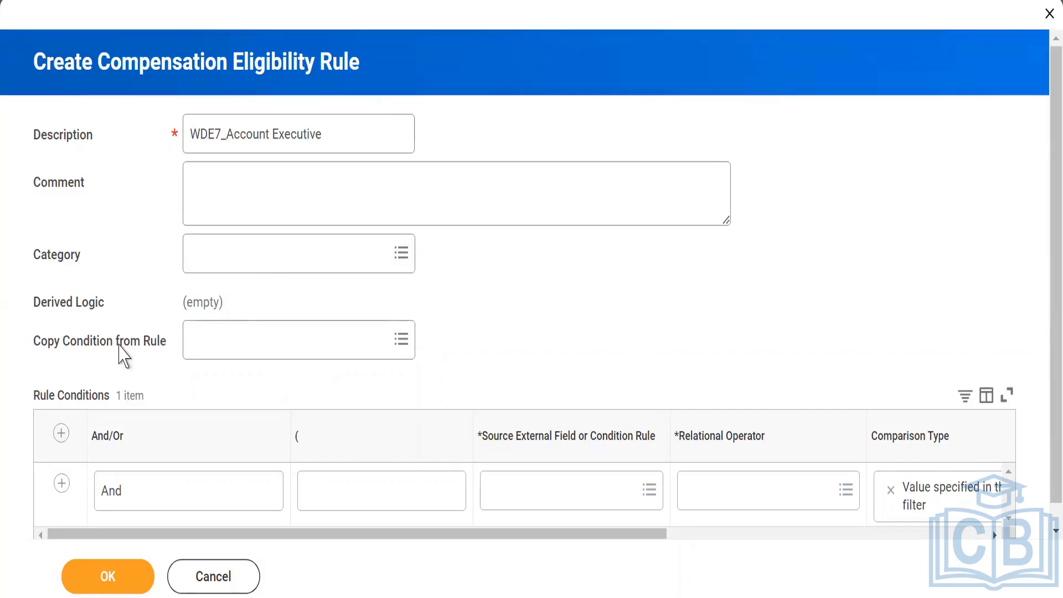
Step: Search for "WDE7_" among the existing rules whose conditions can be copied
mouse_move(102, 354)
triple_click(272, 133)
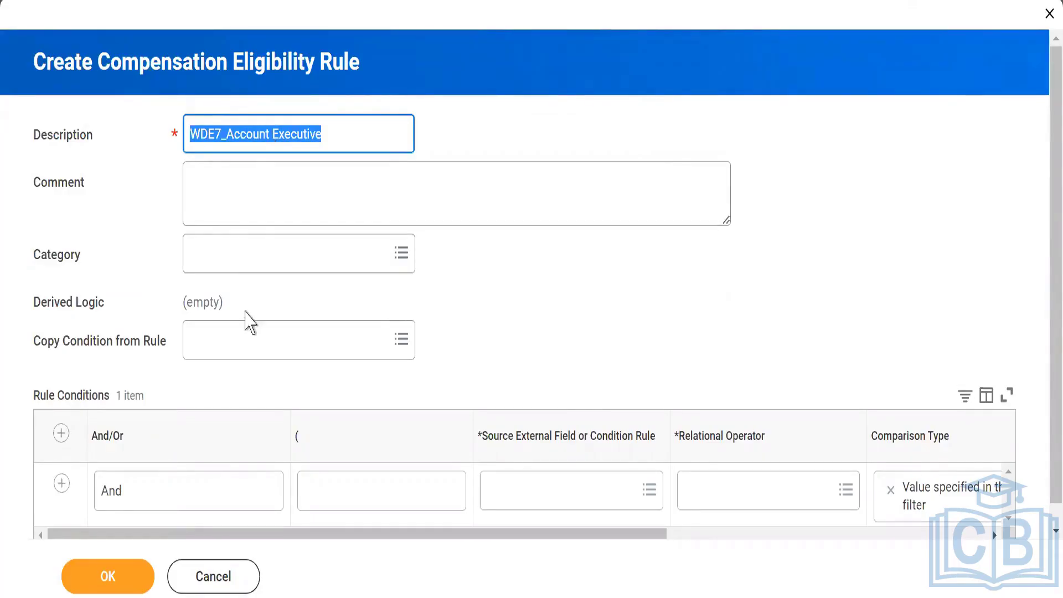
left_click(225, 332)
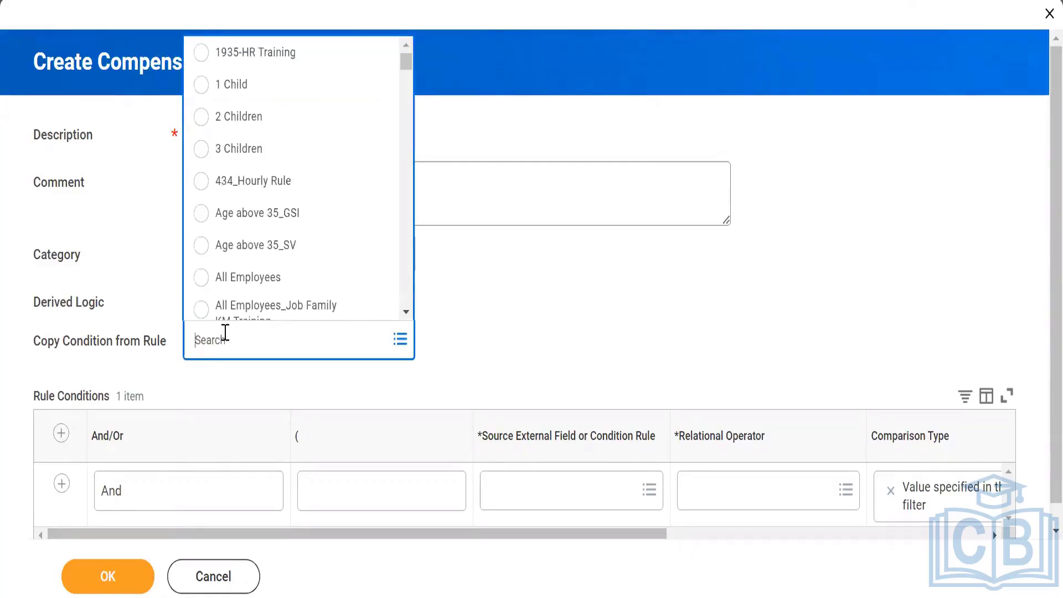
type("WDE7_")
key("Return")
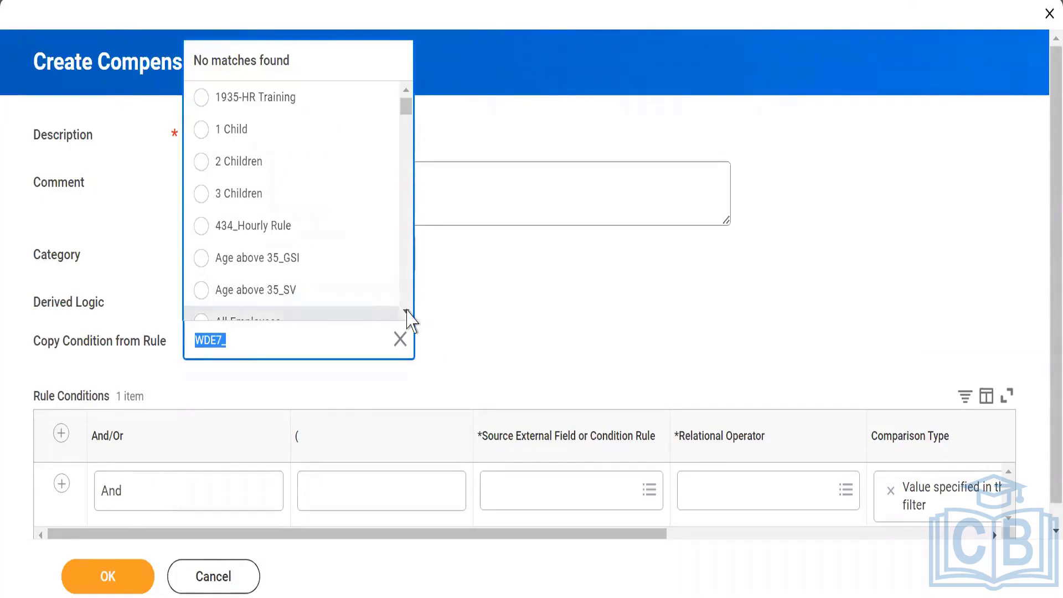
Step: Browse the existing rules and copy the conditions from the rule "all london employee_sp"
left_click(406, 312)
left_click(408, 311)
left_click(408, 311)
left_click(408, 312)
left_click(408, 311)
left_click(408, 312)
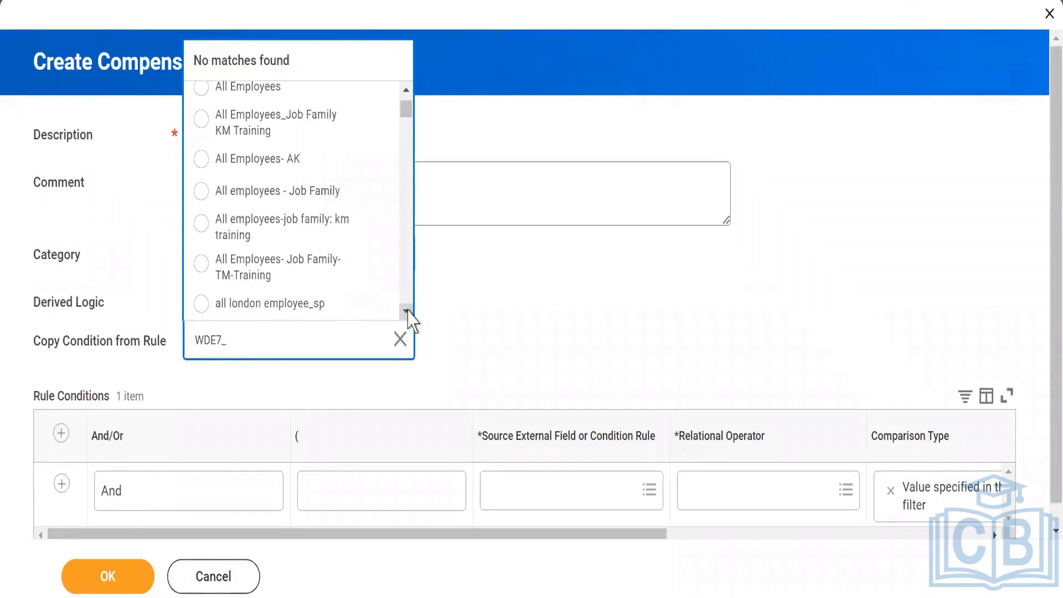
left_click(408, 311)
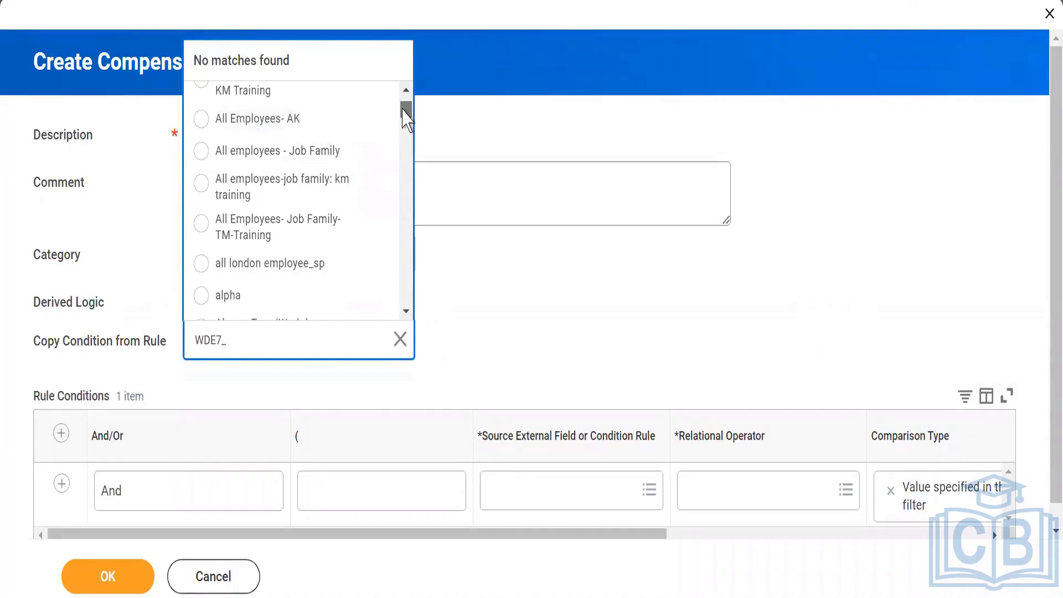
mouse_move(402, 110)
left_mouse_down()
mouse_move(404, 100)
mouse_move(406, 141)
mouse_move(402, 114)
left_mouse_up()
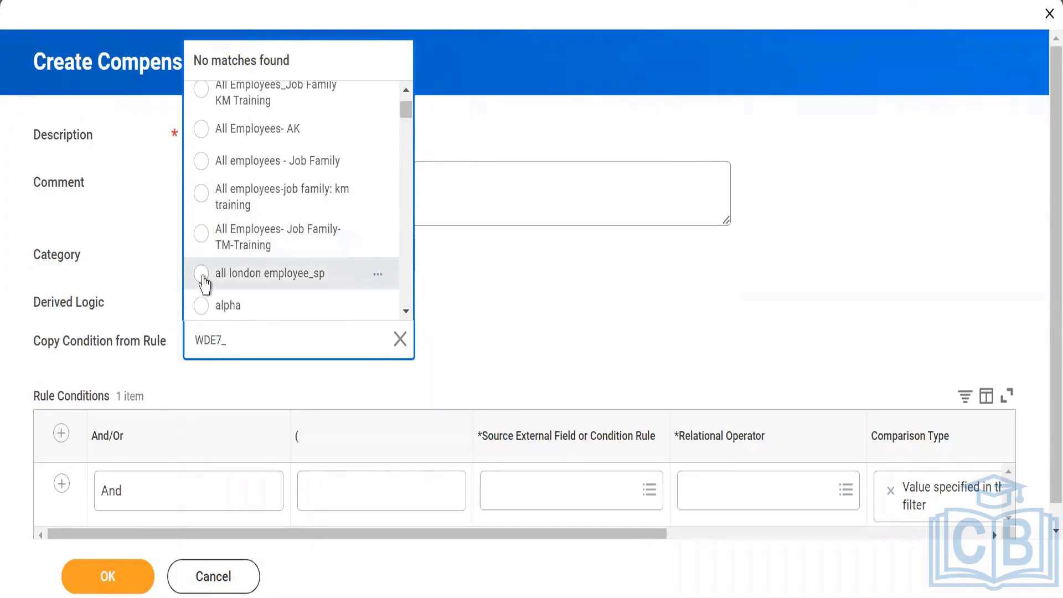
left_click(205, 277)
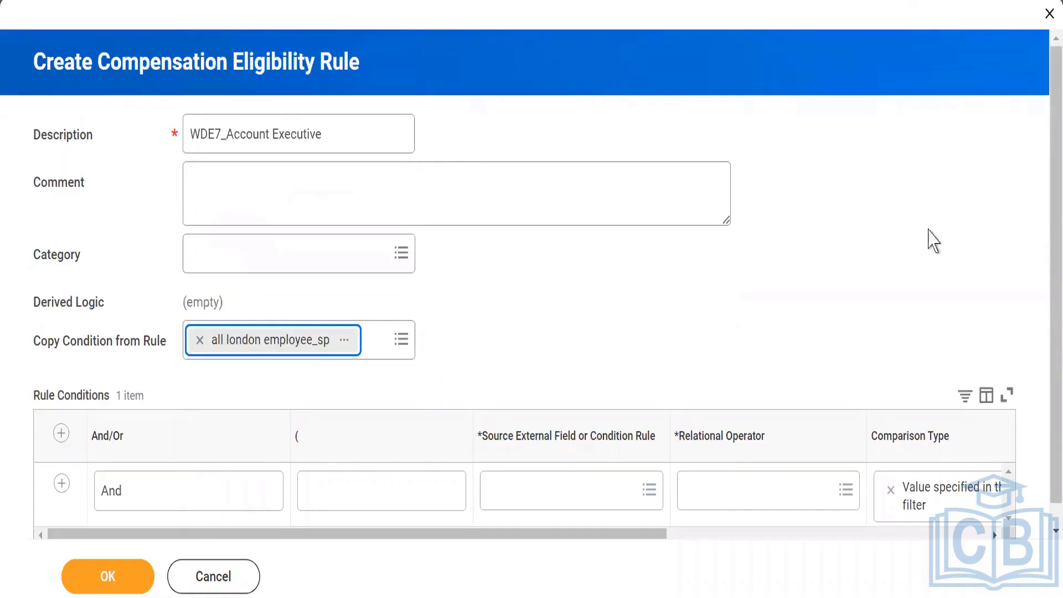
Step: Review the copied rule conditions, including their source fields, relational operators, comparison types and comparison values
left_click_drag(1042, 244, 1042, 372)
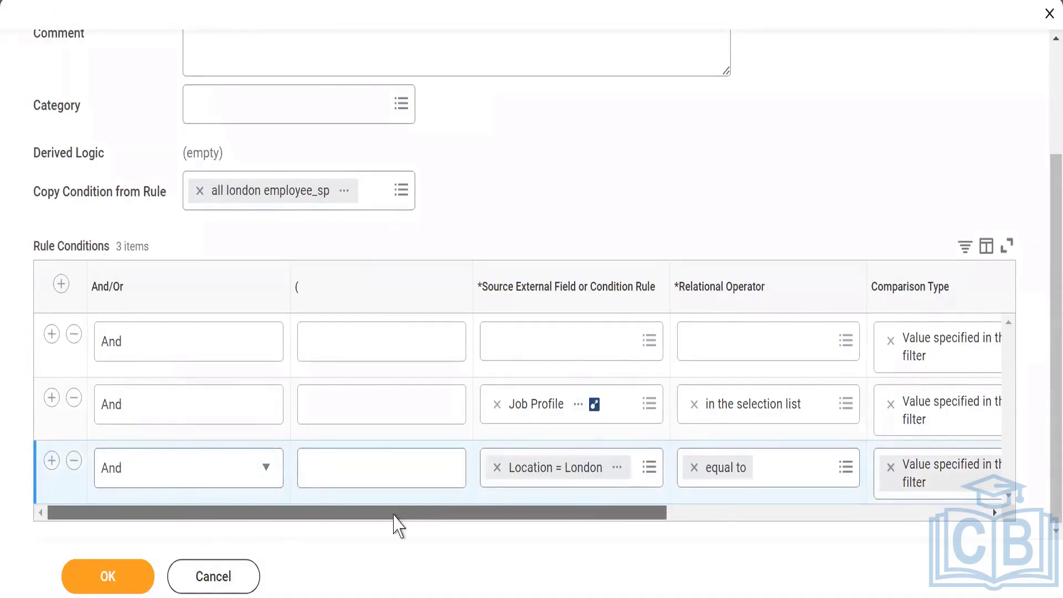
scroll(396, 527, "right", 4)
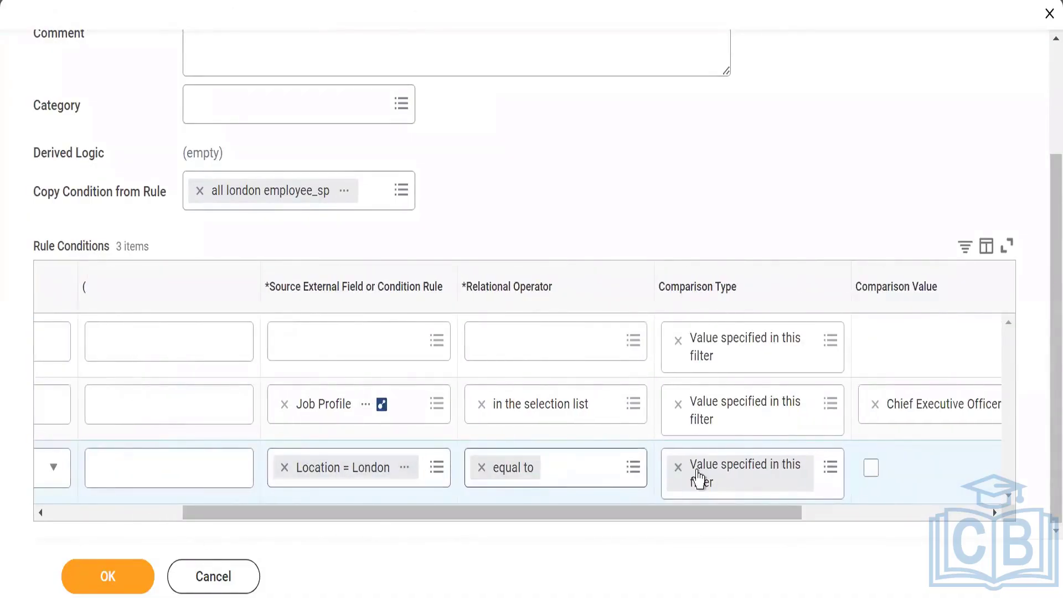
left_click_drag(682, 512, 465, 512)
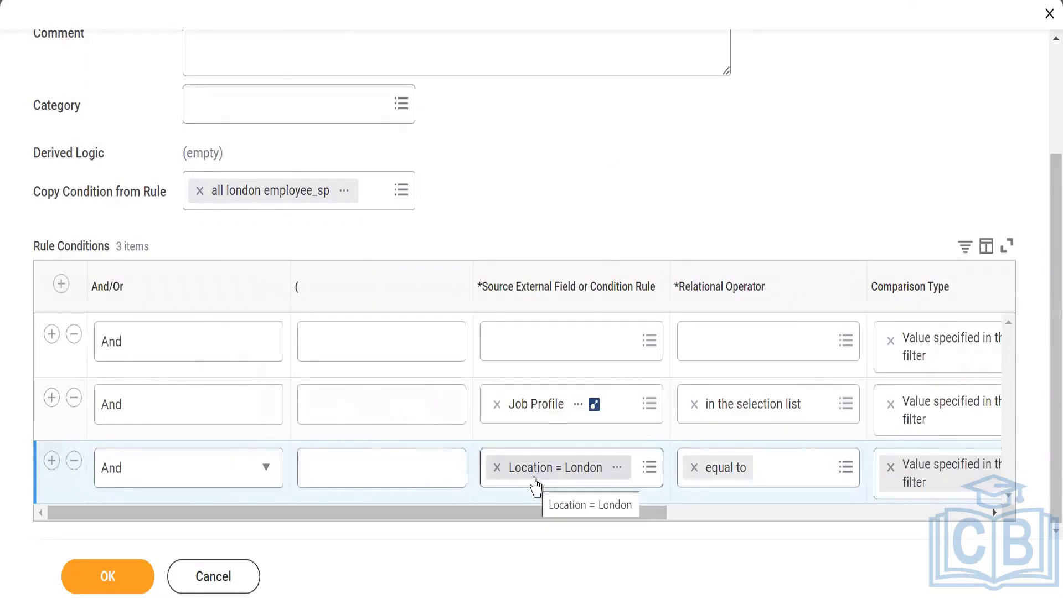
left_click_drag(527, 520, 711, 497)
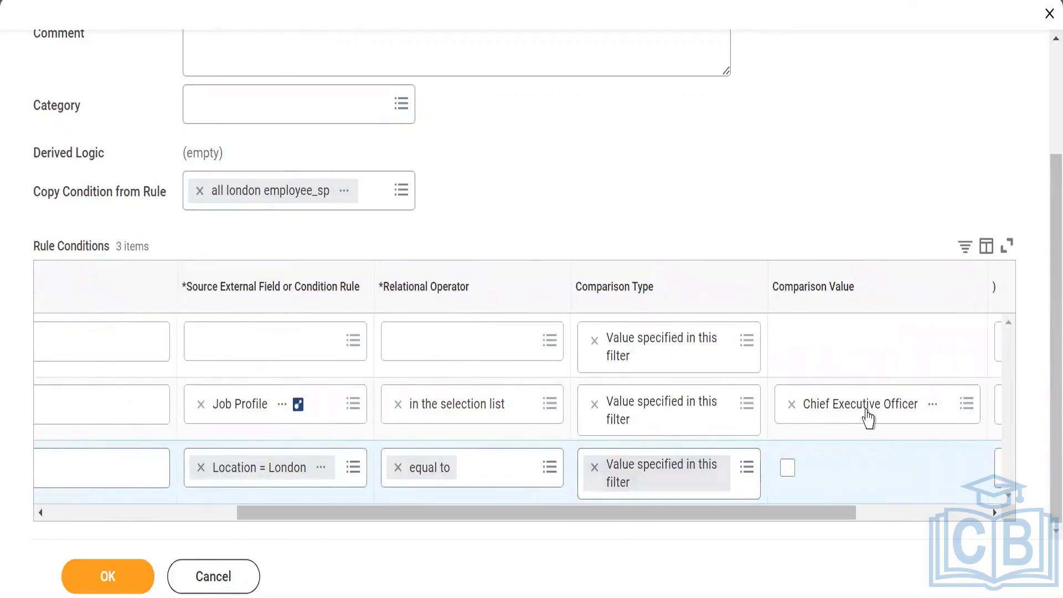
left_click_drag(642, 514, 382, 514)
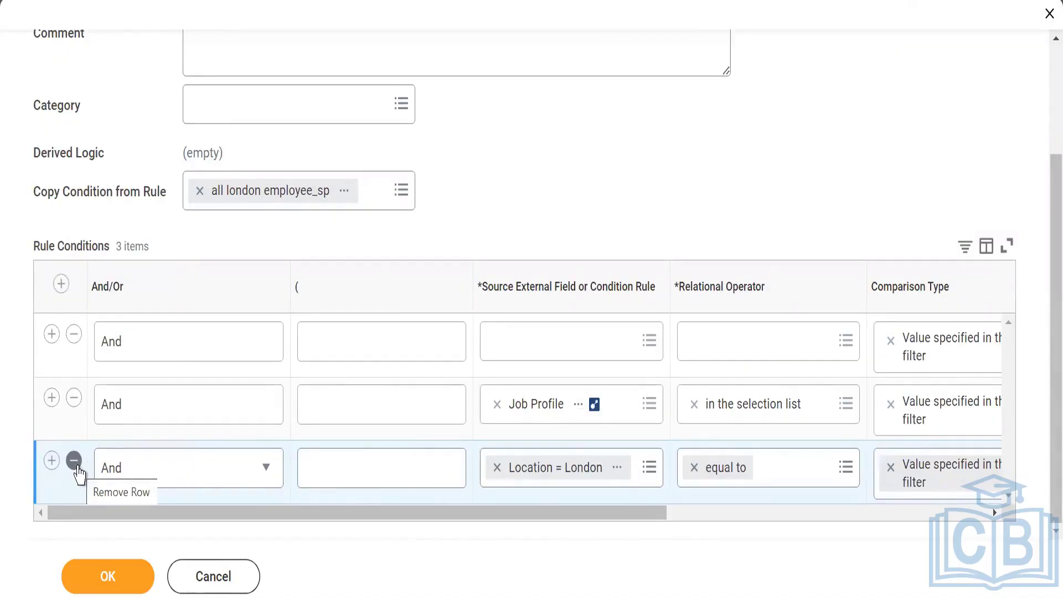
Step: Remove the copied Location = London and Job Profile rows from the rule conditions, keeping only the blank row
left_click(74, 461)
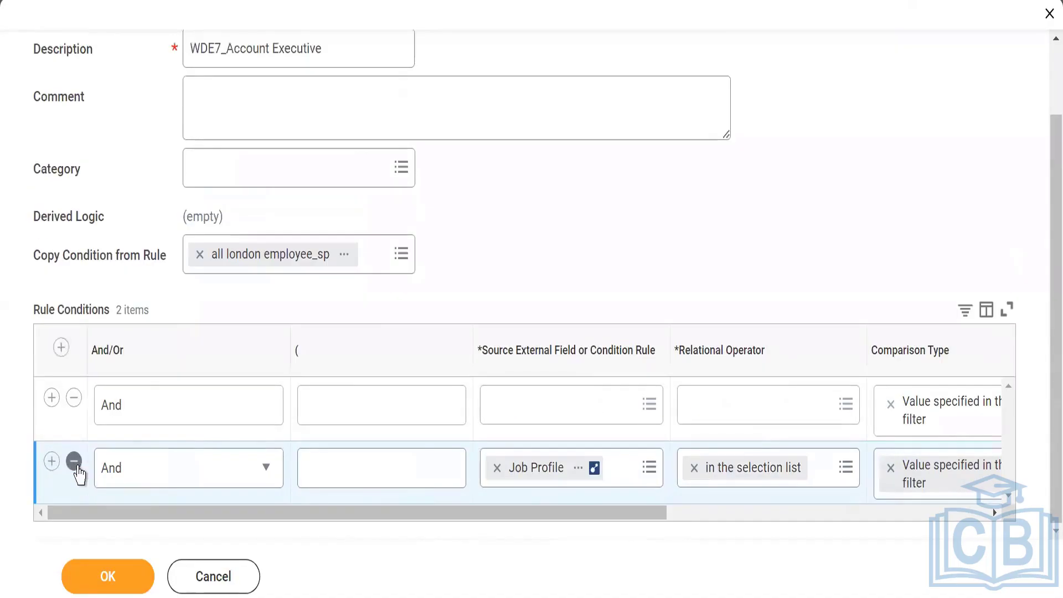
left_click(77, 466)
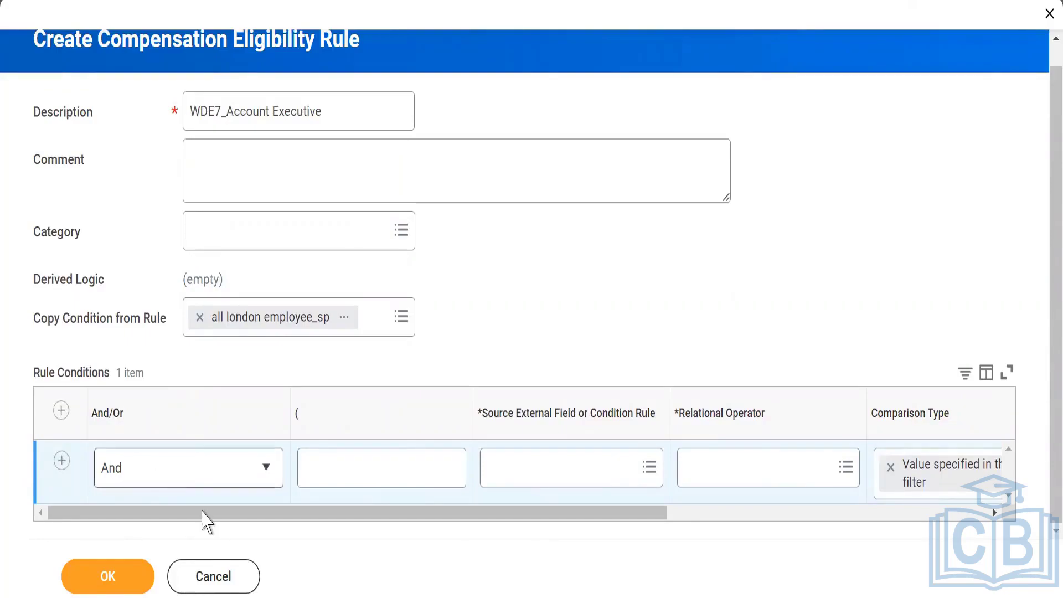
left_click_drag(219, 517, 173, 505)
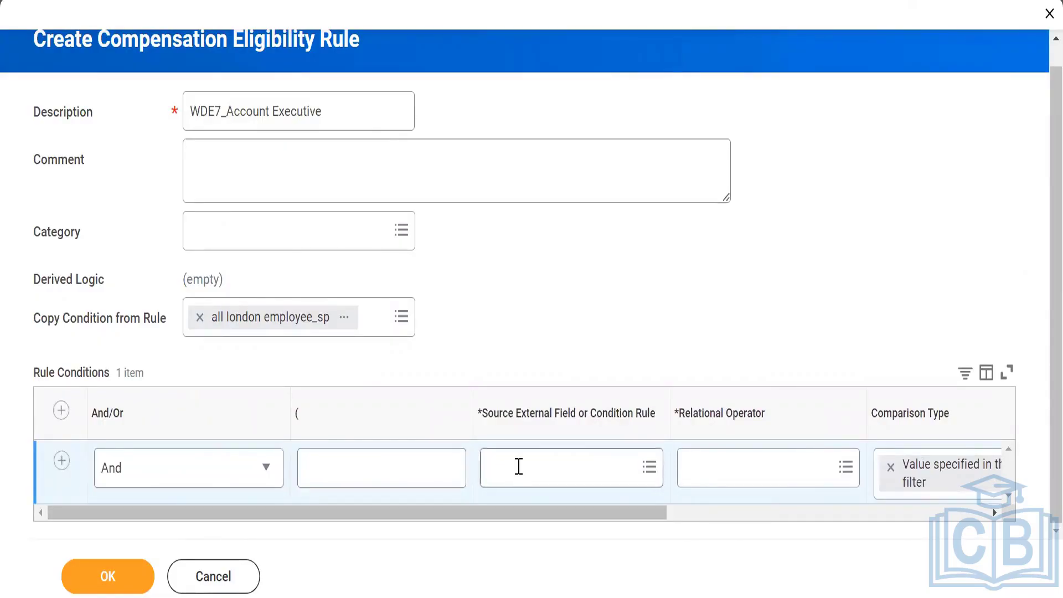
Step: Search the condition's source field for "Job Profile" and clear "all london employee_sp" as the rule to copy conditions from
left_click(518, 468)
type("Job Profile")
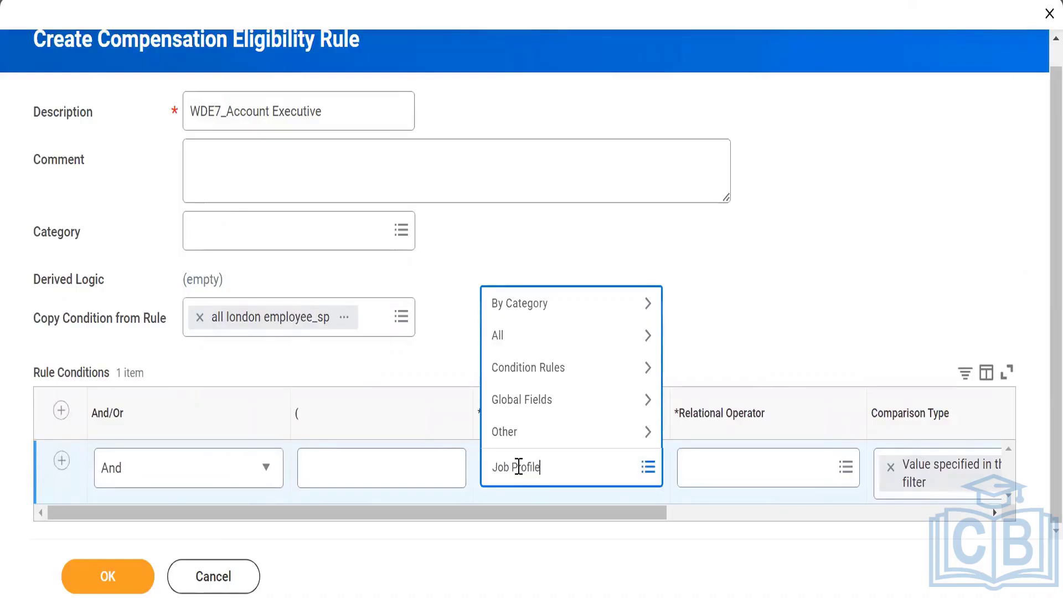
key("Return")
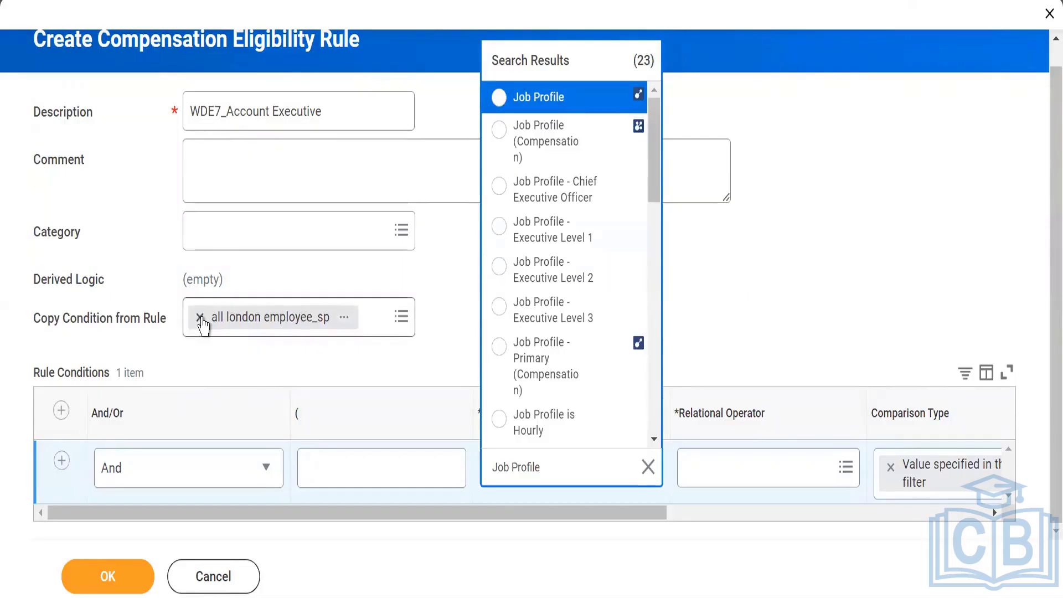
left_click(200, 317)
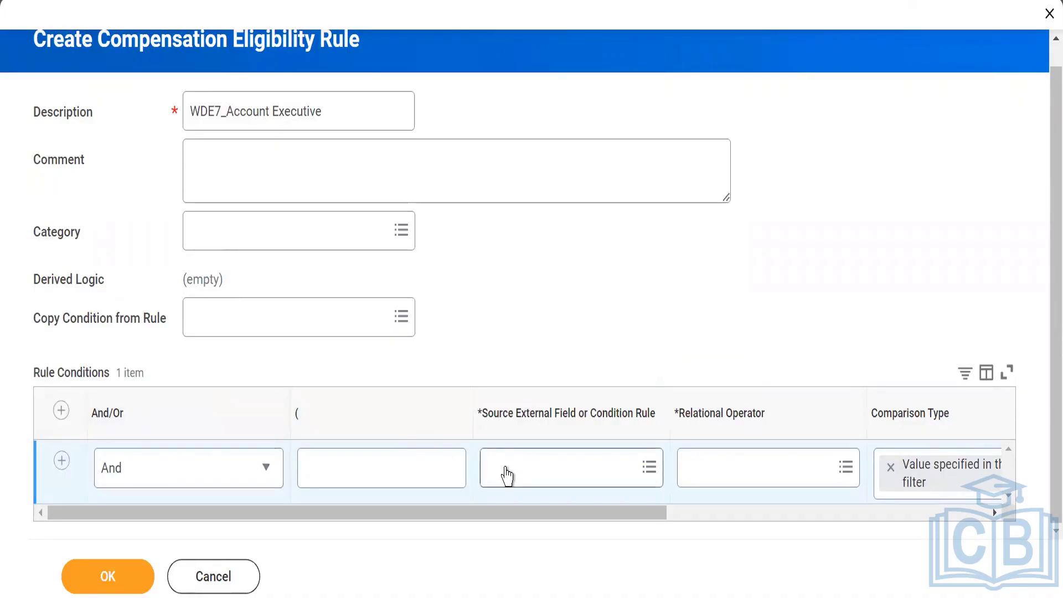
Step: Set the condition's source external field to Job Profile (Compensation)
left_click(506, 471)
type("Job")
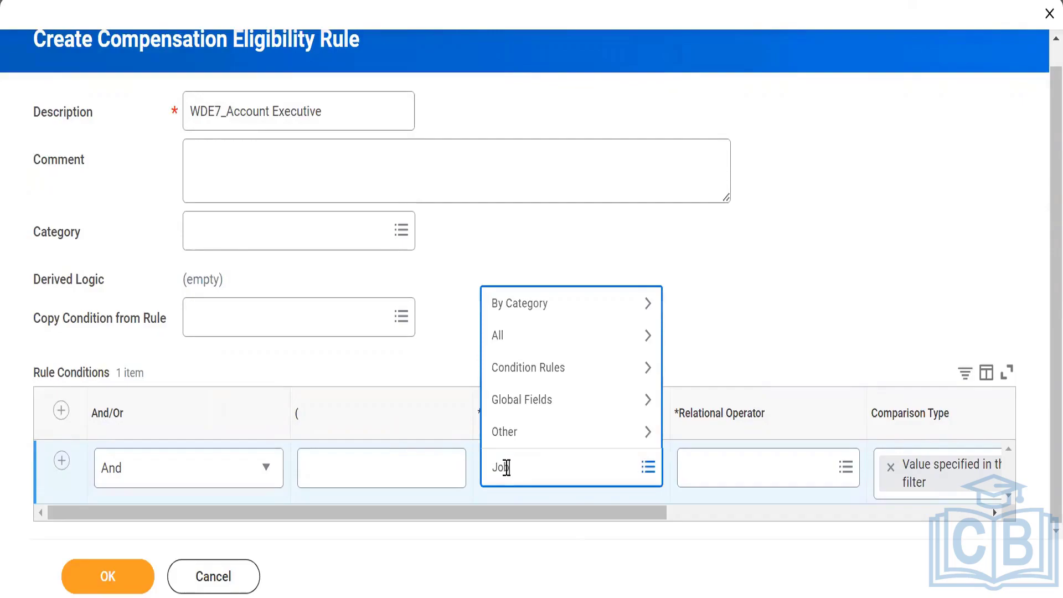
type(" Profile")
key("Return")
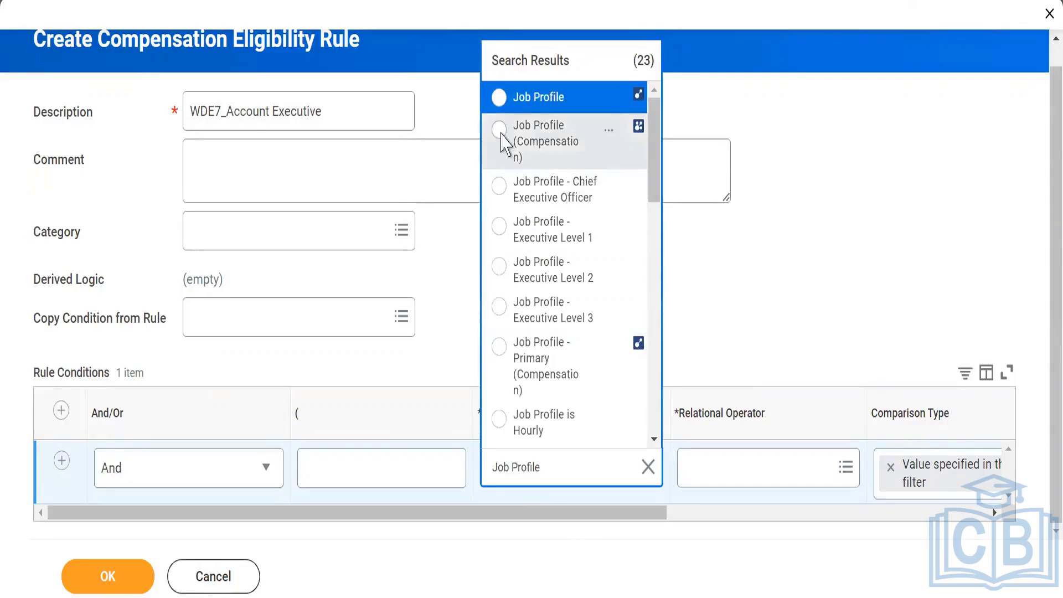
left_click(500, 131)
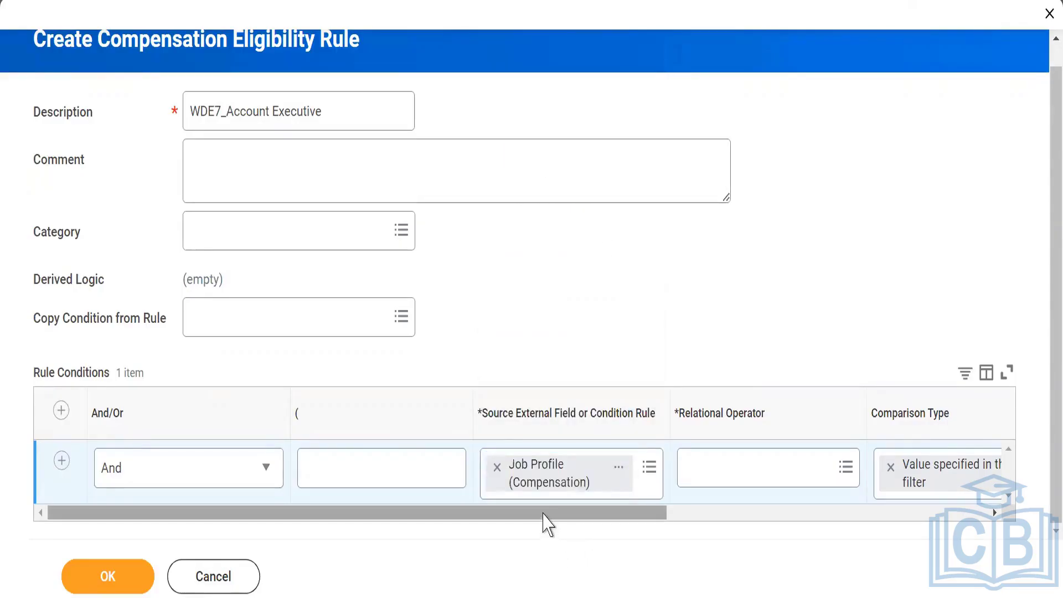
Step: Set the condition's relational operator to "any in the selection list"
left_click_drag(544, 514, 641, 523)
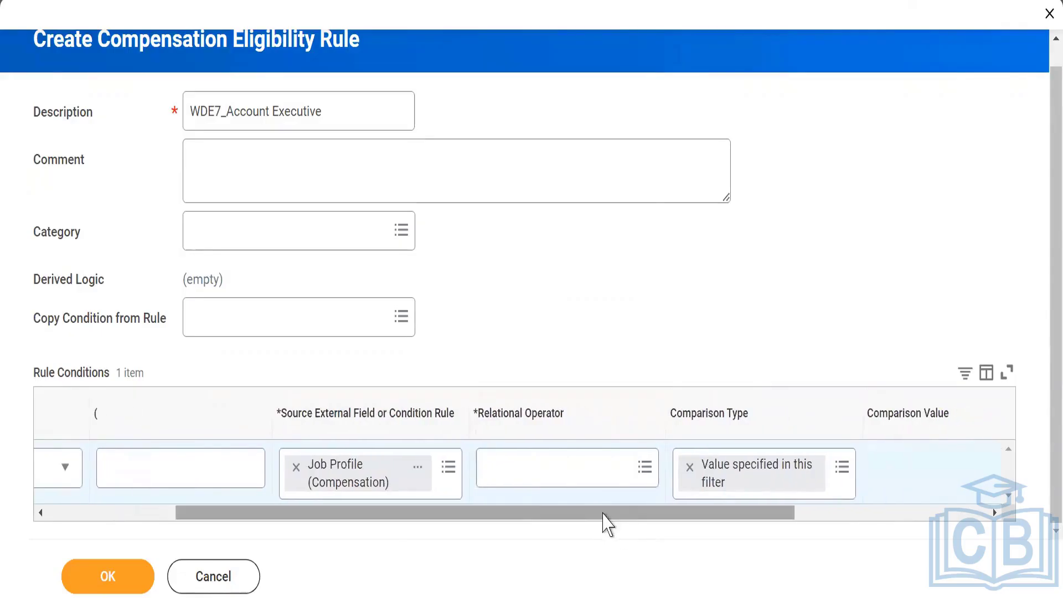
left_click(485, 470)
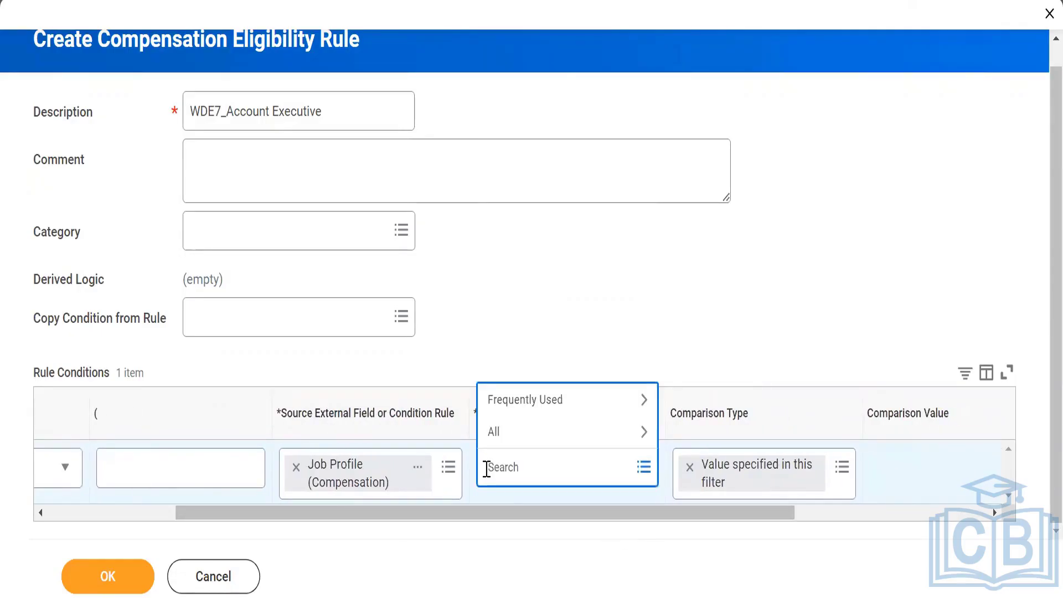
type("any in the slection")
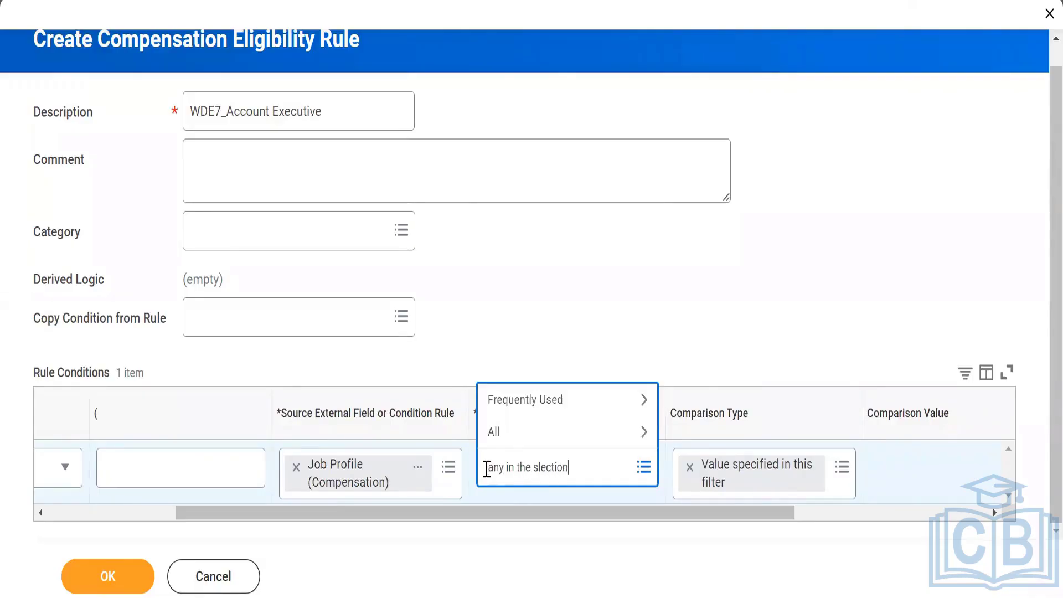
key("Return")
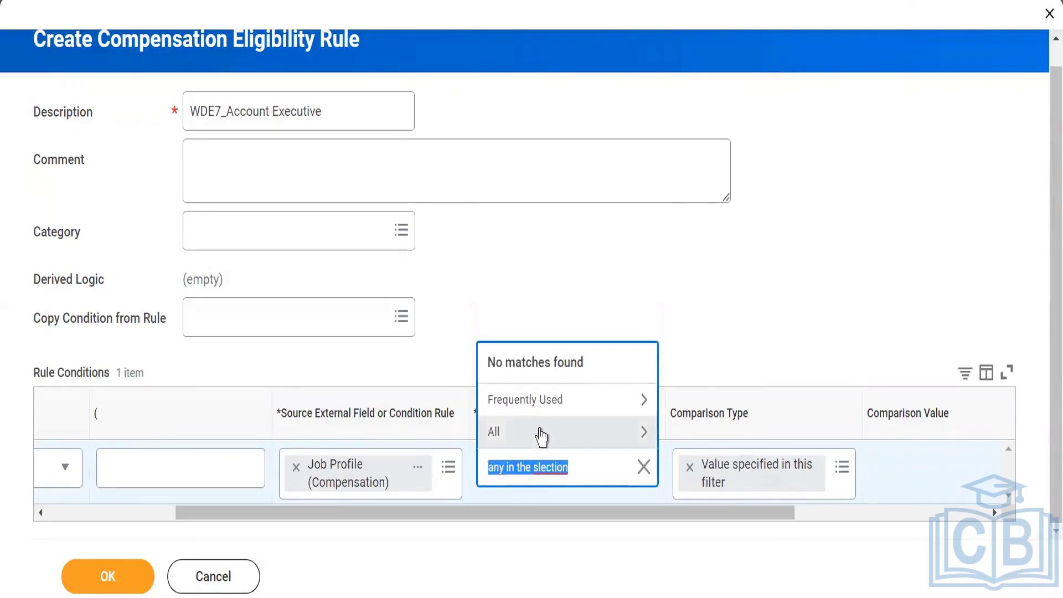
left_click(541, 432)
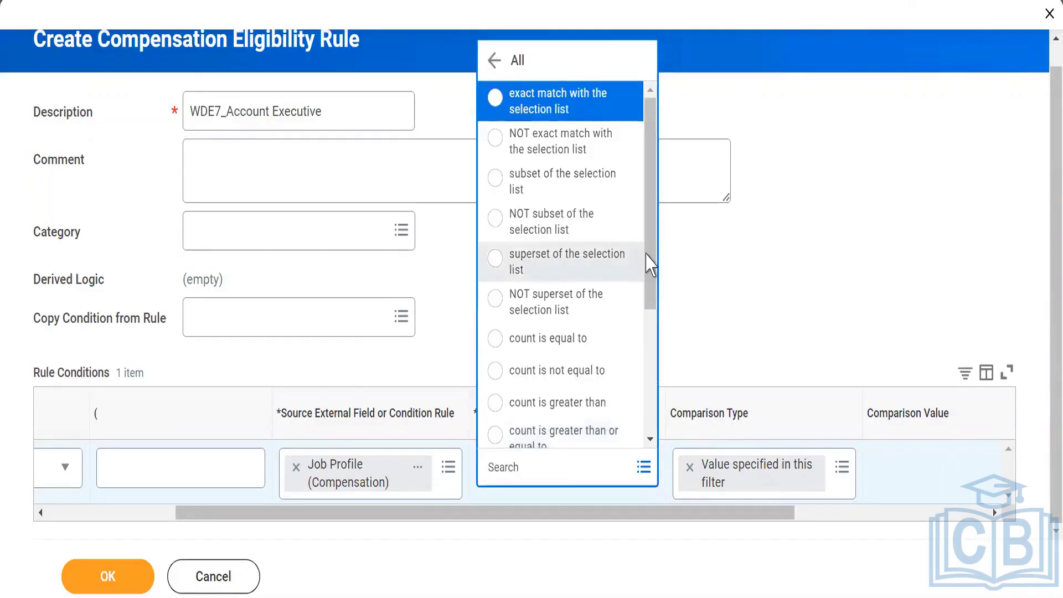
left_click_drag(653, 266, 664, 466)
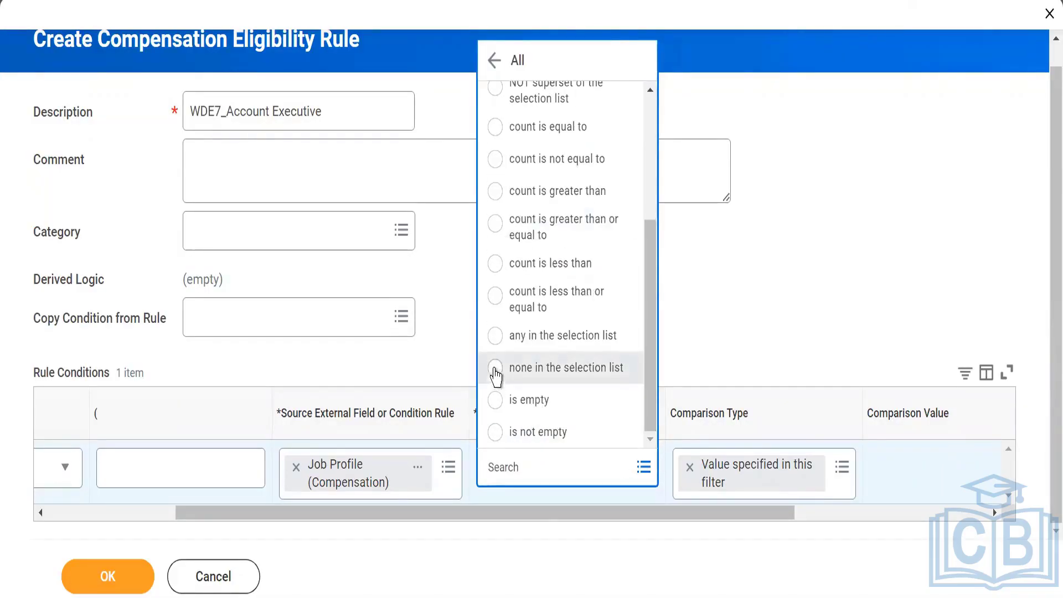
left_click(492, 336)
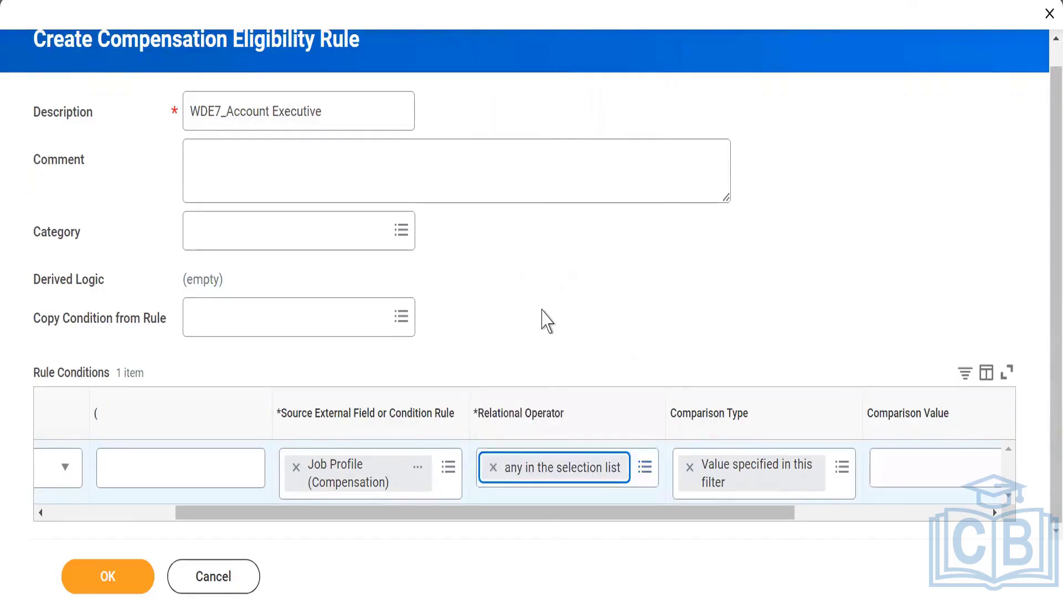
Step: Search the condition's comparison values for "Account", review the matching job profiles, and close the list without choosing one
left_click_drag(663, 515, 779, 517)
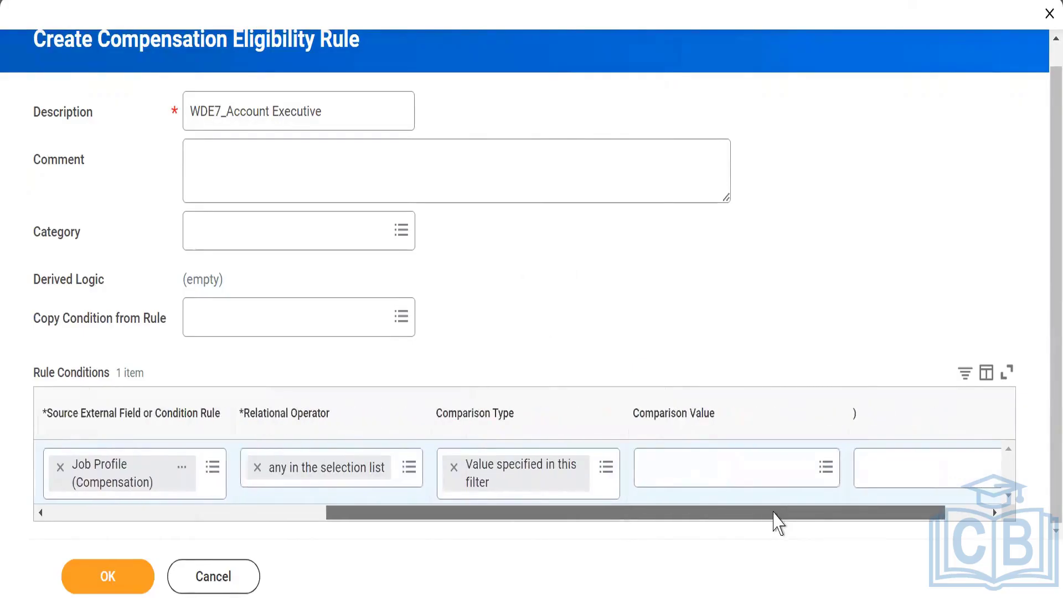
left_click(671, 475)
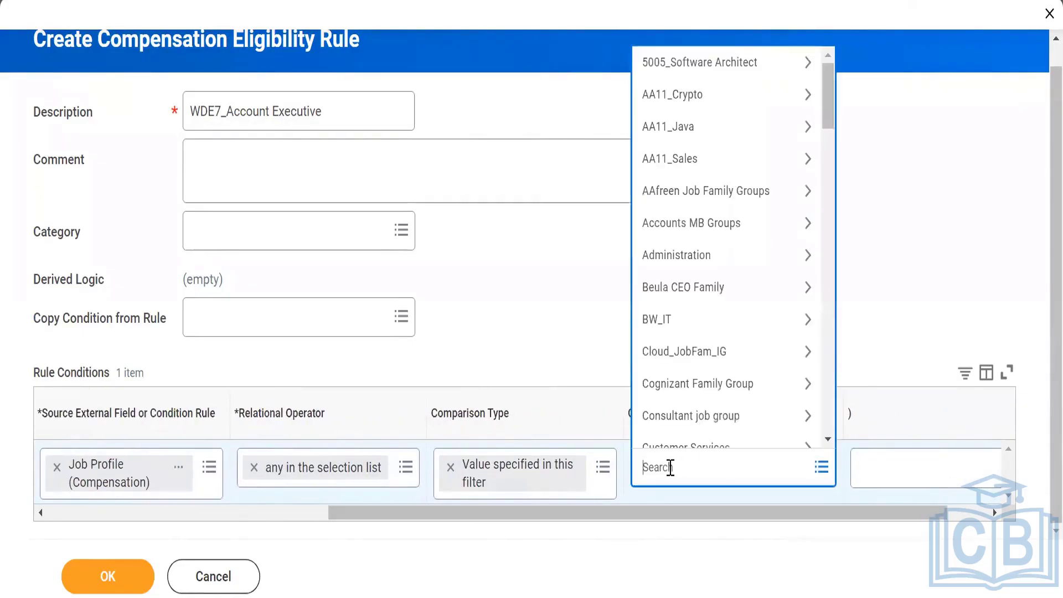
type("Account")
key("Return")
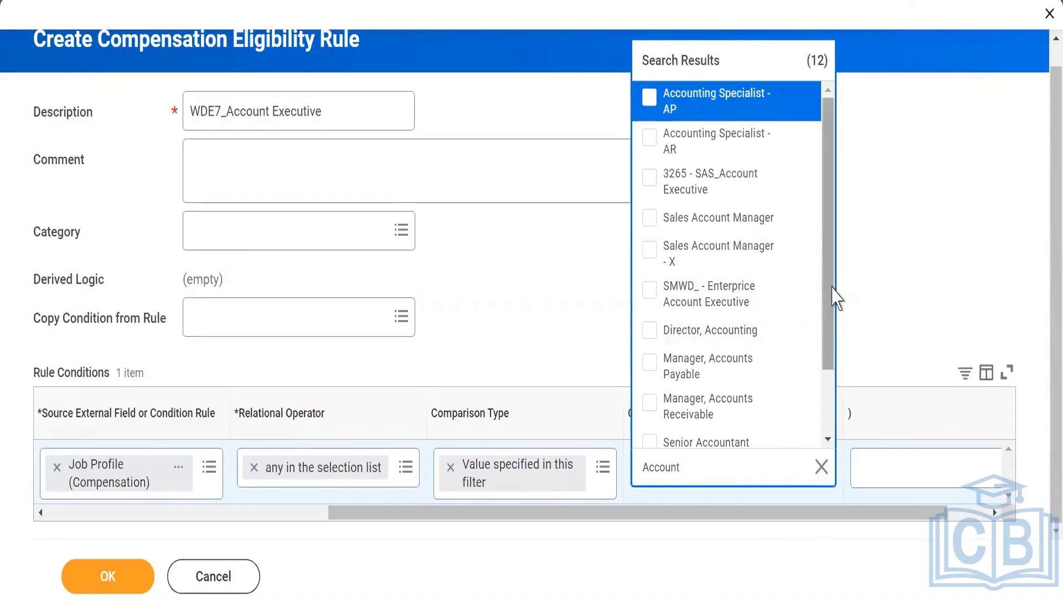
left_click_drag(828, 282, 818, 161)
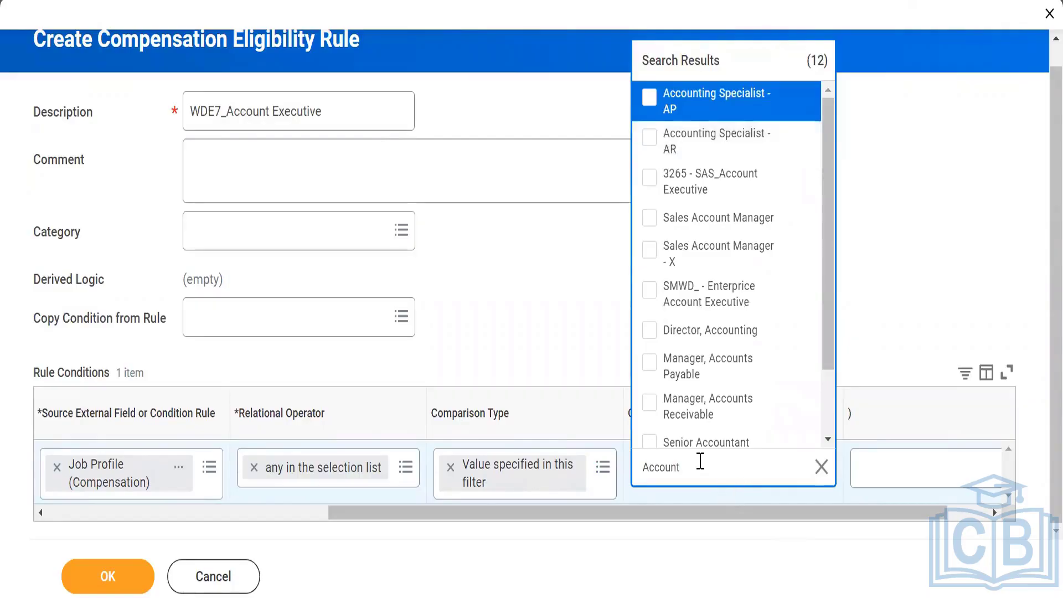
double_click(700, 461)
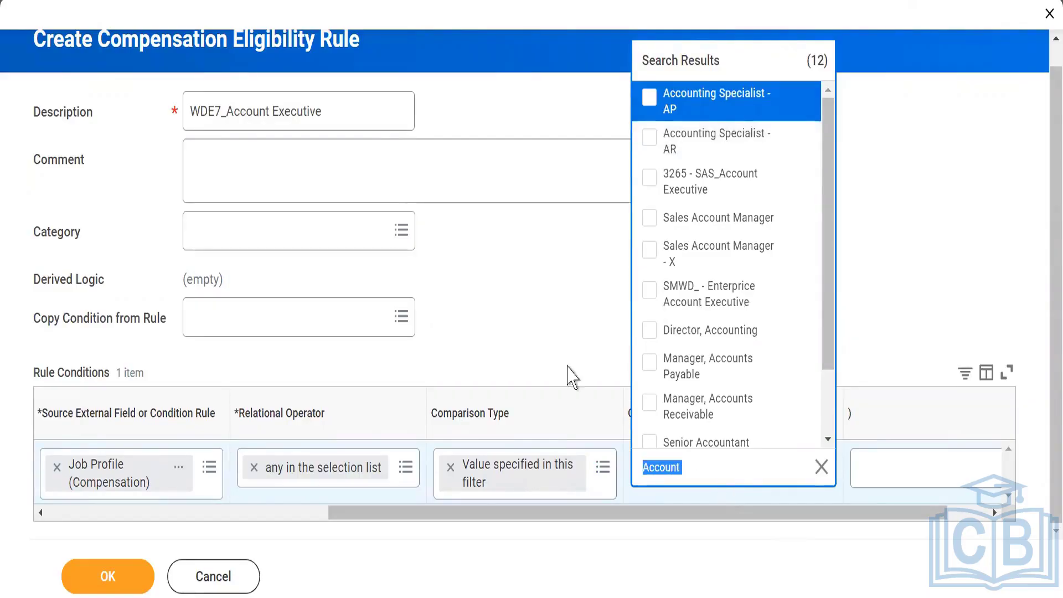
left_click(564, 363)
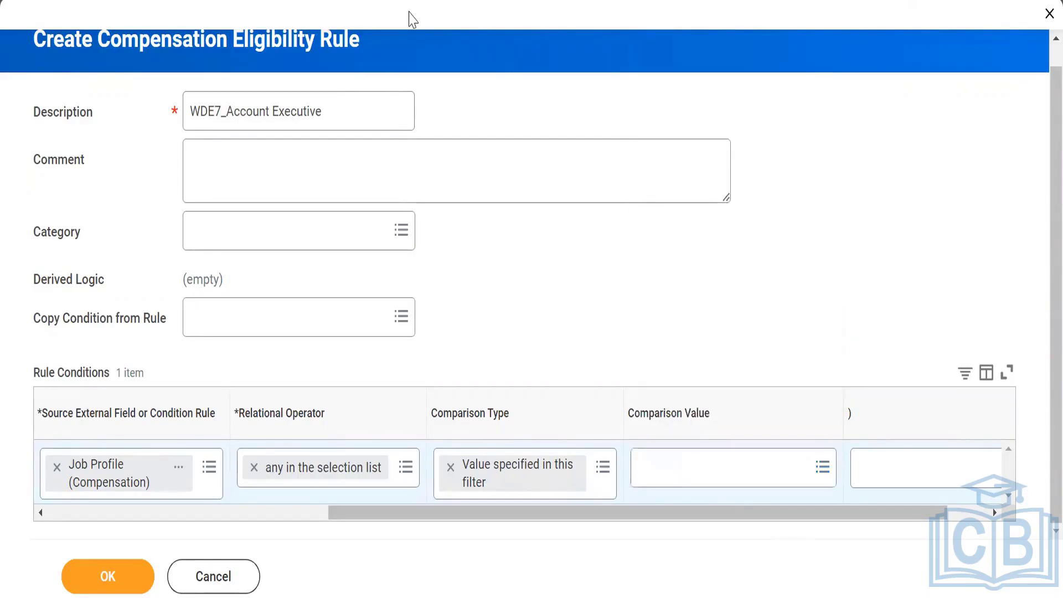
Step: Duplicate the browser tab with the eligibility rule and decline restoring the recovered session in the copy
right_click(122, 1)
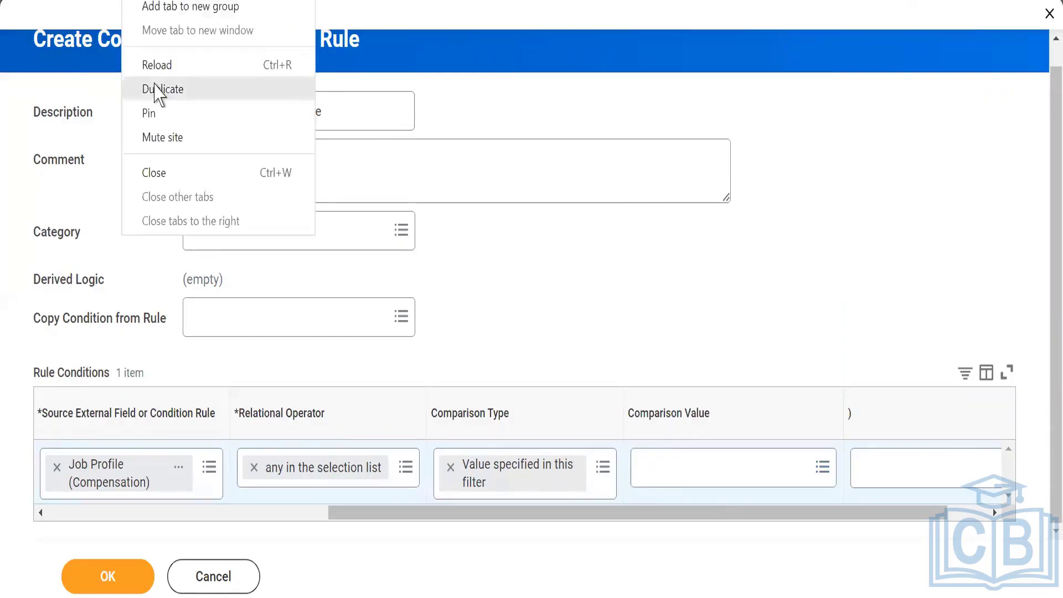
left_click(156, 90)
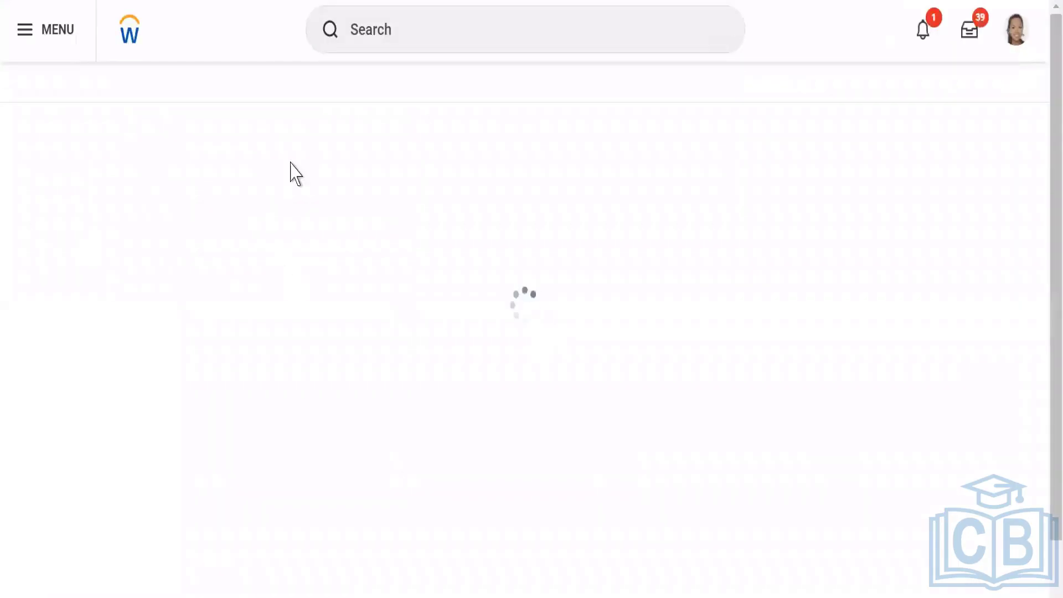
left_click(392, 25)
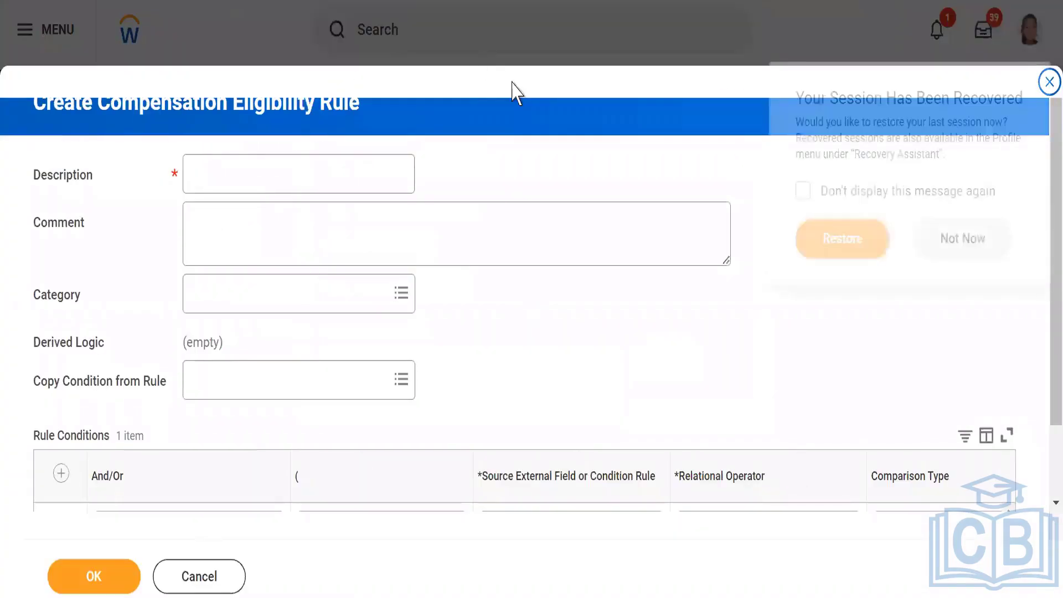
left_click(962, 242)
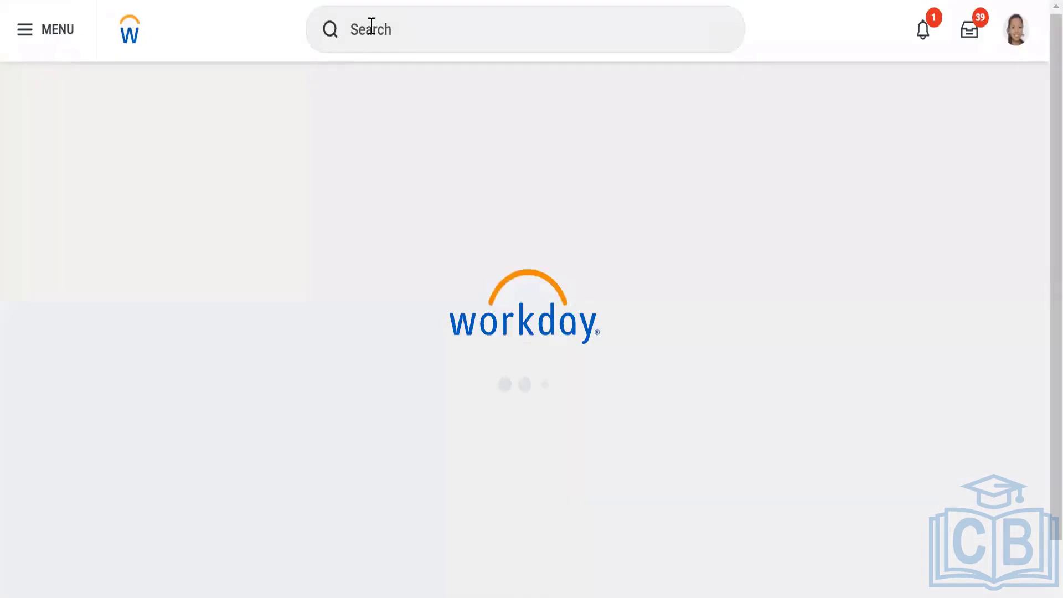
Step: Search Workday for "cre job pro" and open the Create Job Profile task
left_click(370, 27)
type("cre")
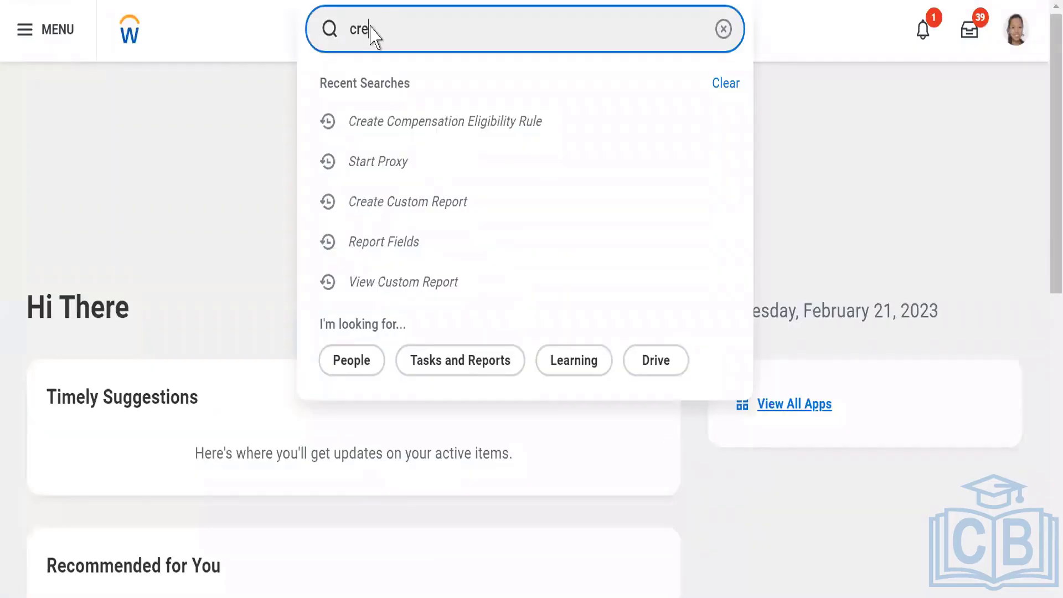
key("space")
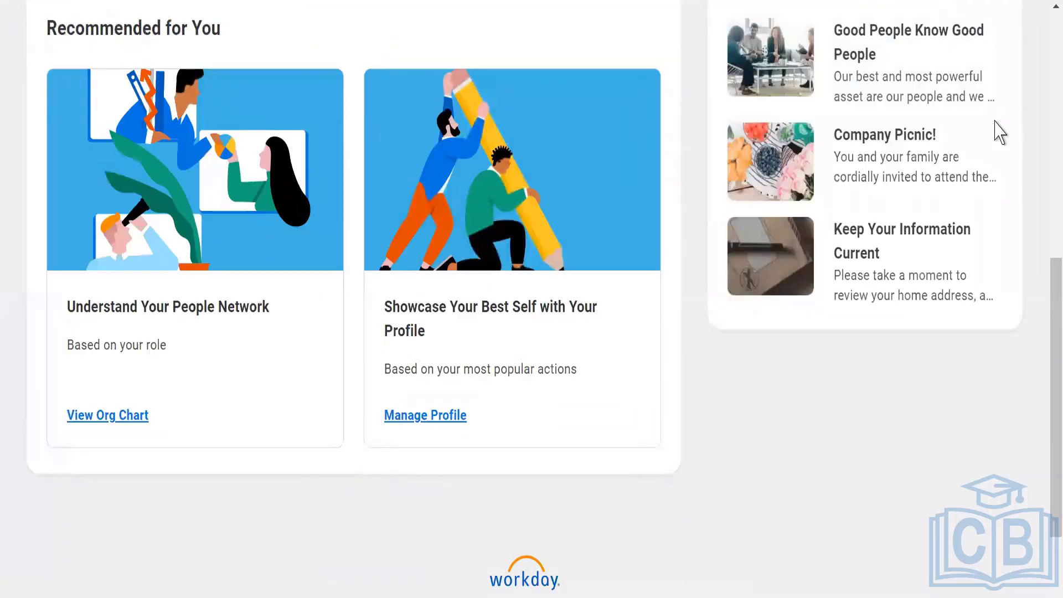
left_click(1056, 66)
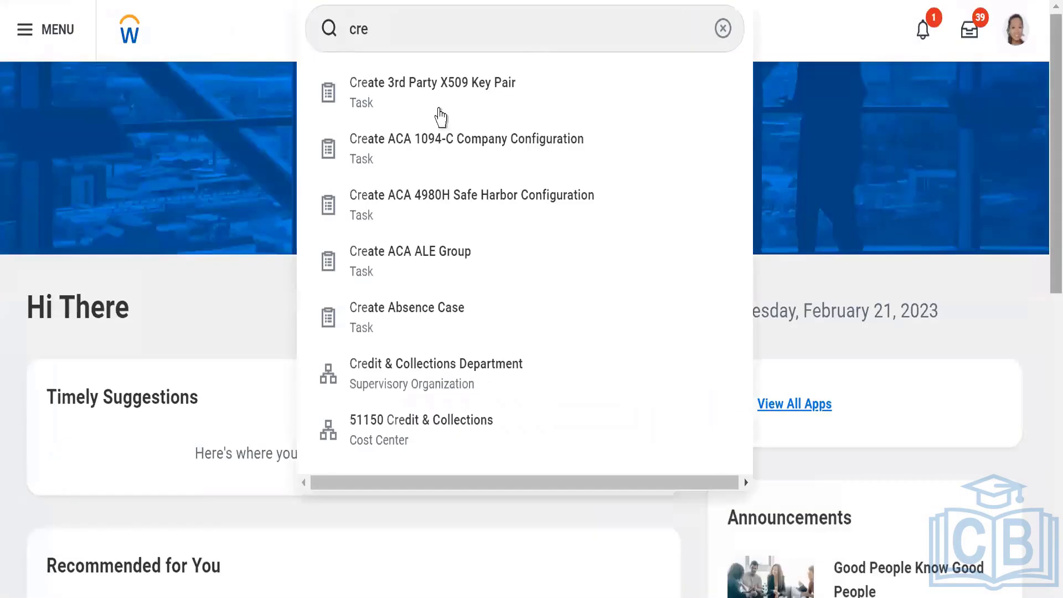
left_click(399, 24)
type("job pro")
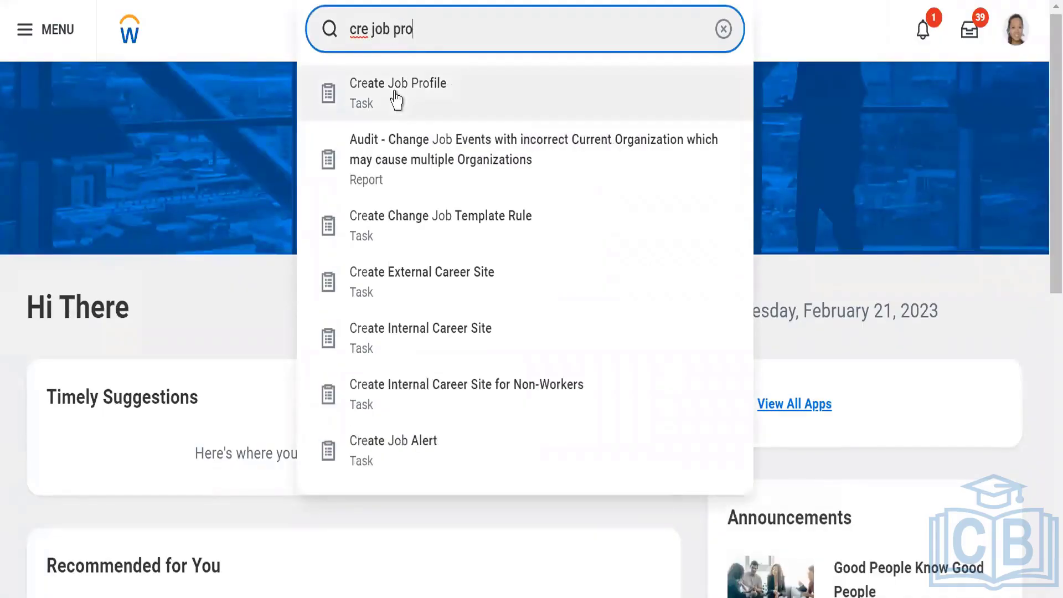
left_click(395, 95)
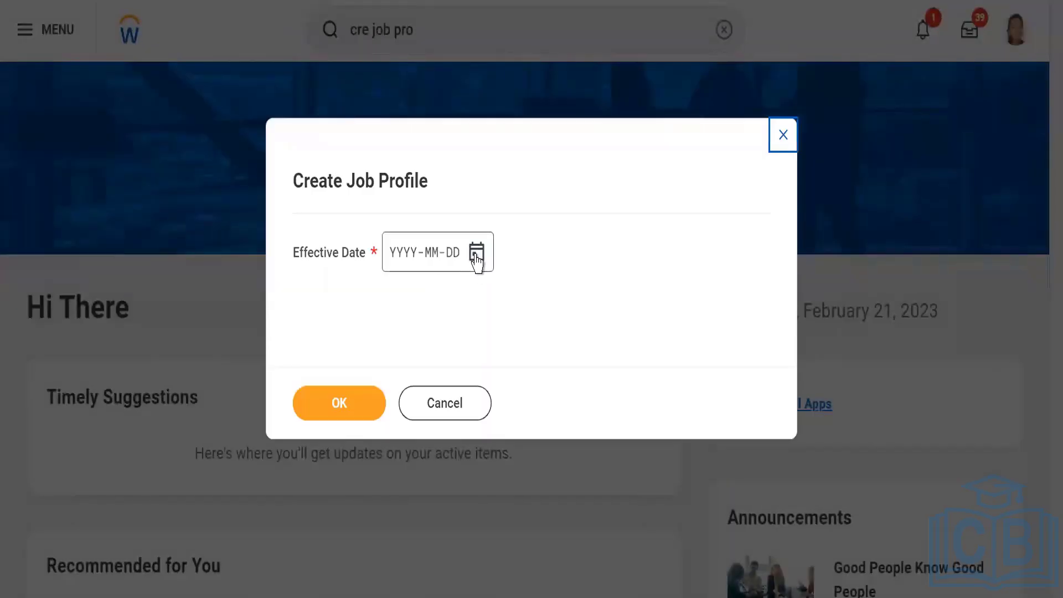
Step: Set the new job profile's effective date to 2023-02-20 and continue to its details
left_click(476, 255)
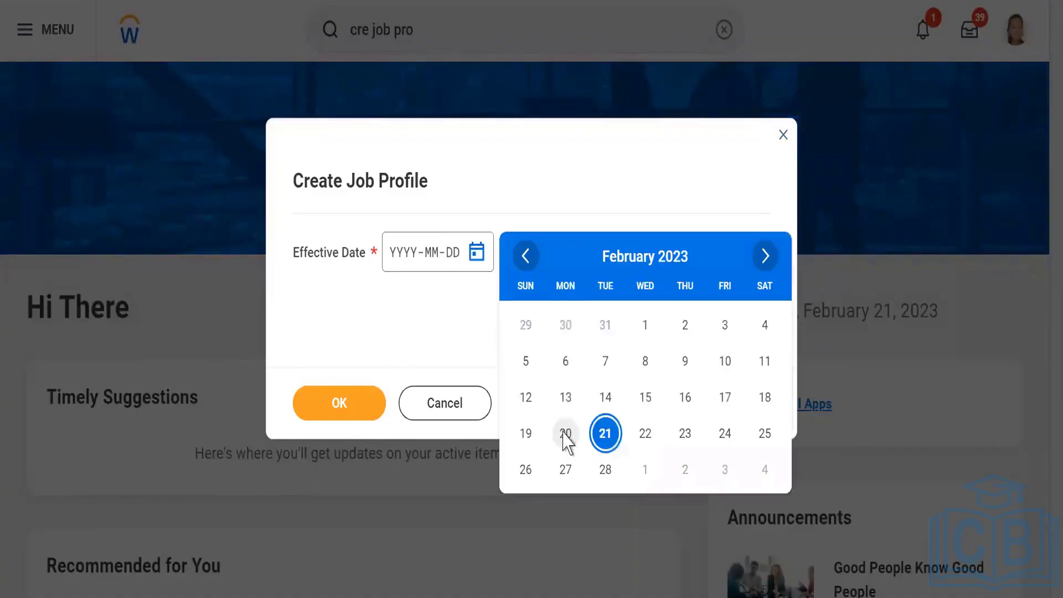
left_click(563, 436)
left_click(340, 404)
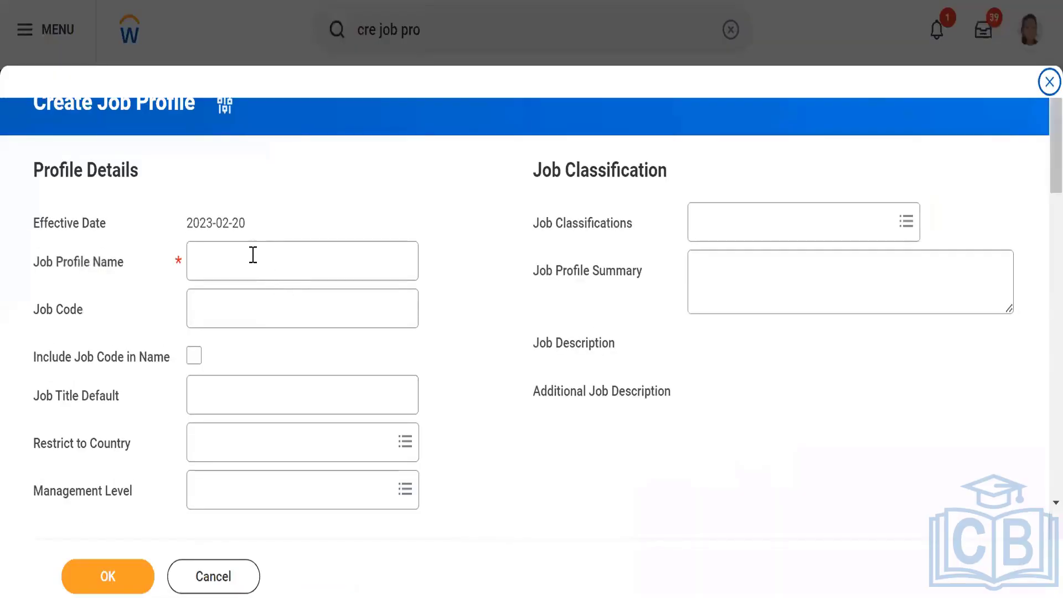
Step: Name the job profile "Strategic Account Executive" with job code "WDE7_" and submit it
left_click(239, 260)
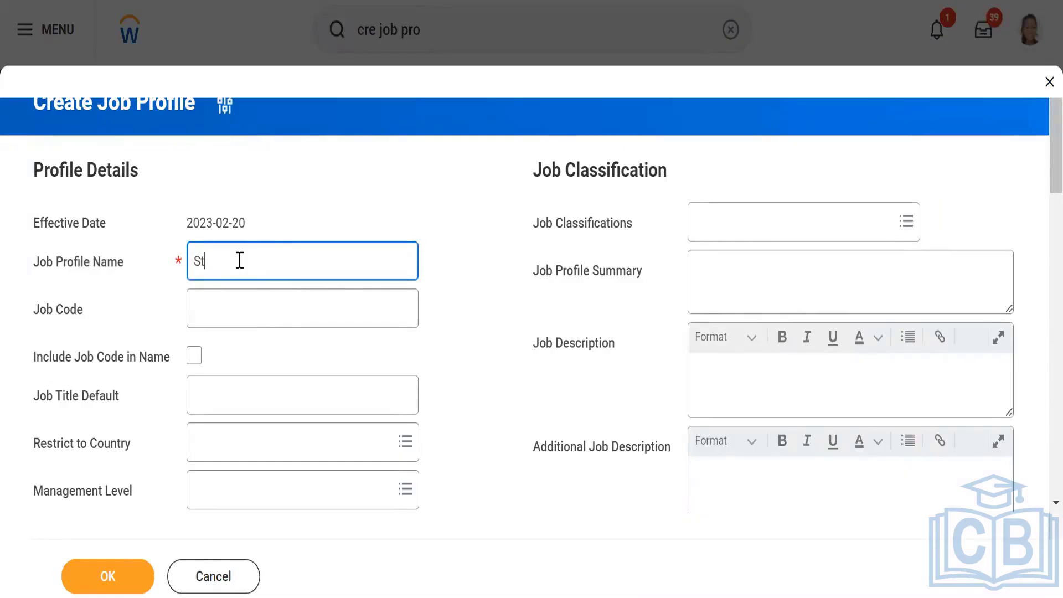
type("Strategic Account Executive")
left_click(212, 305)
type("WDE7_")
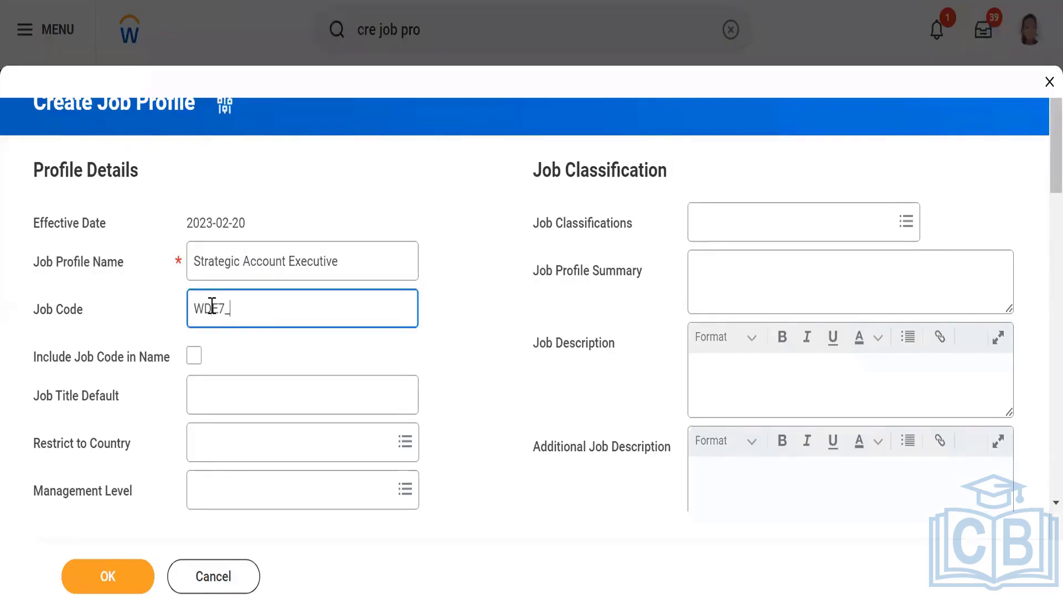
left_click(449, 362)
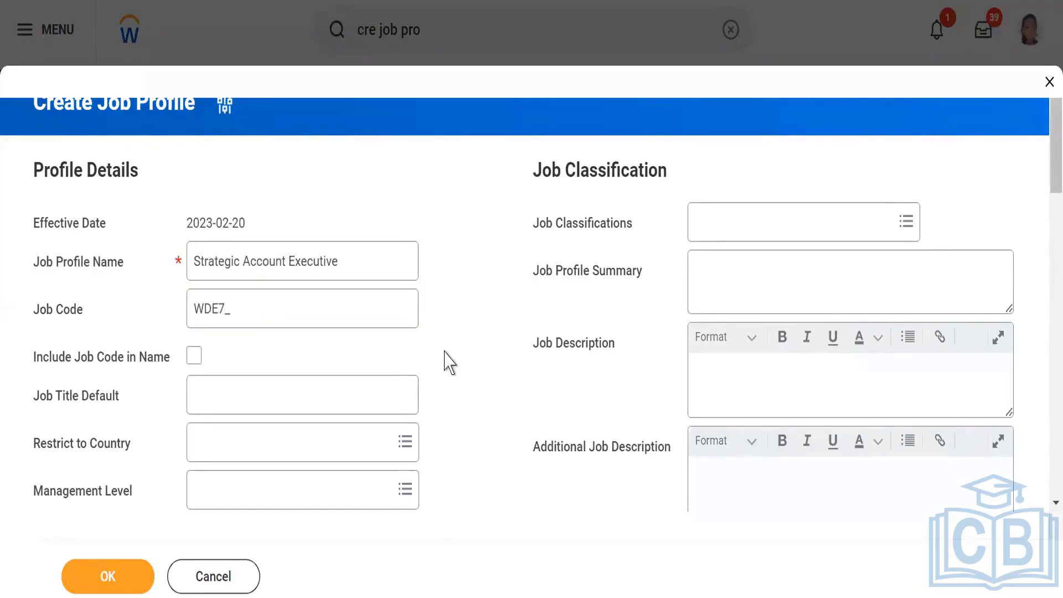
scroll(449, 363, "down", 15)
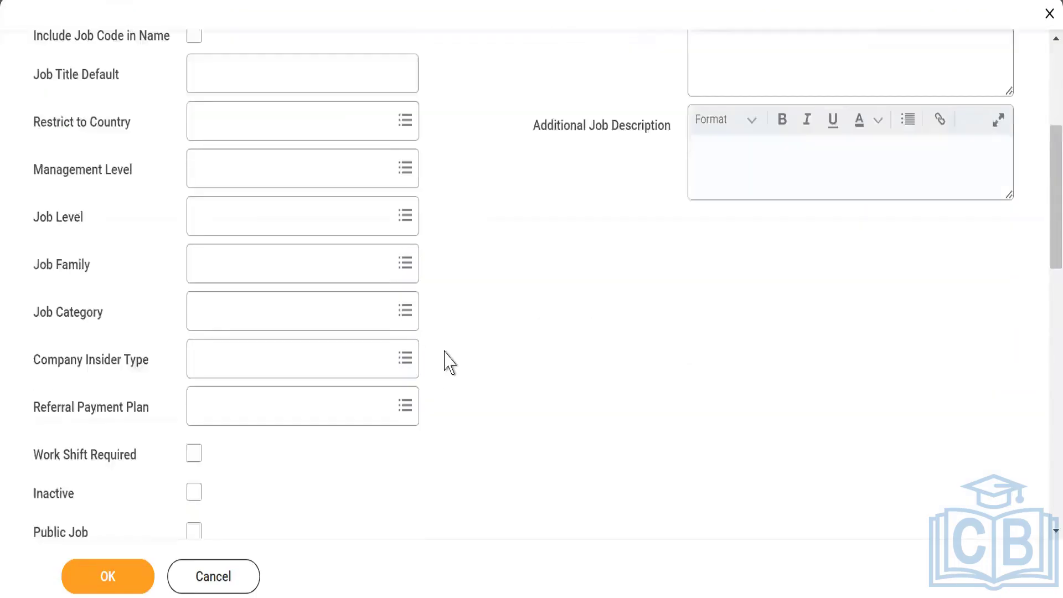
scroll(449, 362, "up", 10)
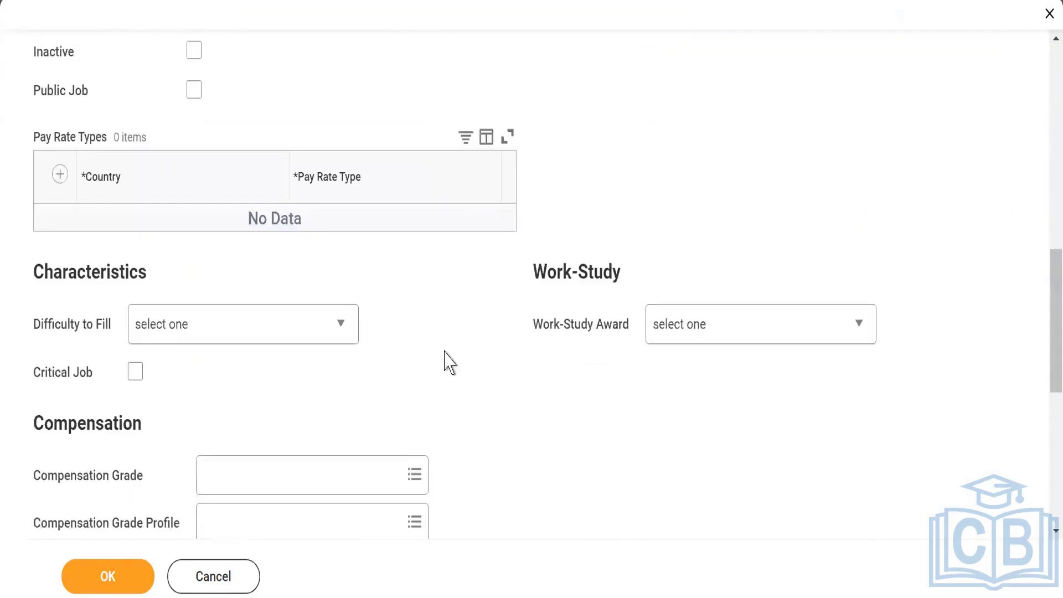
scroll(450, 363, "up", 5)
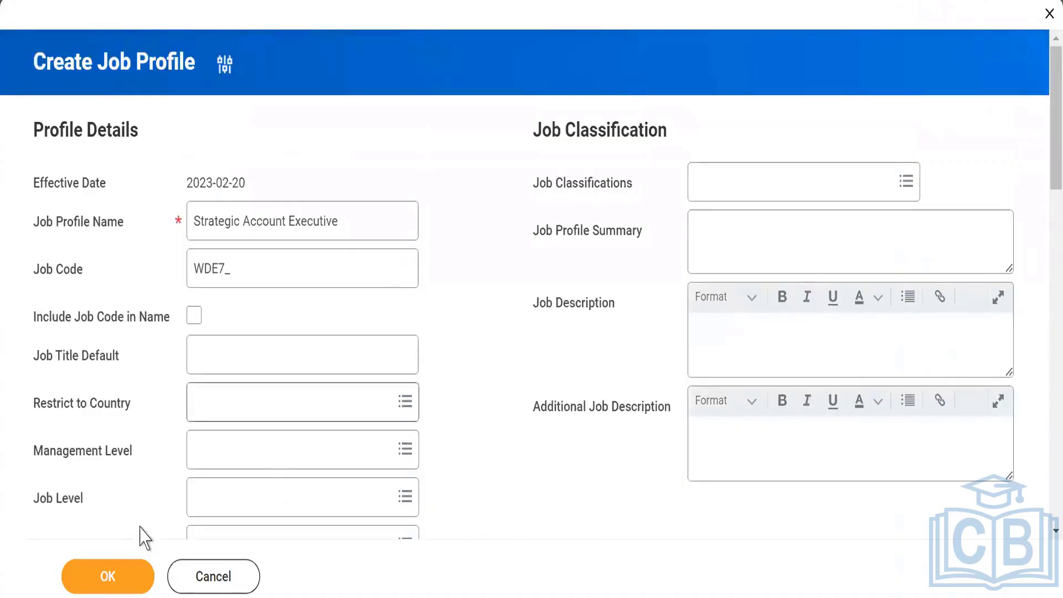
left_click(107, 582)
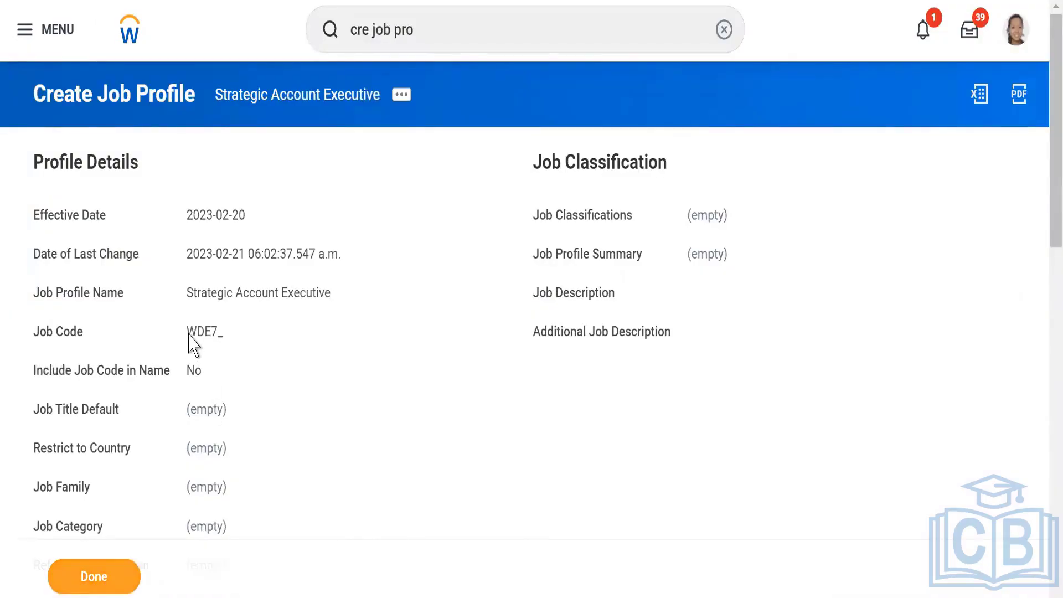
double_click(223, 335)
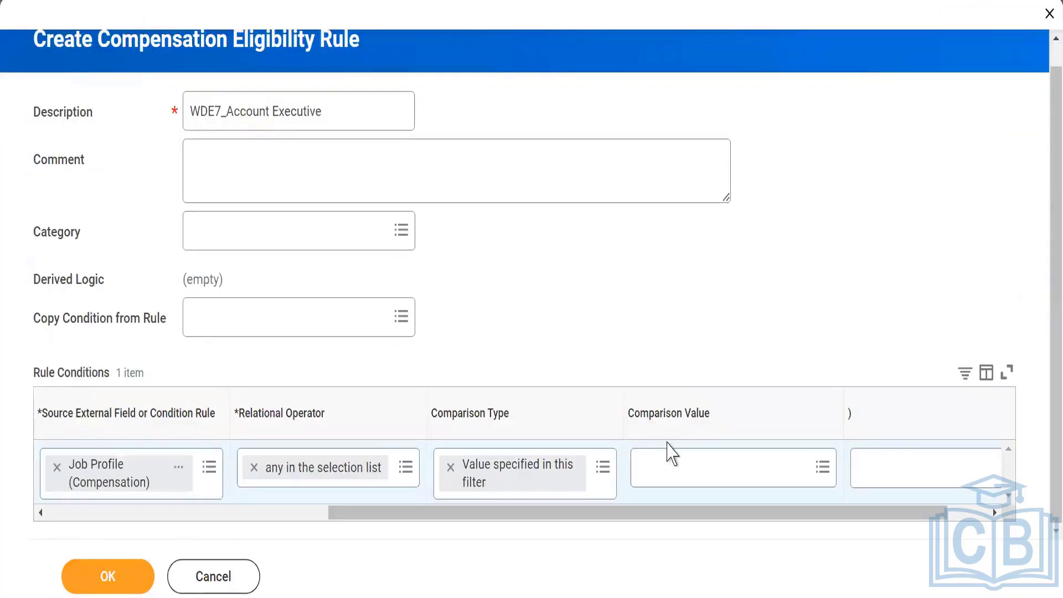
Step: Return to the eligibility rule and set the condition's comparison value to Strategic Account Executive
left_click(681, 469)
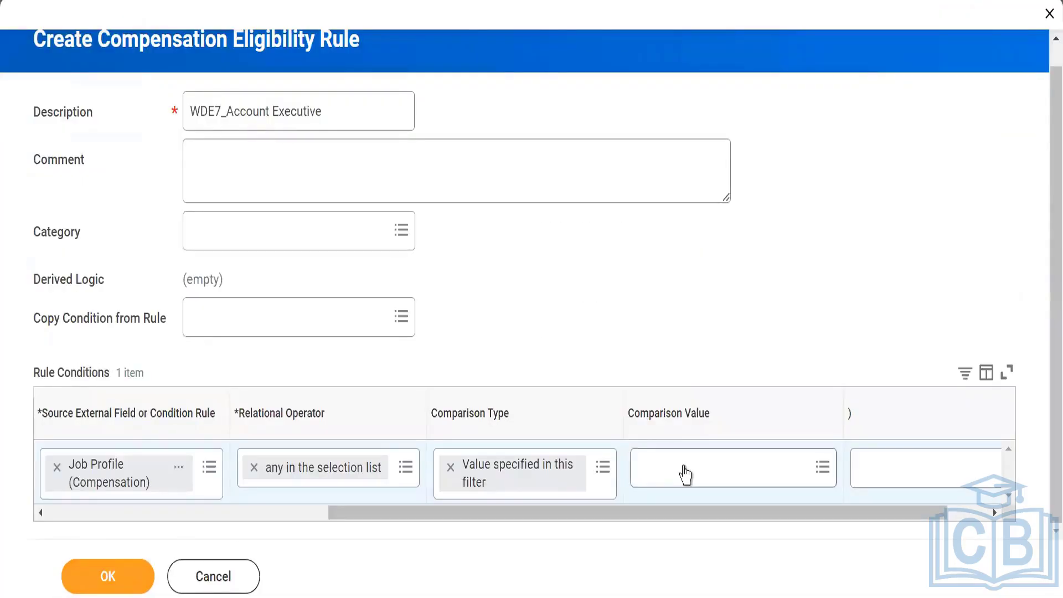
type("Strategic")
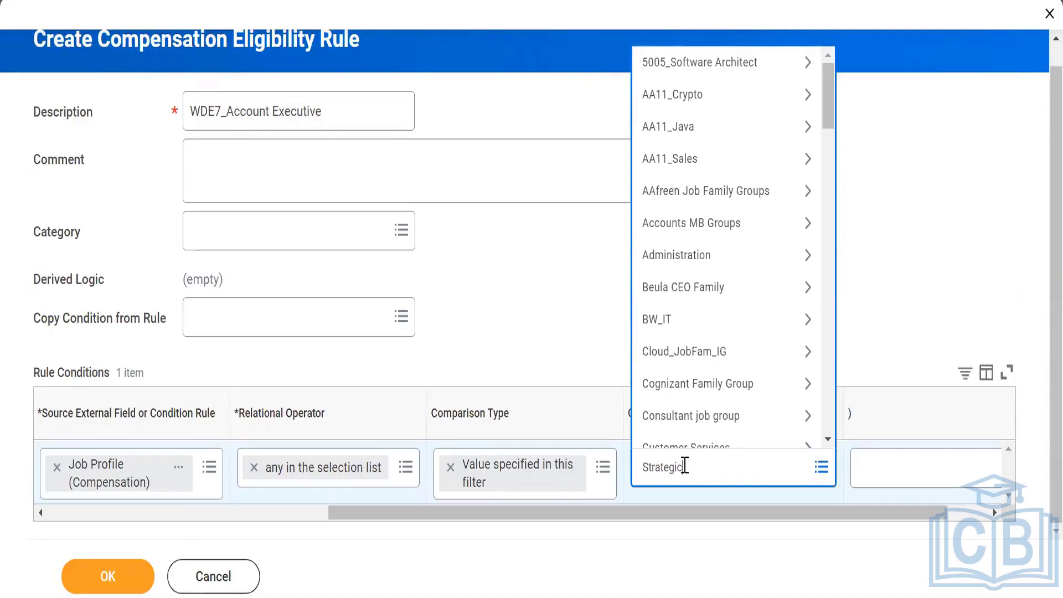
key("Return")
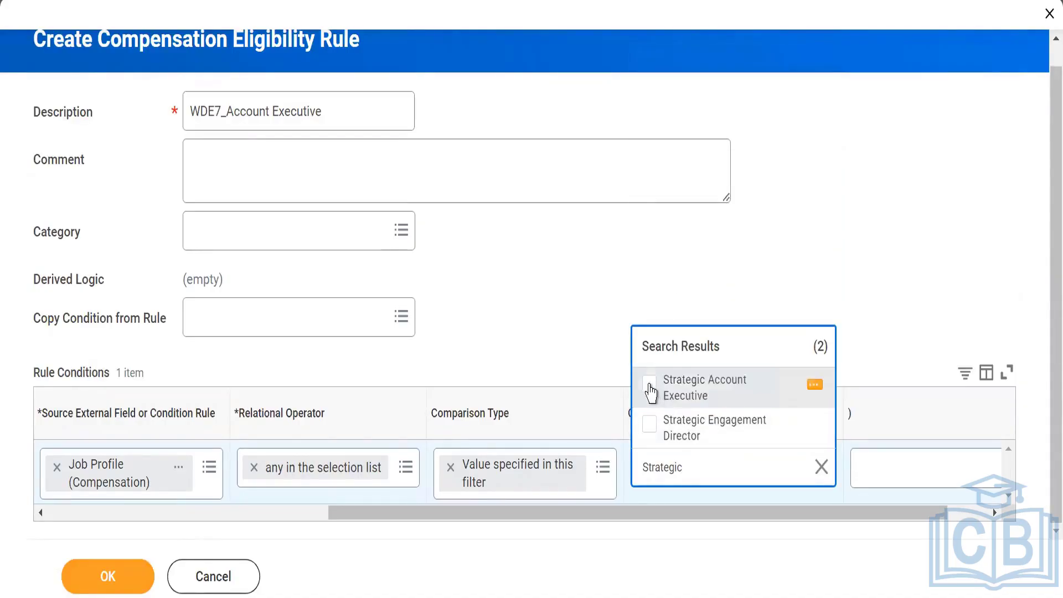
left_click(649, 383)
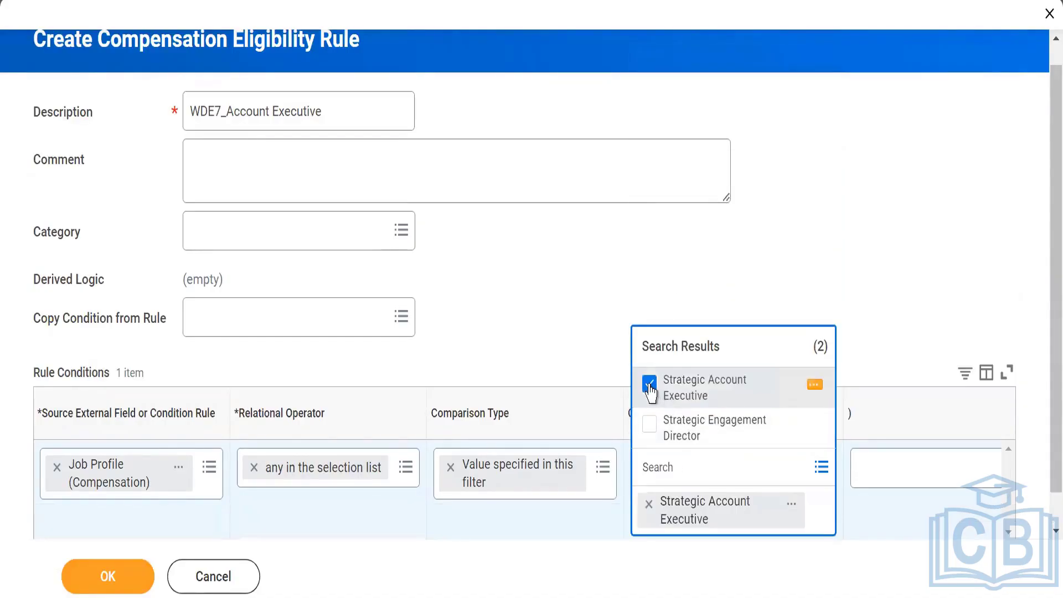
left_click(801, 277)
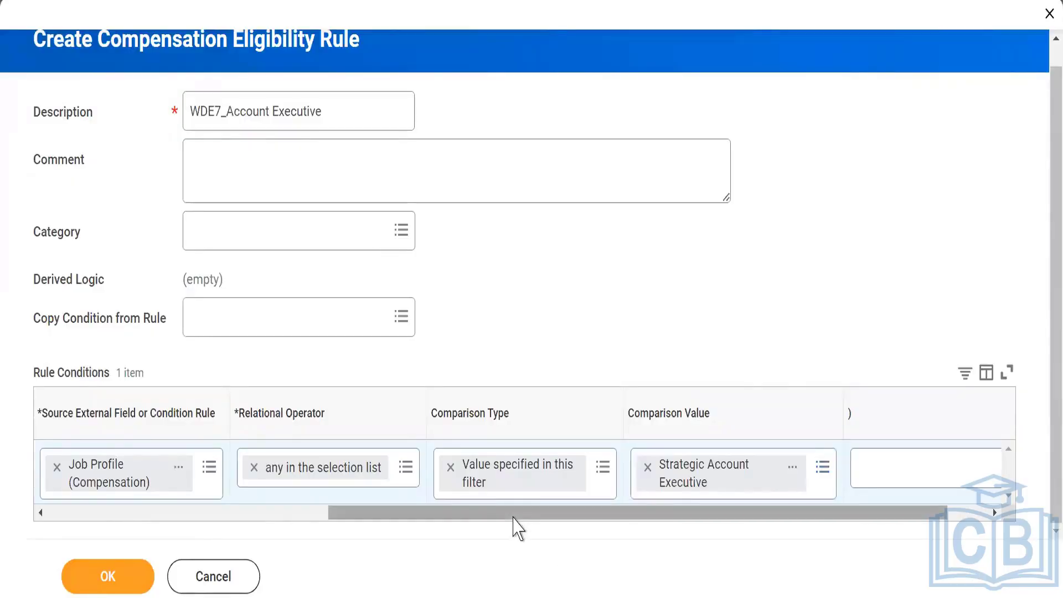
Step: Review all columns of the rule condition and submit the compensation eligibility rule
left_click_drag(476, 518, 183, 517)
left_click_drag(434, 521, 559, 512)
left_click_drag(686, 516, 551, 517)
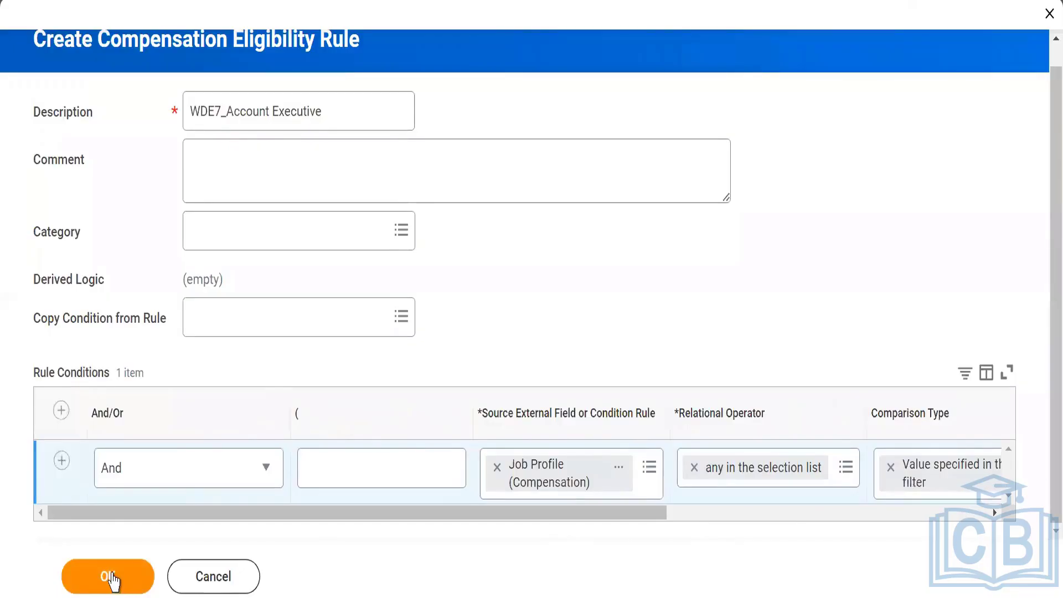
left_click(111, 579)
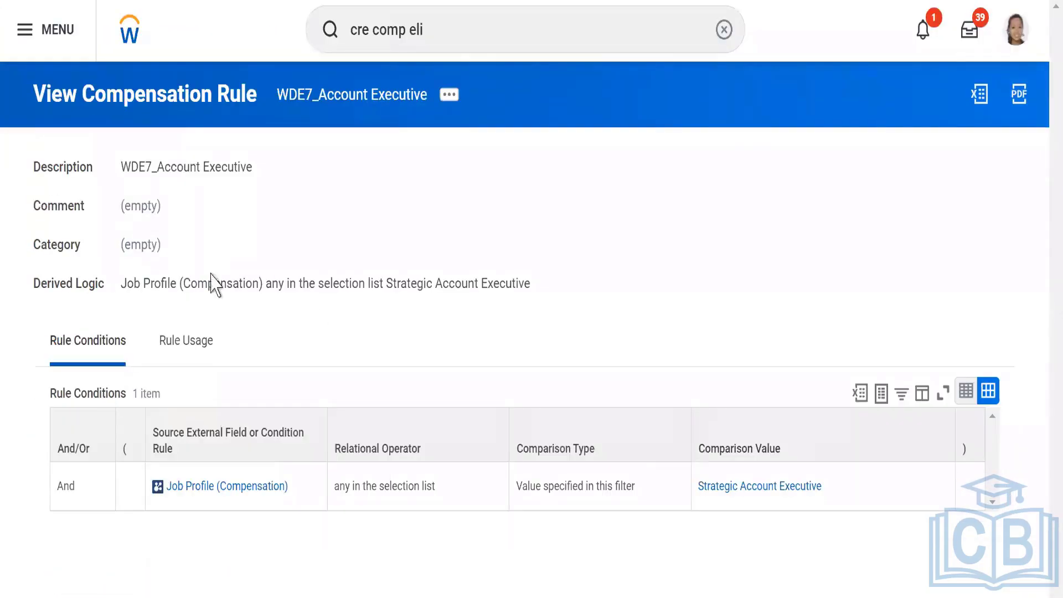
Step: Duplicate the browser tab that shows the submitted WDE7_Account Executive rule
right_click(146, 0)
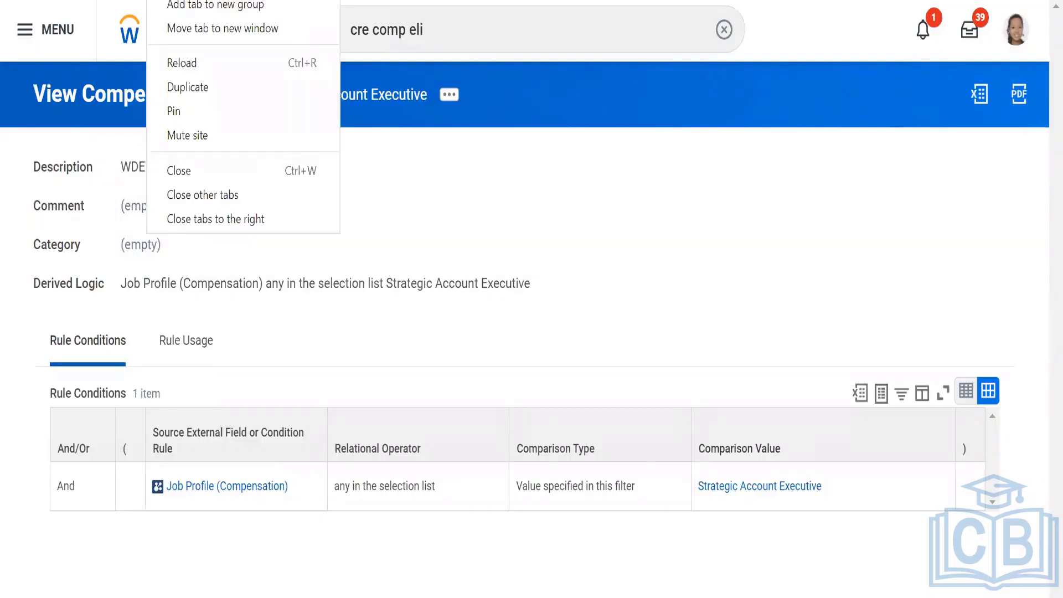
left_click(197, 80)
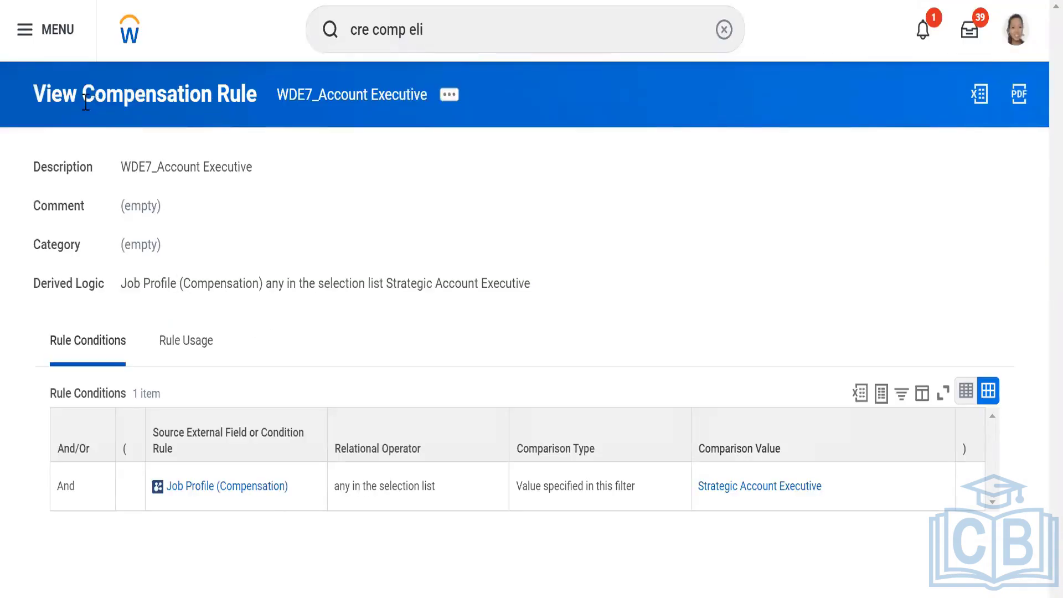
left_click_drag(76, 96, 260, 100)
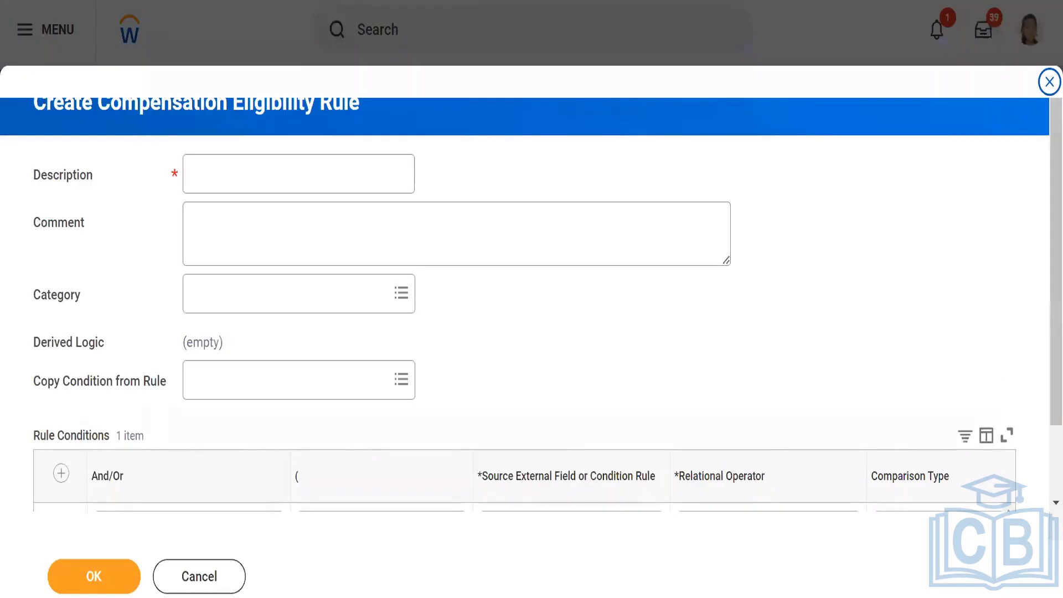
Step: Close the blank eligibility rule form, search for "cre comp gra" and open the Create Compensation Grade task
left_click(1044, 81)
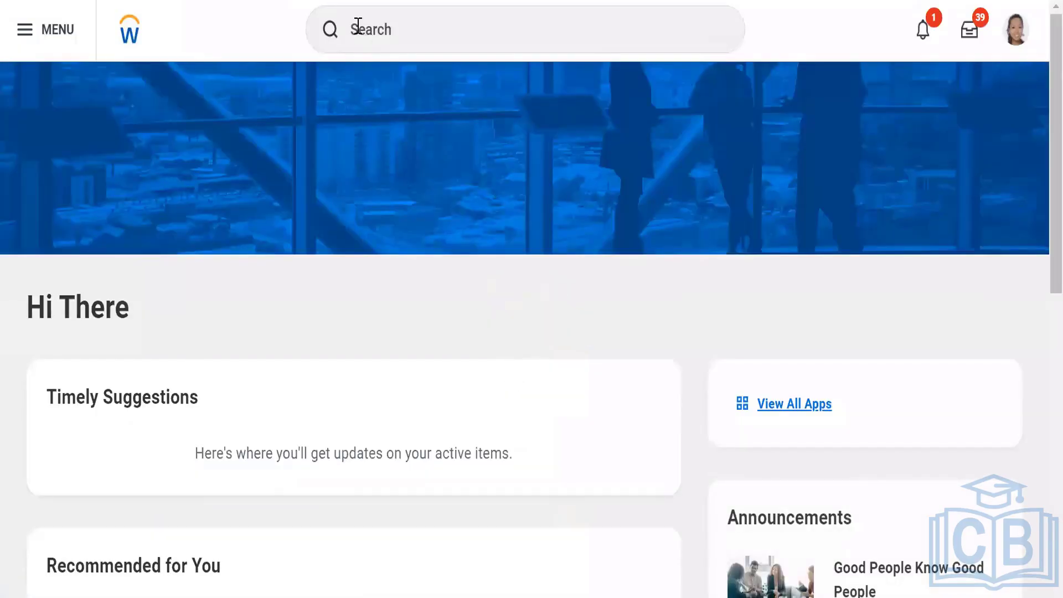
left_click(358, 26)
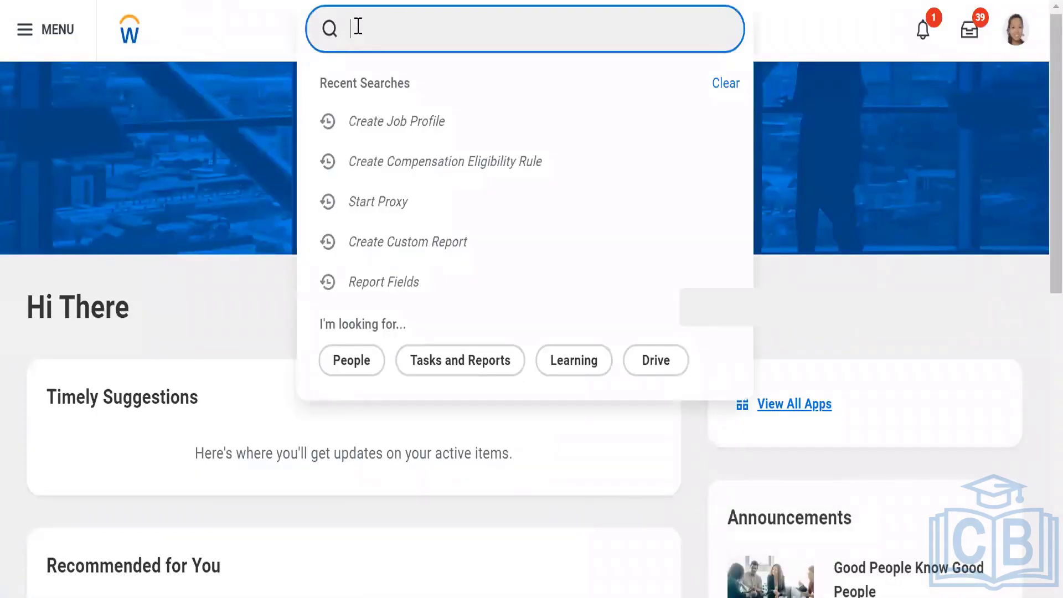
type("cre")
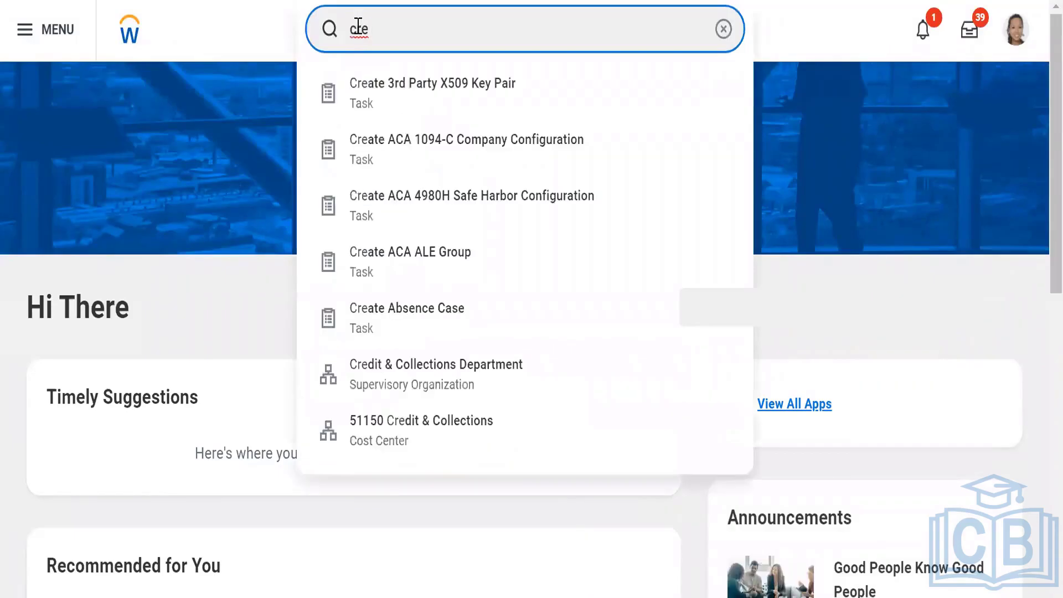
type(" comp gra")
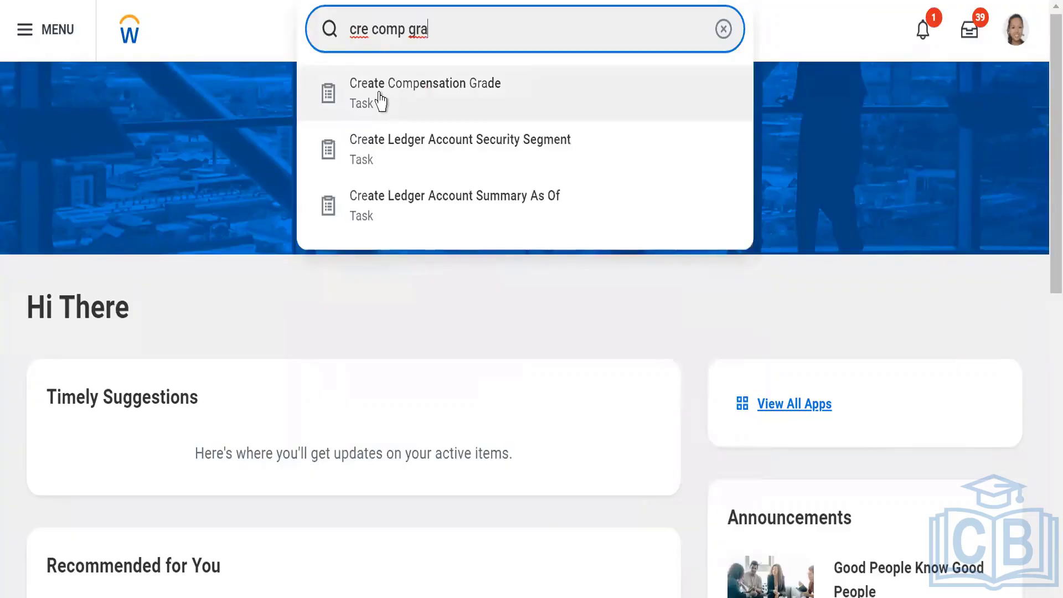
left_click(381, 99)
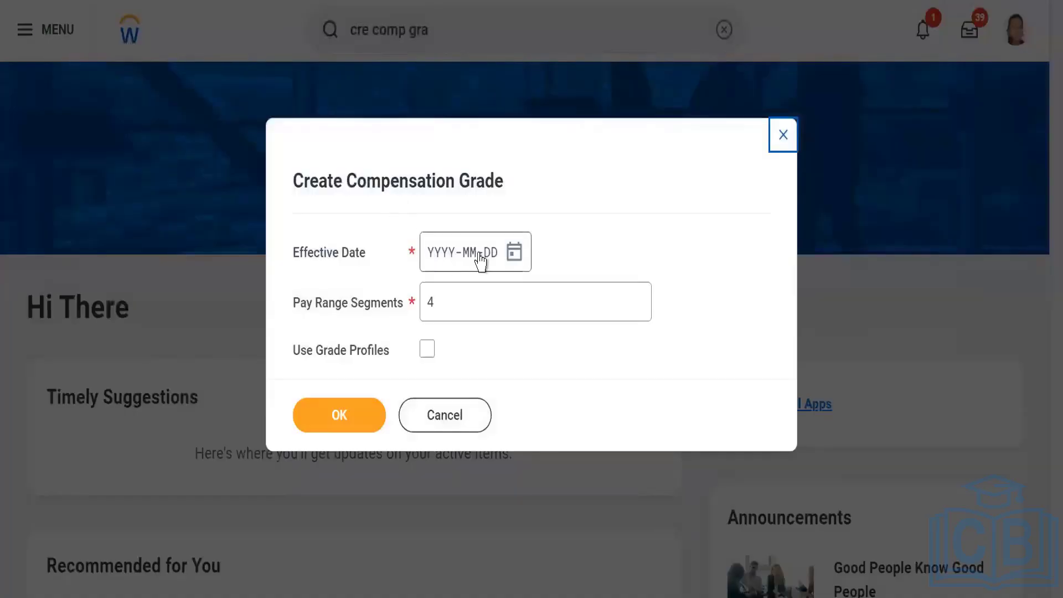
Step: Set the compensation grade's effective date to 2023-02-21
left_click(519, 257)
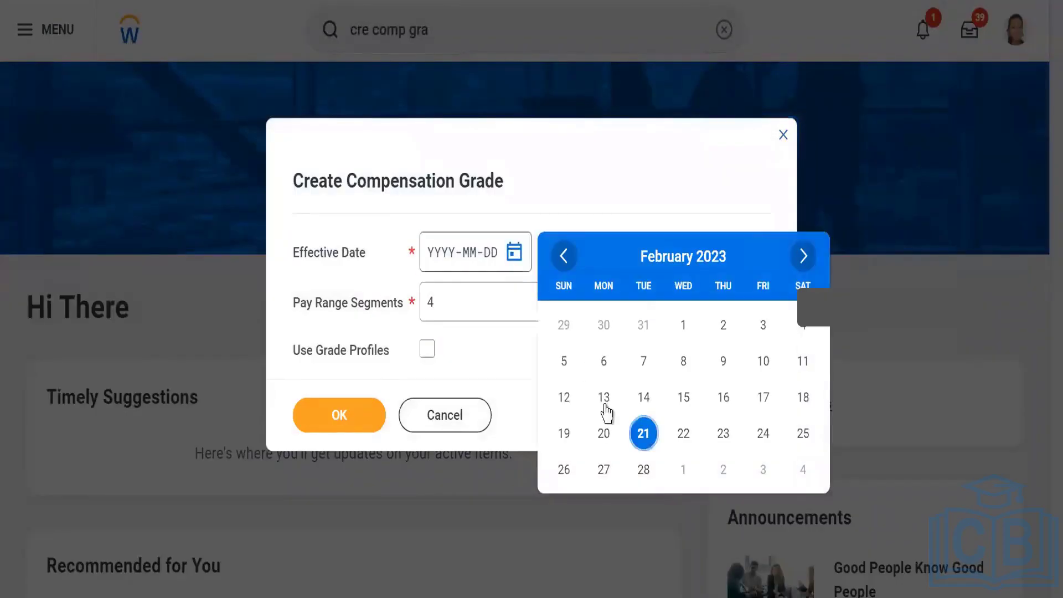
left_click(640, 435)
left_click(501, 352)
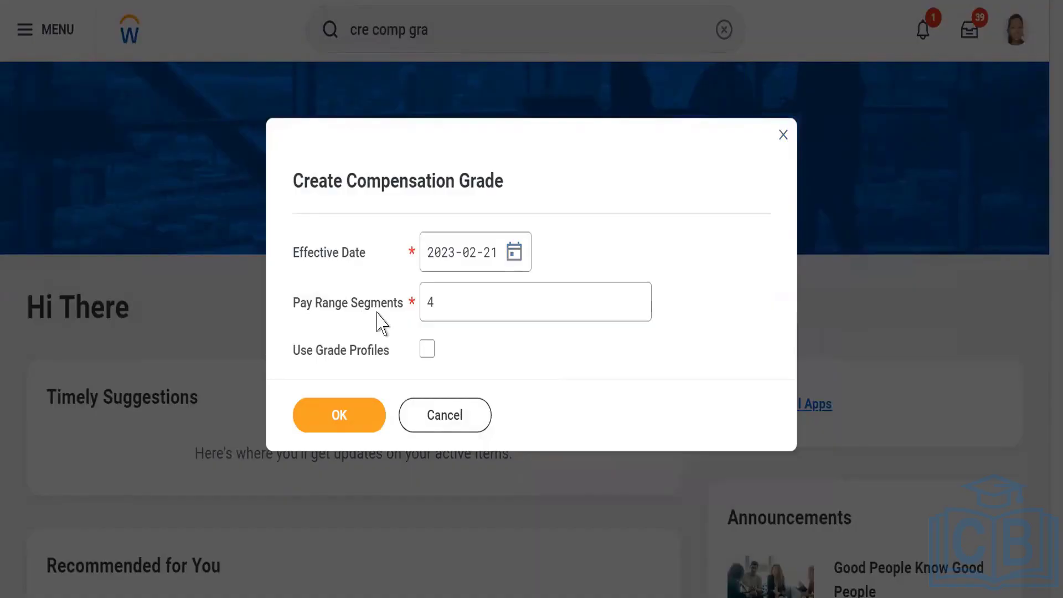
Step: Try to set the number of pay range segments to 7 and check the allowed values
left_click(455, 295)
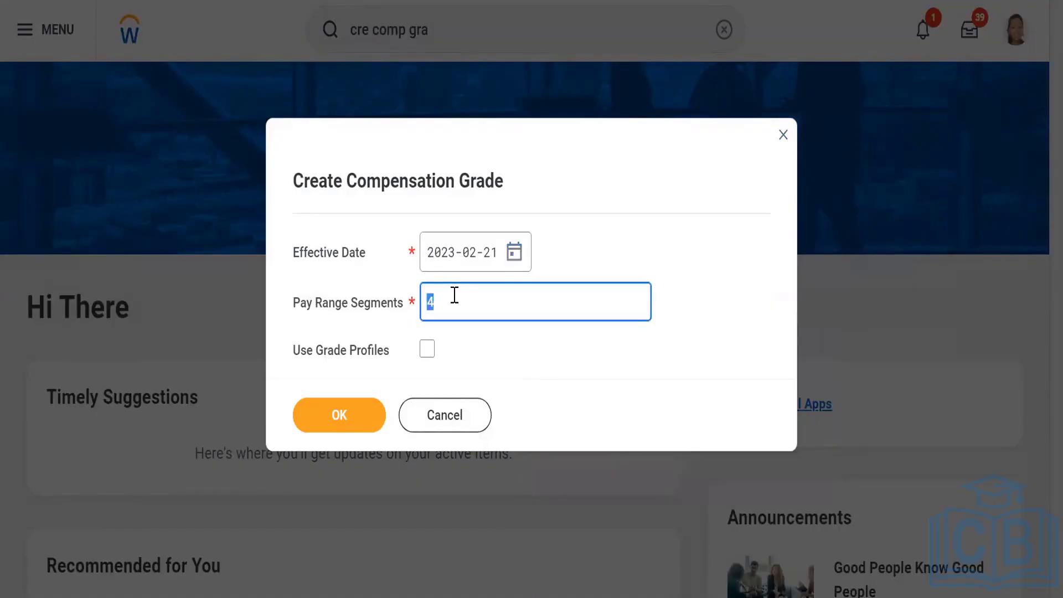
type("7")
left_click(479, 367)
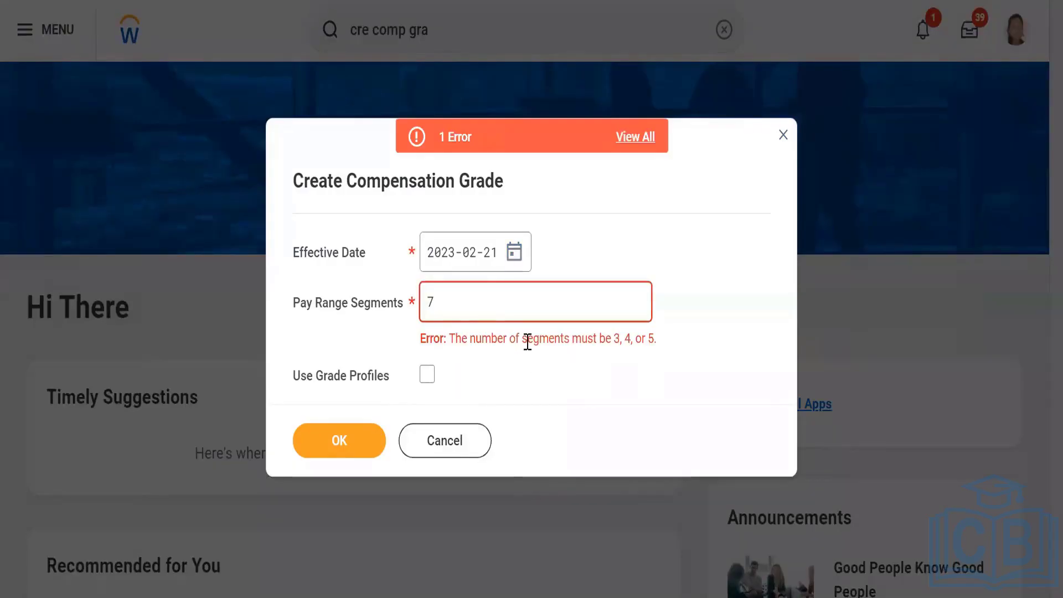
left_click_drag(526, 339, 663, 339)
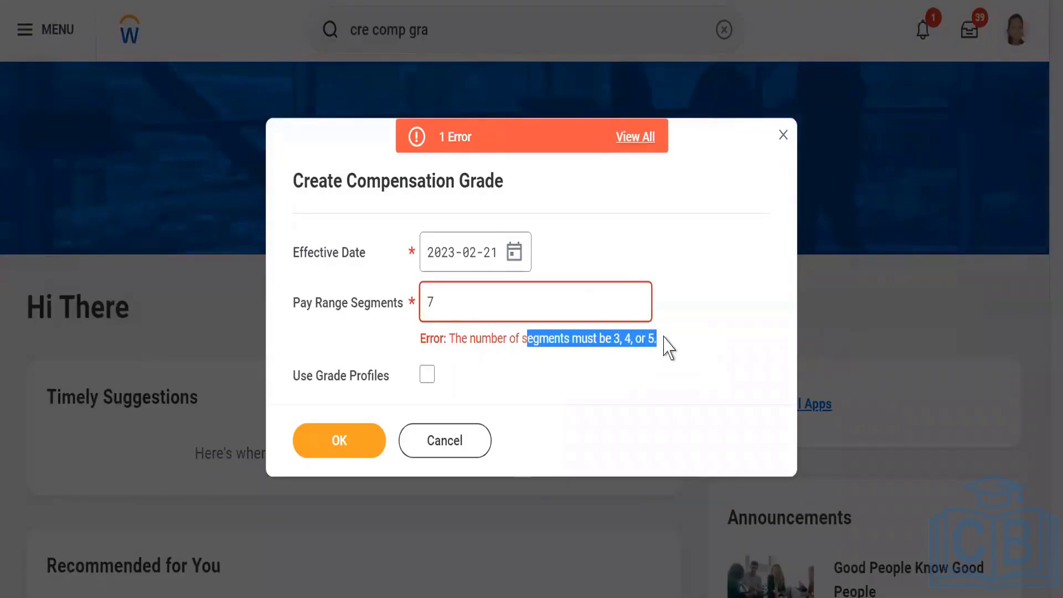
Step: Set the pay range segments to 4 and continue to the compensation grade details
left_click(449, 302)
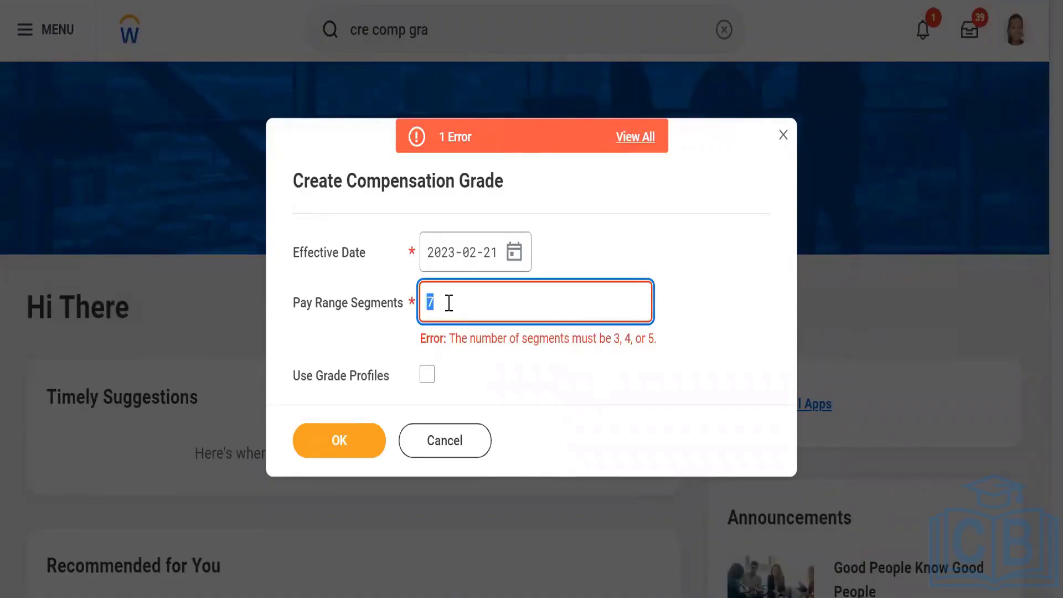
type("4")
left_click(480, 377)
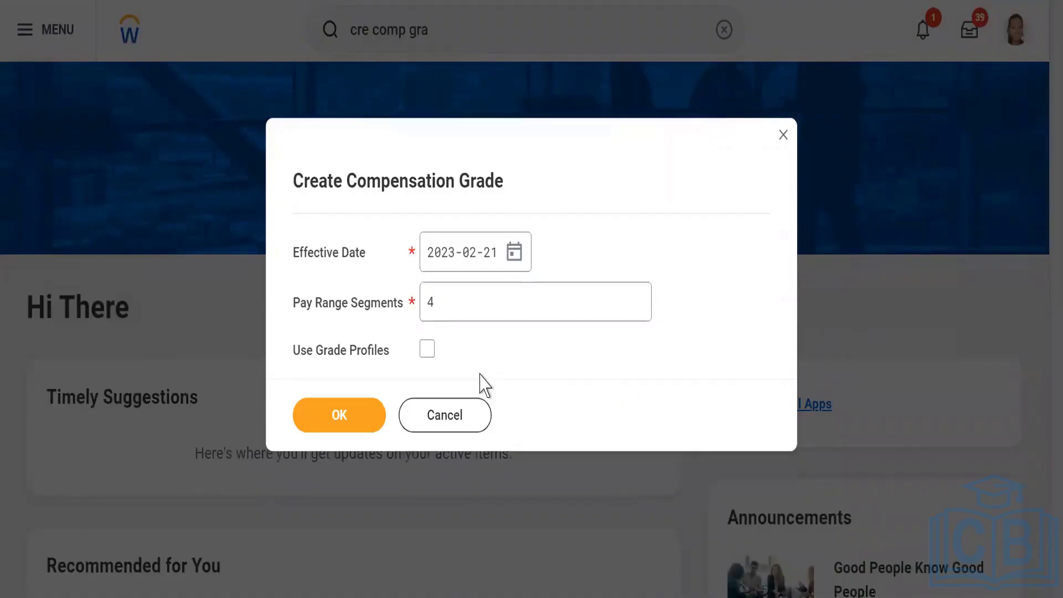
left_click(340, 416)
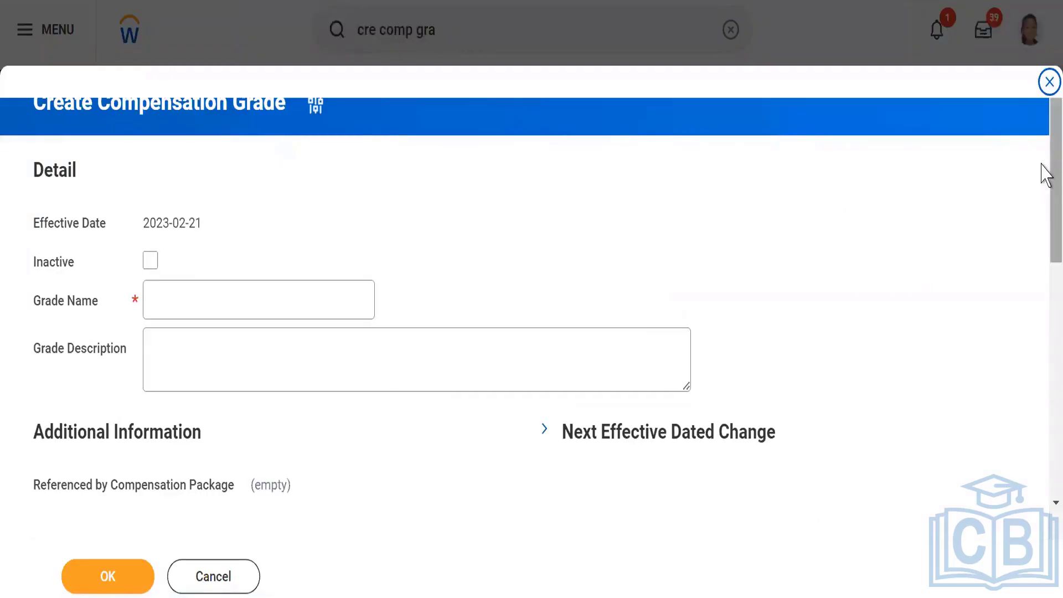
Step: Name the compensation grade "WDE7_Account Executive"
scroll(1041, 299, "down", 3)
scroll(1044, 34, "up", 3)
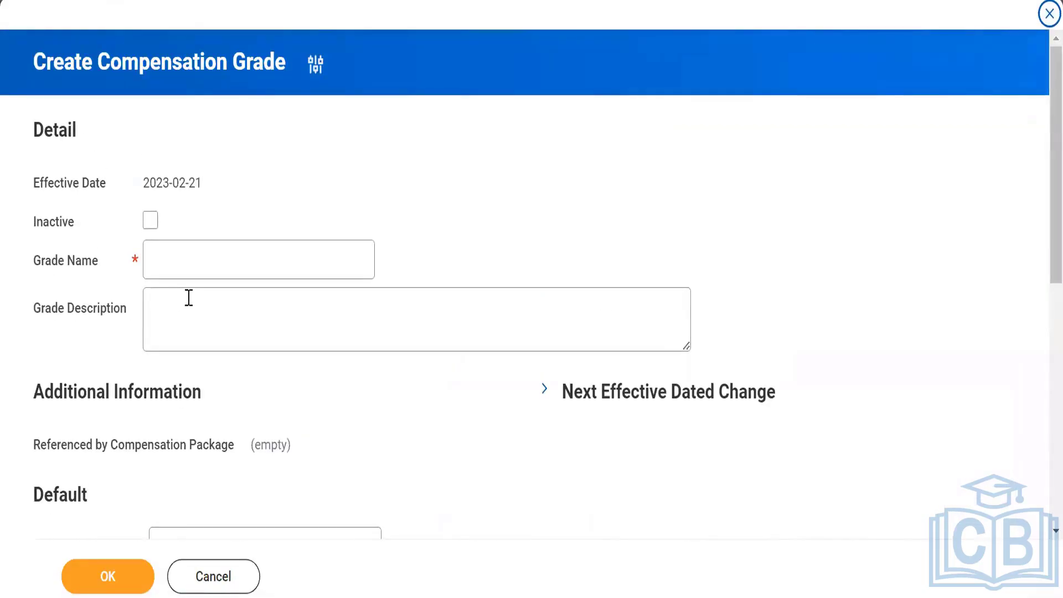
left_click(180, 266)
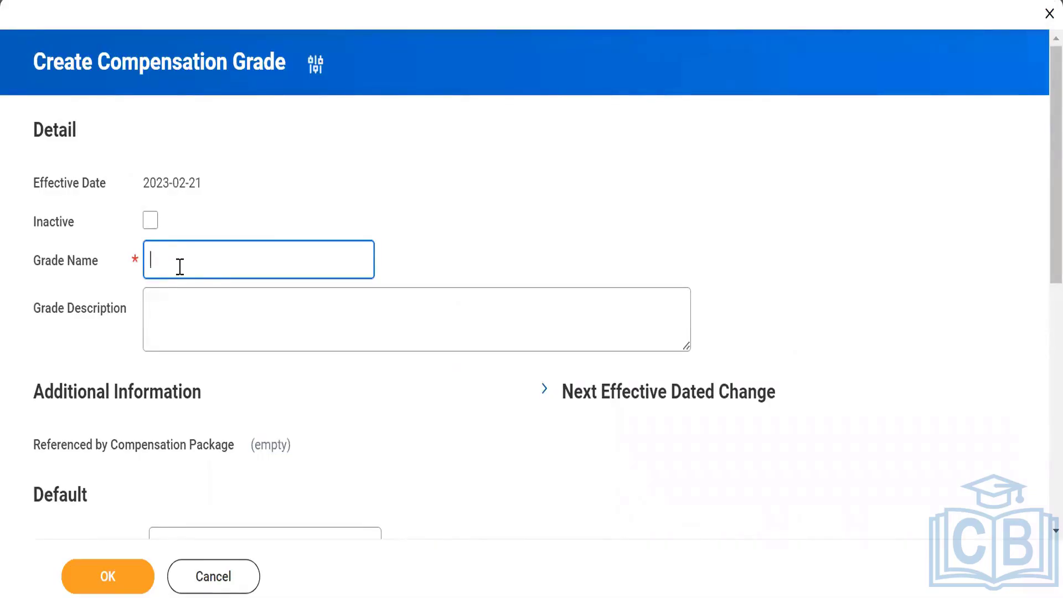
type("WDE7 C")
key("BackSpace")
type("Account Executive")
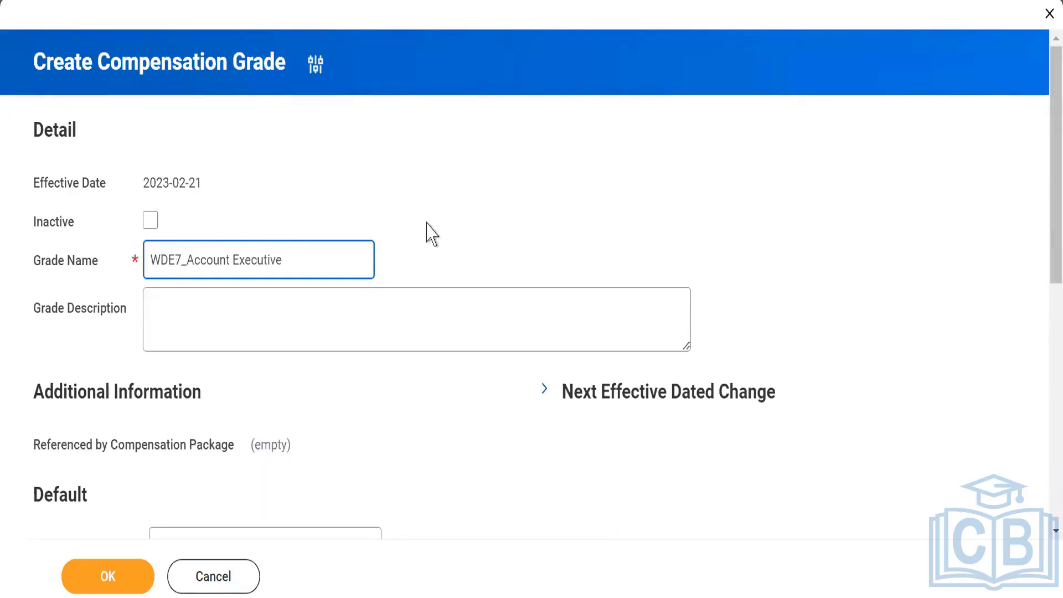
left_click(837, 180)
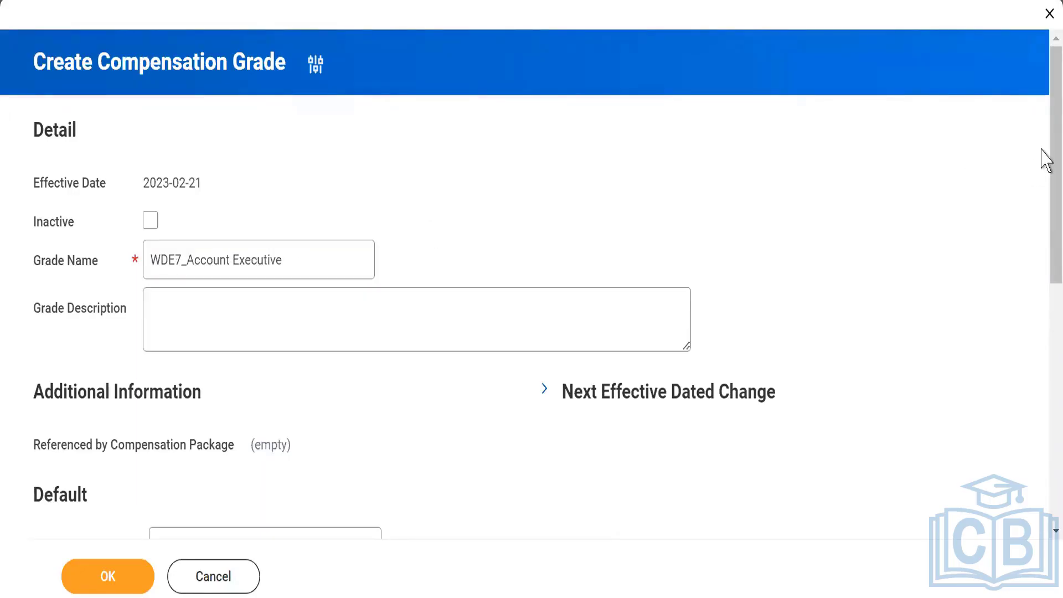
Step: Find and select Base Pay as the grade's default base pay element
left_click_drag(1041, 145, 1041, 224)
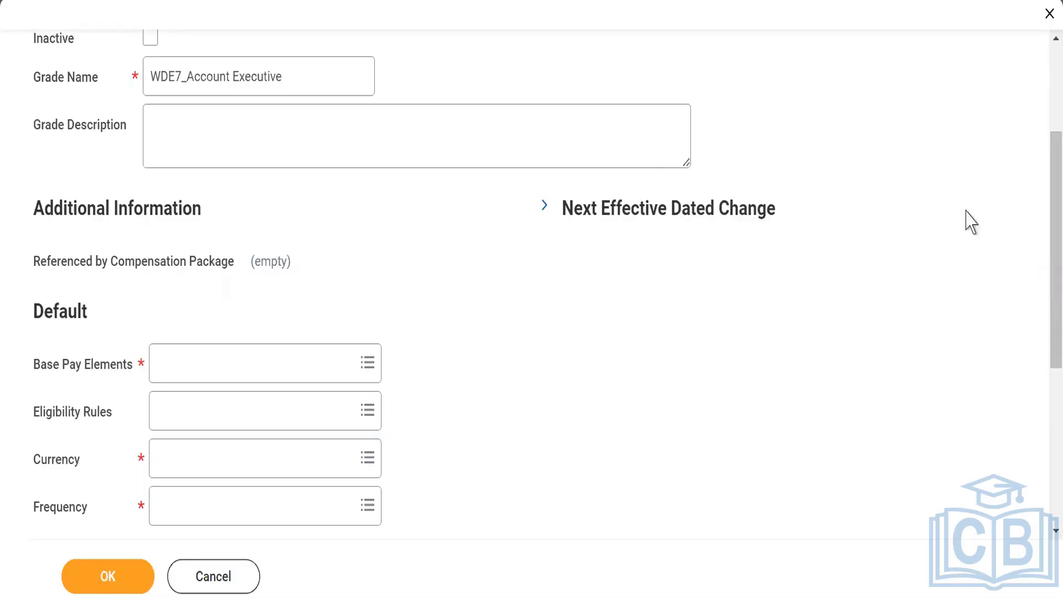
left_click_drag(1041, 195, 1041, 237)
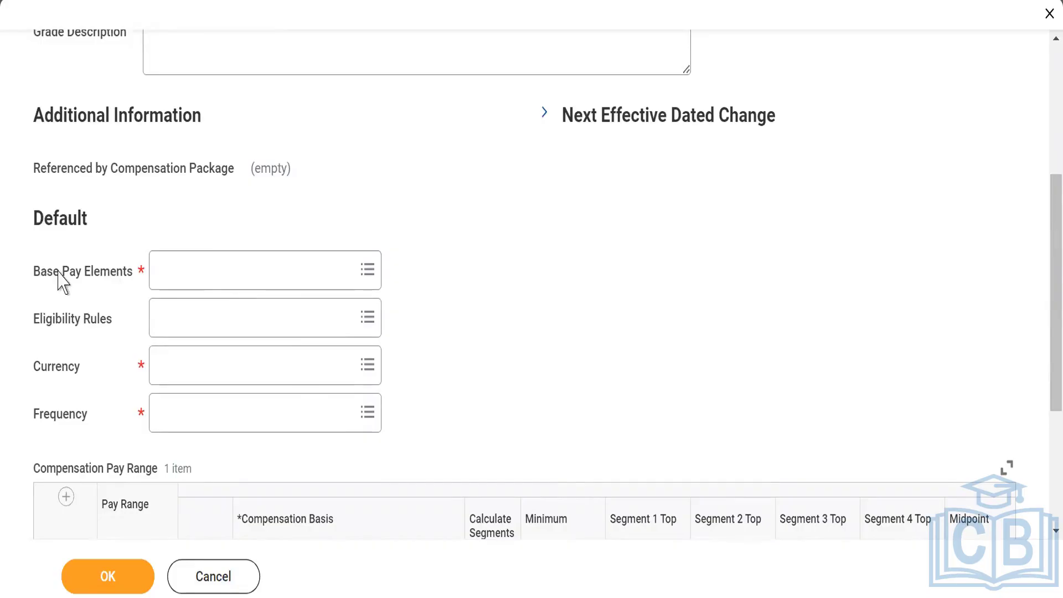
left_click_drag(40, 271, 116, 272)
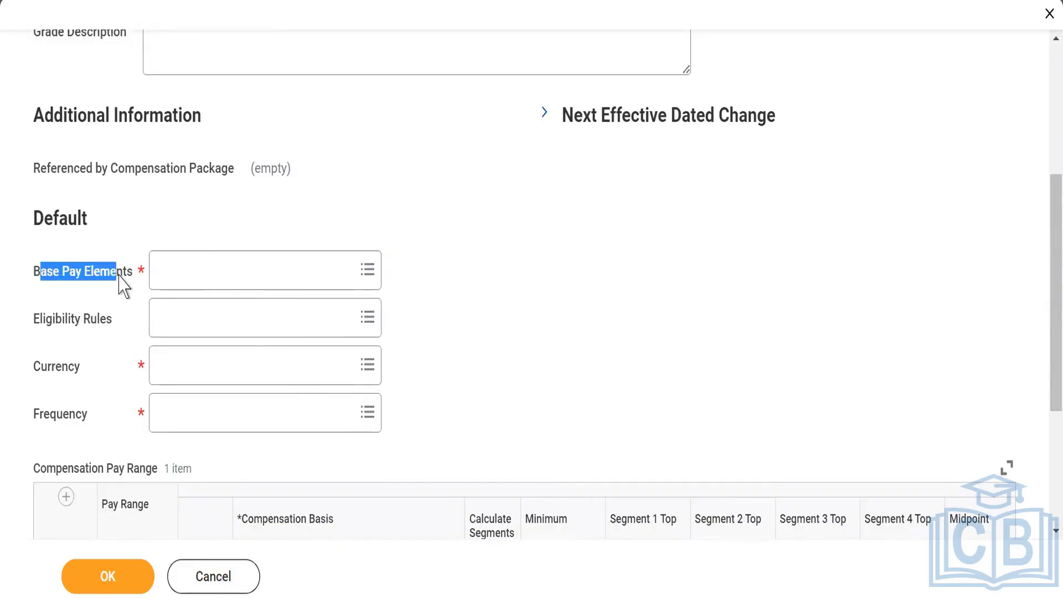
left_click(178, 279)
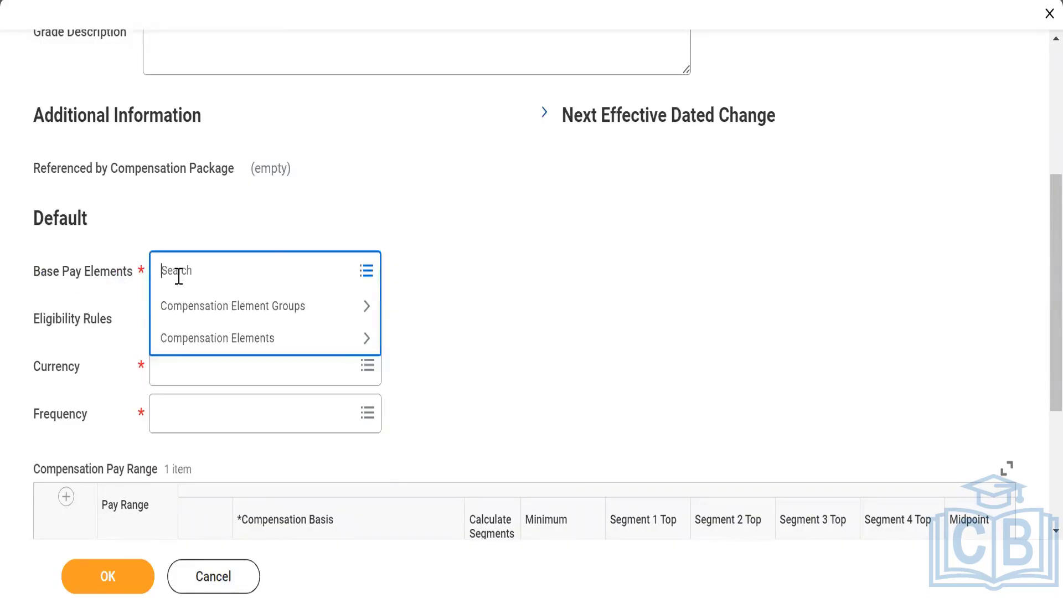
type("base pay")
key("Return")
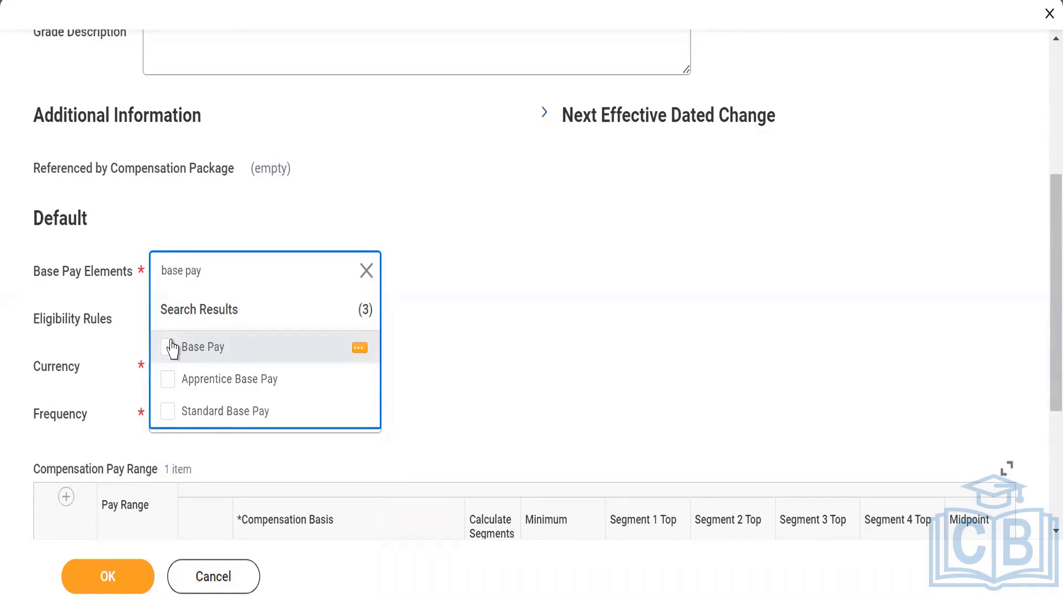
left_click(173, 348)
left_click(576, 242)
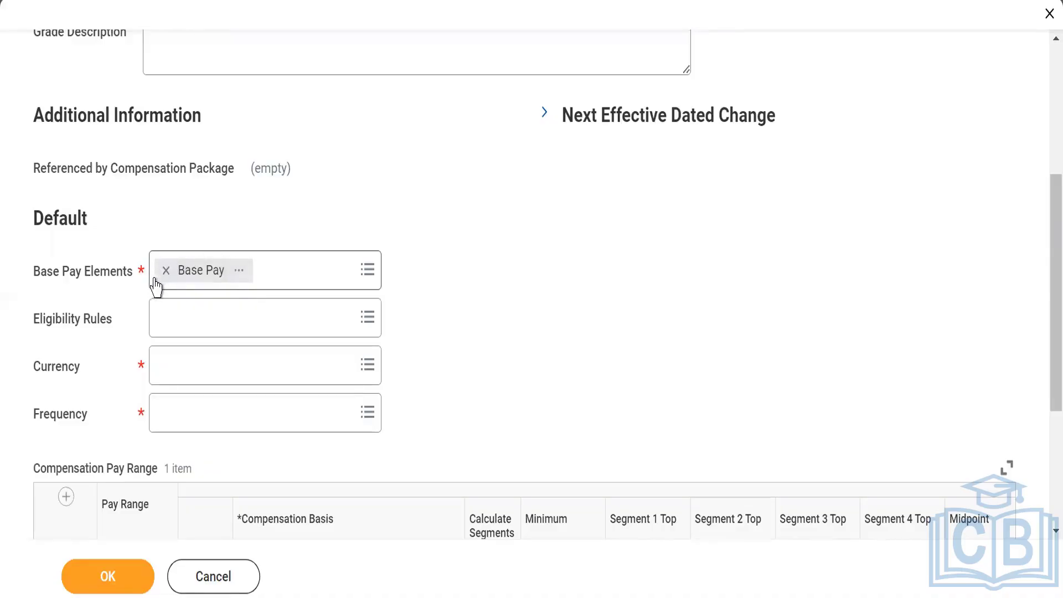
Step: Assign the eligibility rule WDE7_Account Executive to the compensation grade
left_click(165, 326)
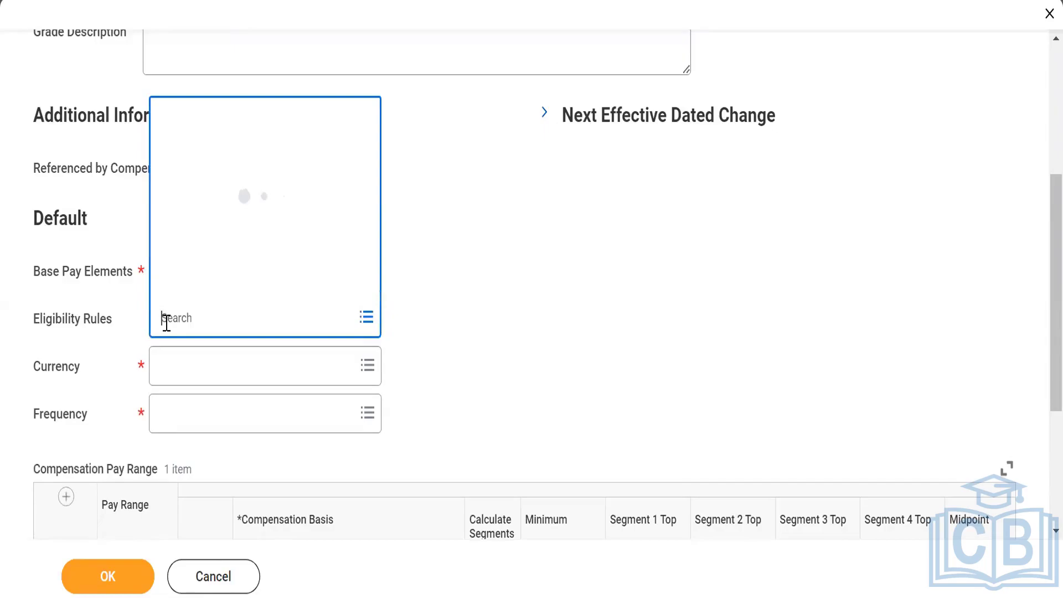
type("WDE7_")
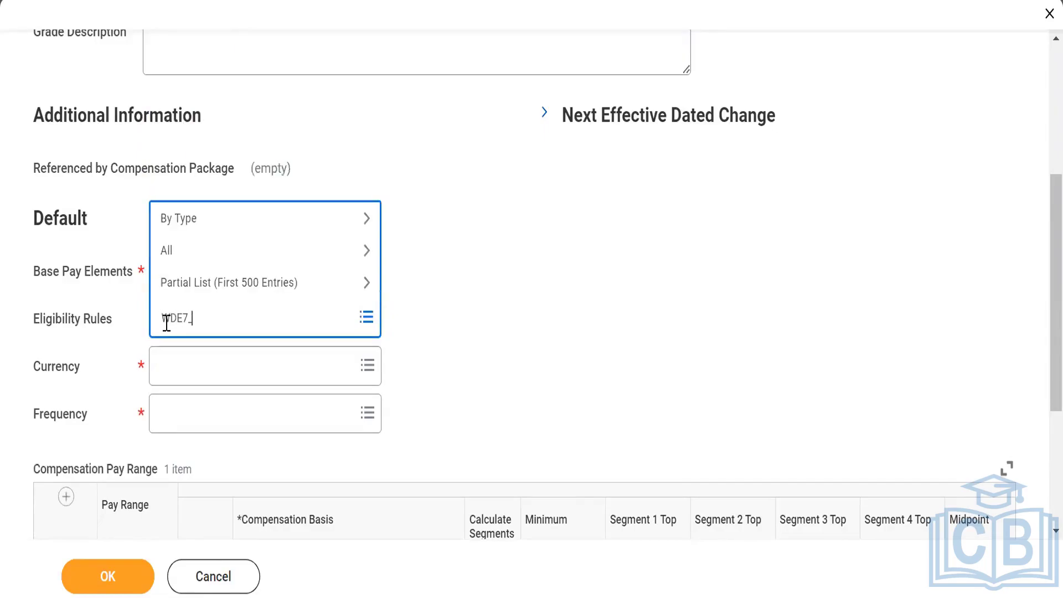
key("Return")
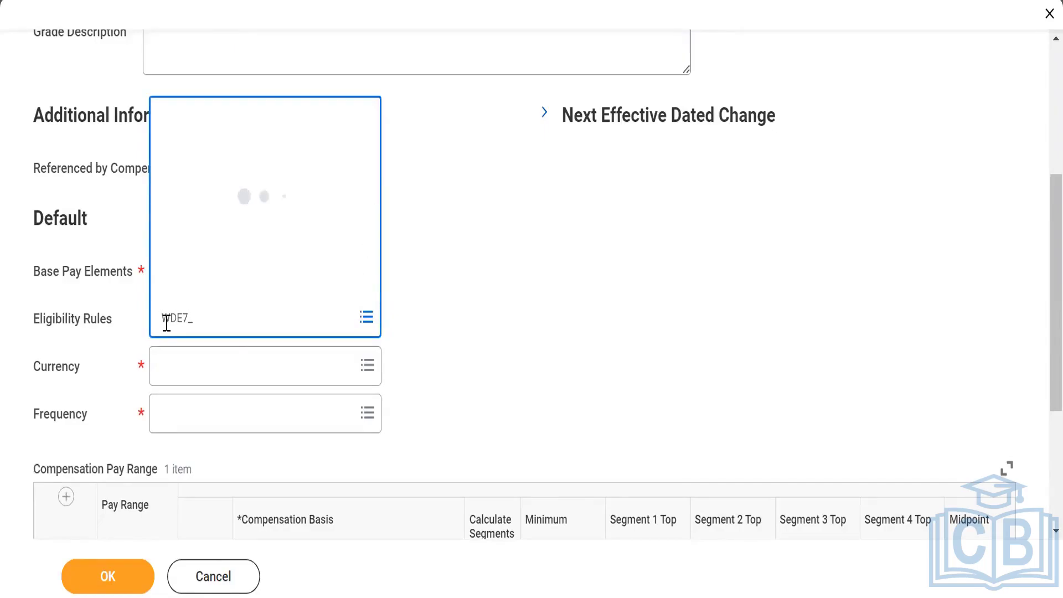
left_click(488, 311)
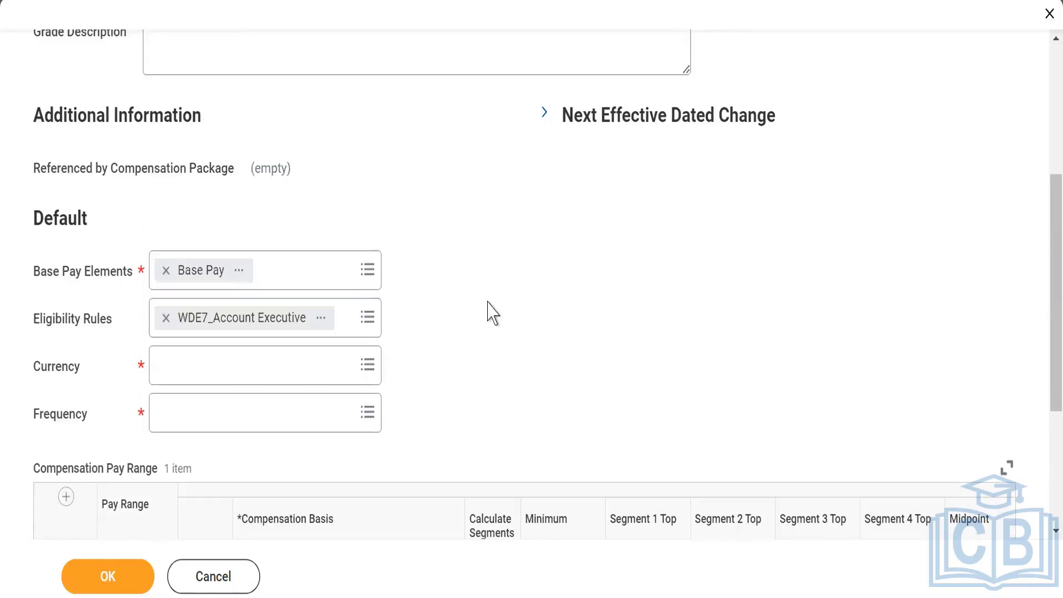
Step: Set the grade's default currency to INR and its frequency to Annual
left_click(167, 371)
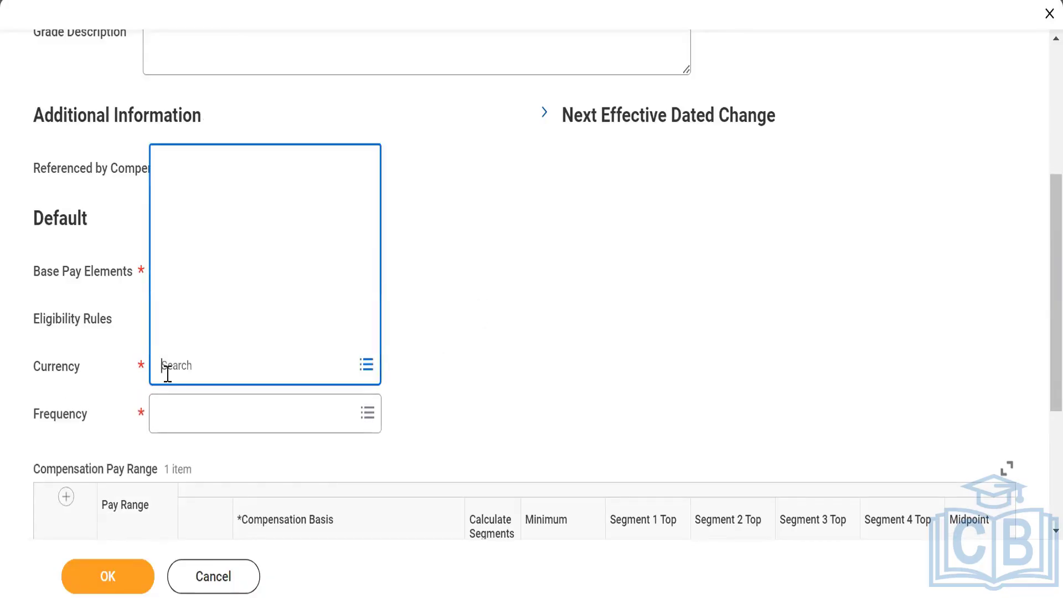
type("INR")
key("Return")
left_click(165, 413)
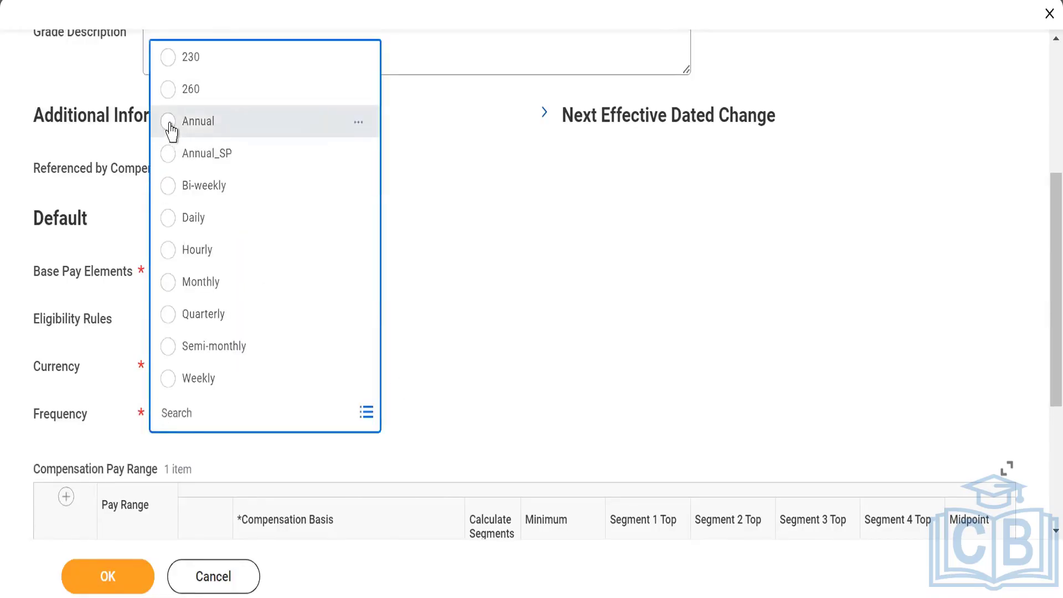
left_click(170, 123)
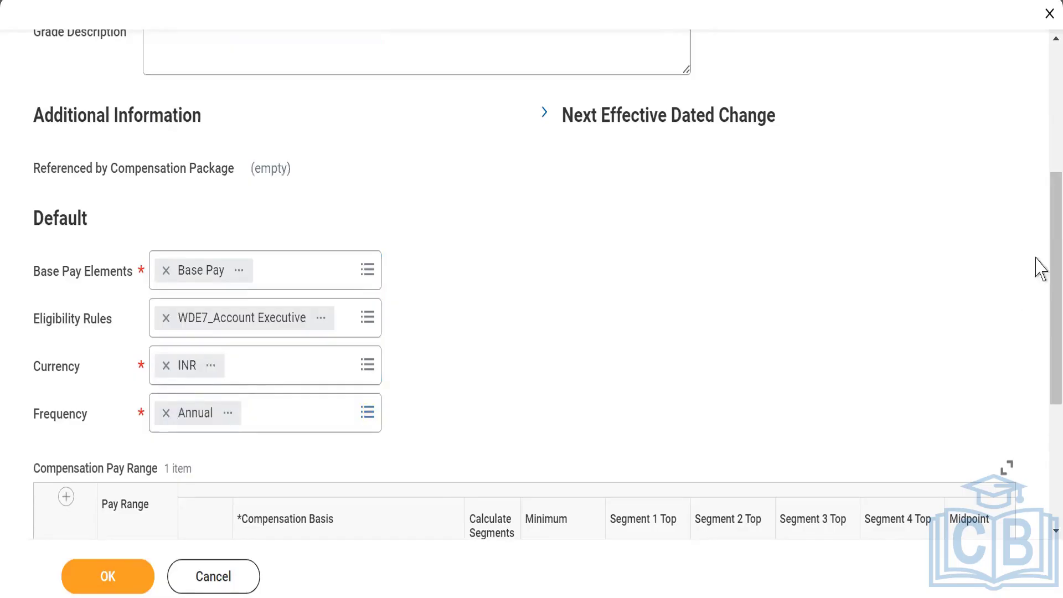
Step: Review the segment columns of the compensation pay range and set its minimum to 400,000 for Total Base Pay
left_click_drag(1041, 250, 1032, 382)
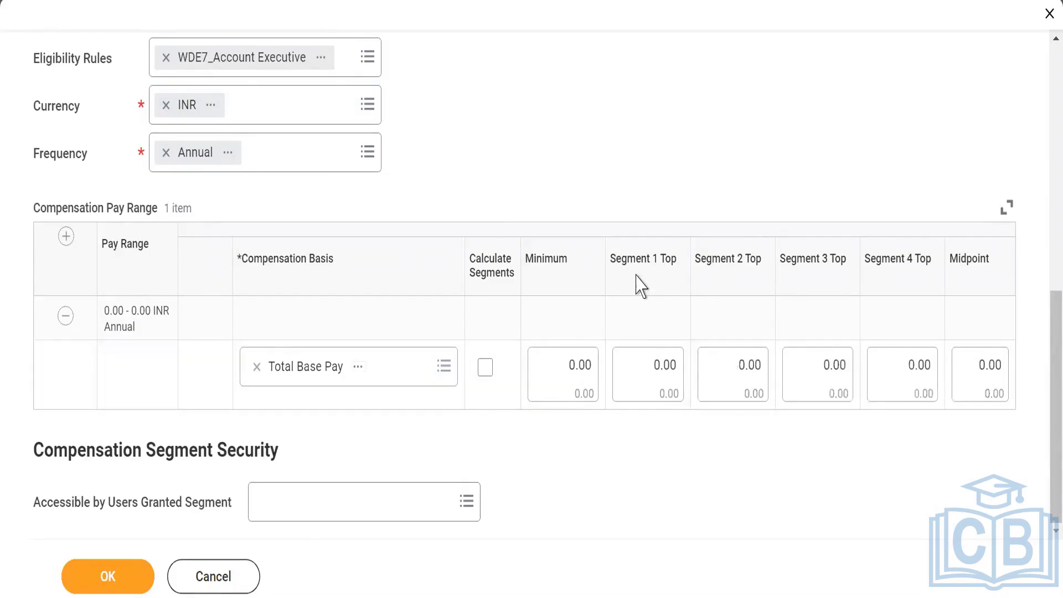
left_click_drag(627, 258, 947, 256)
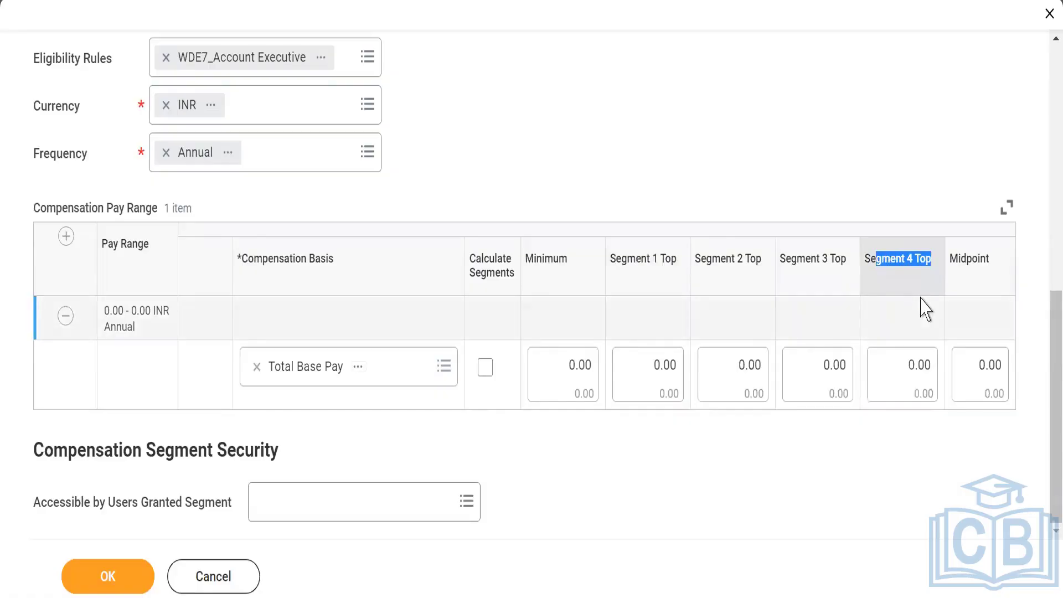
left_click(551, 366)
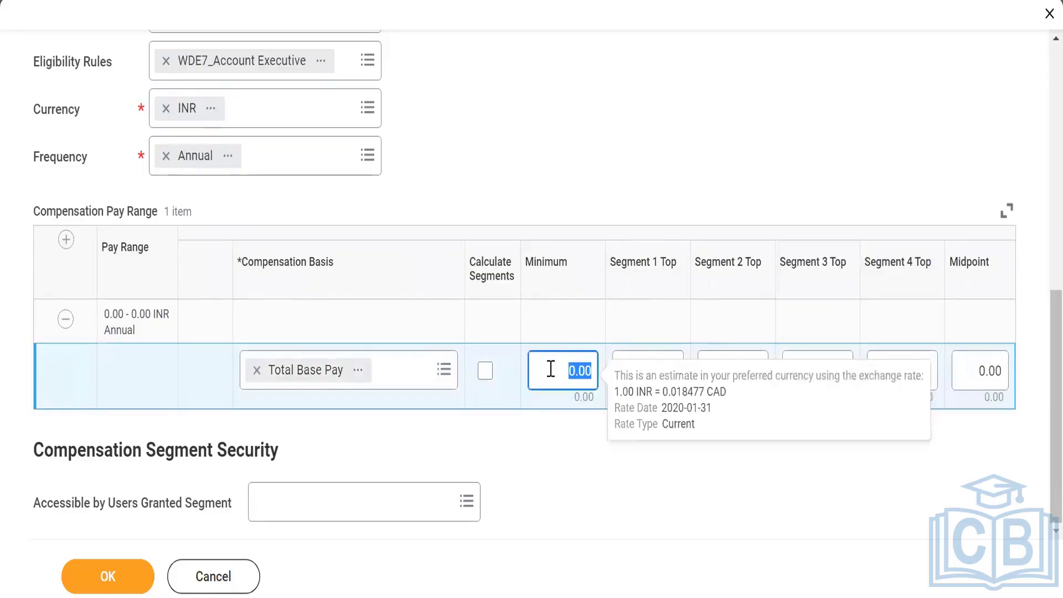
type("400,000")
left_click(569, 475)
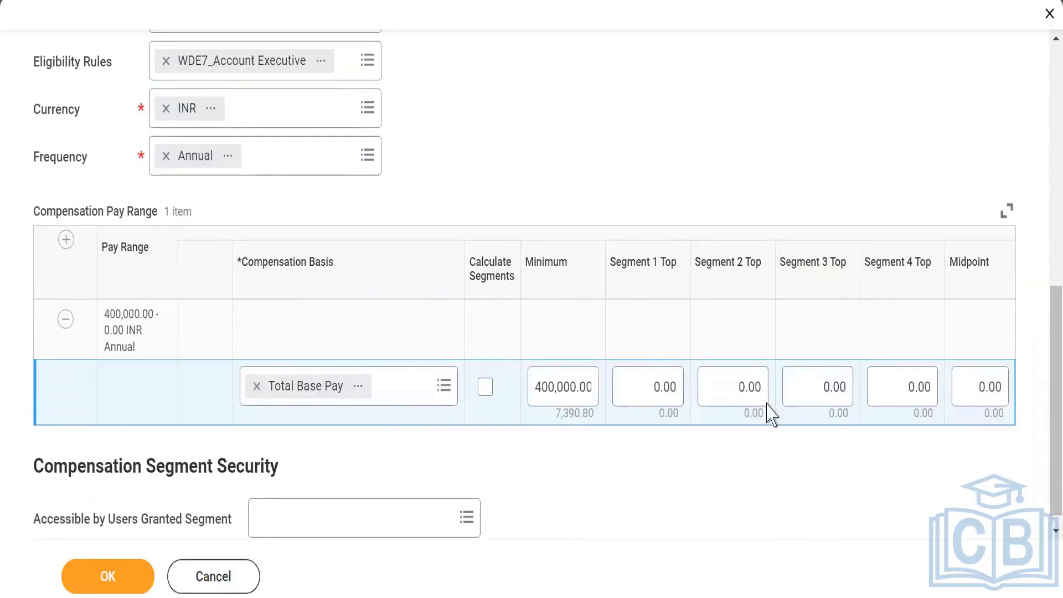
Step: Set the pay range's Segment 4 Top to 1,600,000 and turn on Calculate Segments for Total Base Pay
left_click(905, 374)
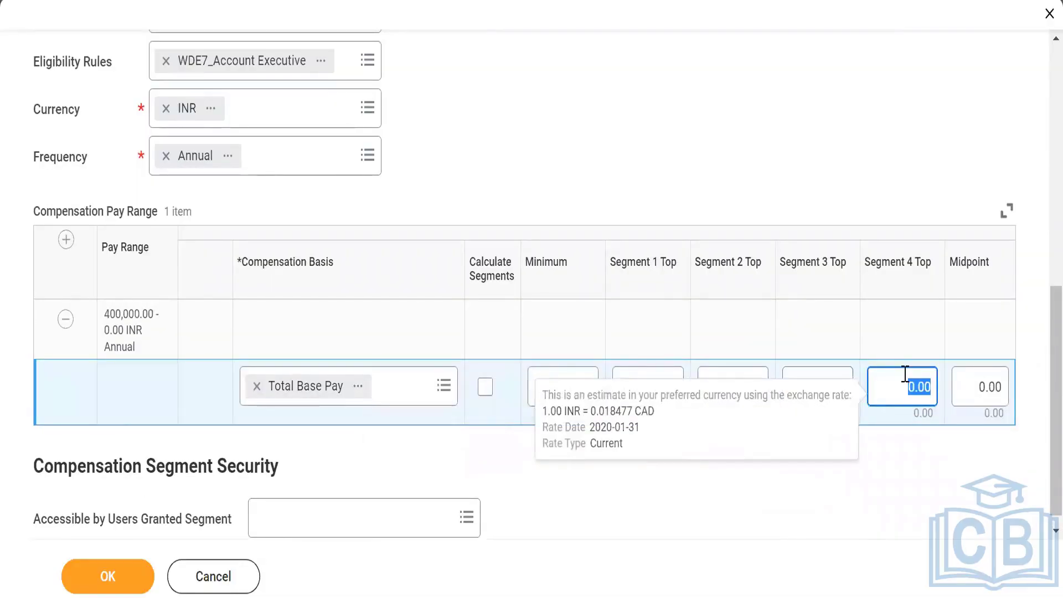
type("1,600,")
type("000")
left_click(898, 493)
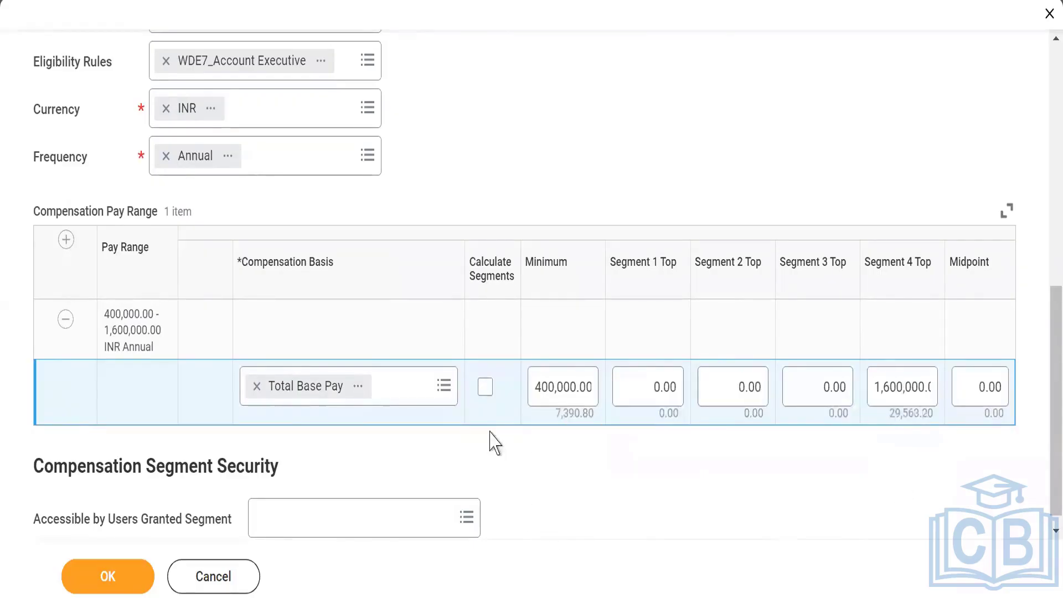
left_click(485, 387)
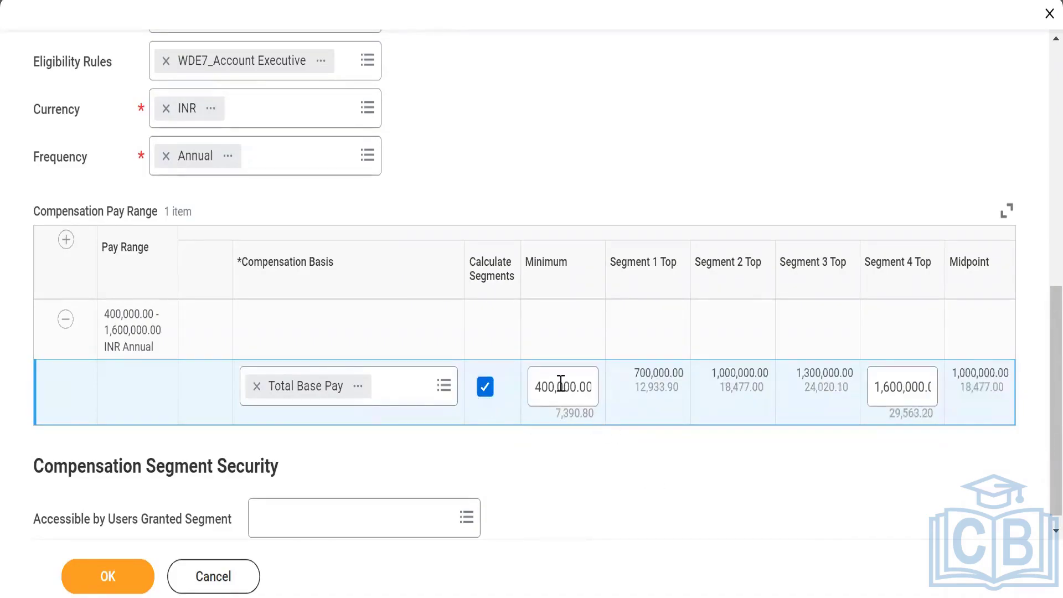
Step: Examine the calculated segment tops and midpoint of the compensation pay range
mouse_move(561, 382)
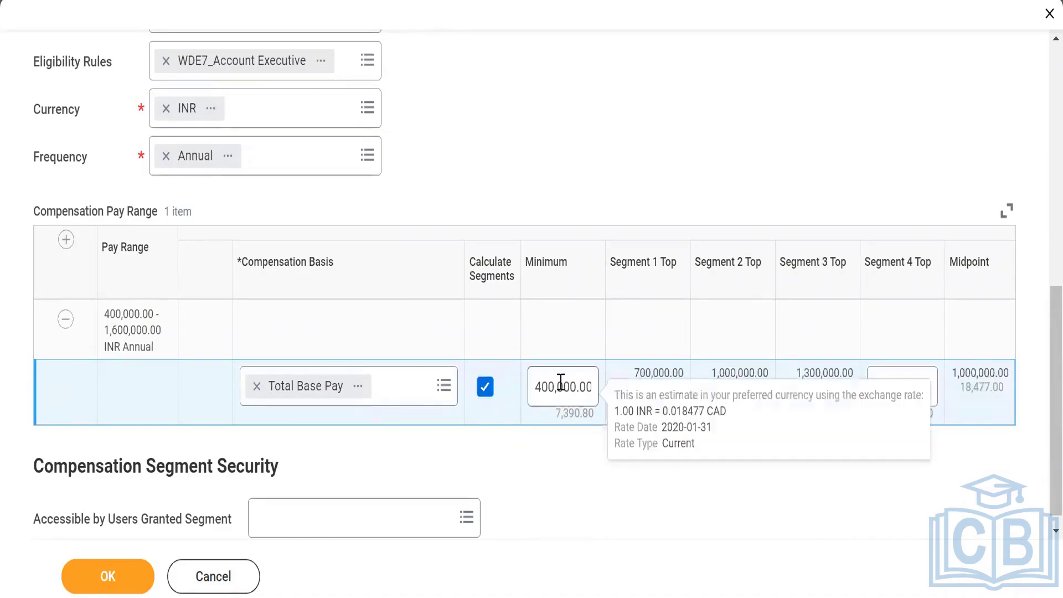
double_click(646, 372)
double_click(740, 372)
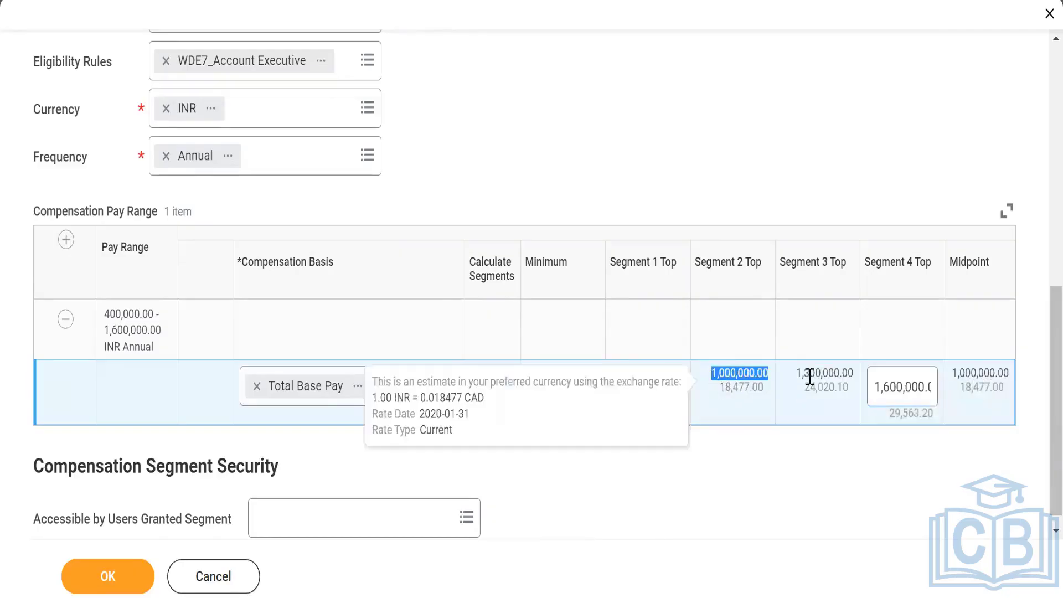
double_click(824, 373)
double_click(878, 386)
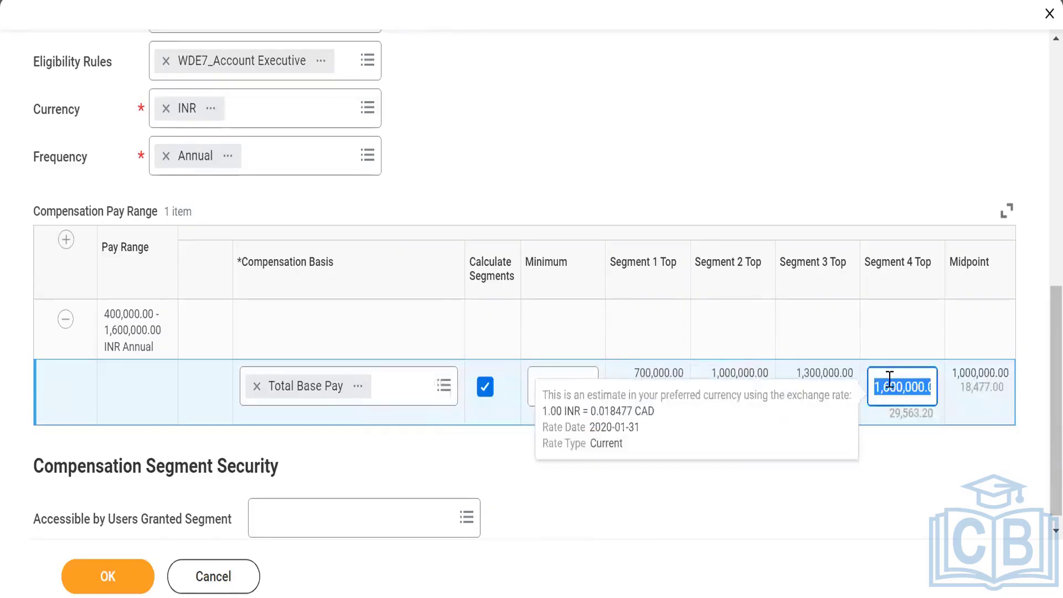
double_click(983, 370)
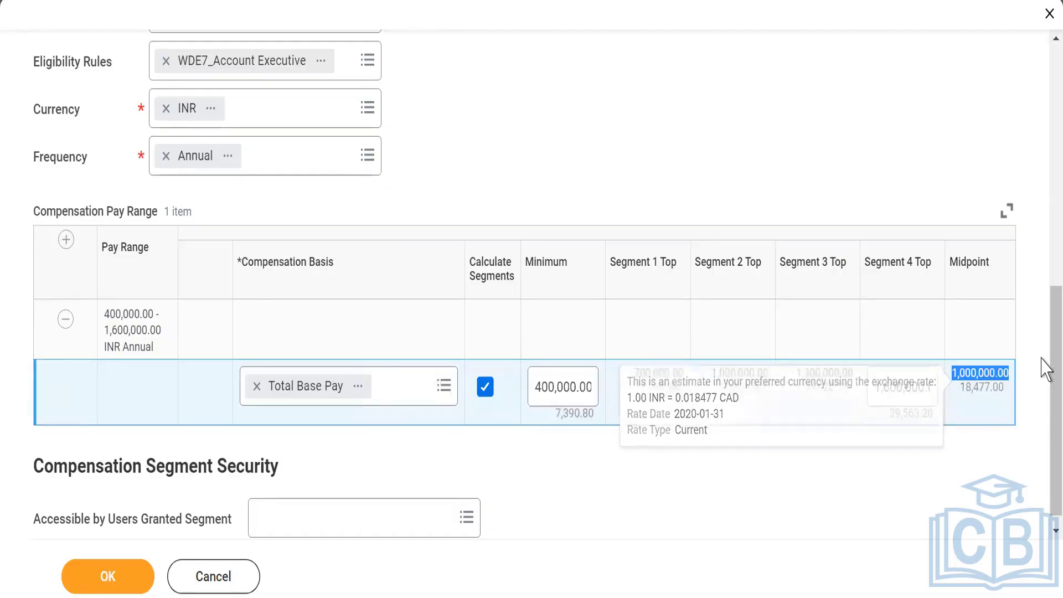
scroll(1043, 355, "up", 1)
scroll(1044, 371, "down", 1)
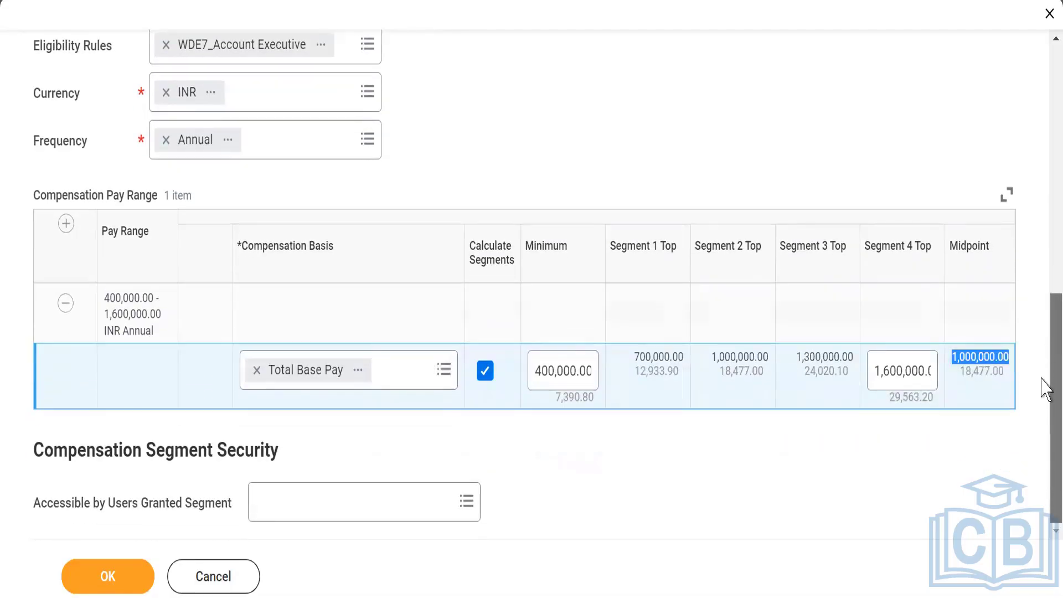
left_click(669, 492)
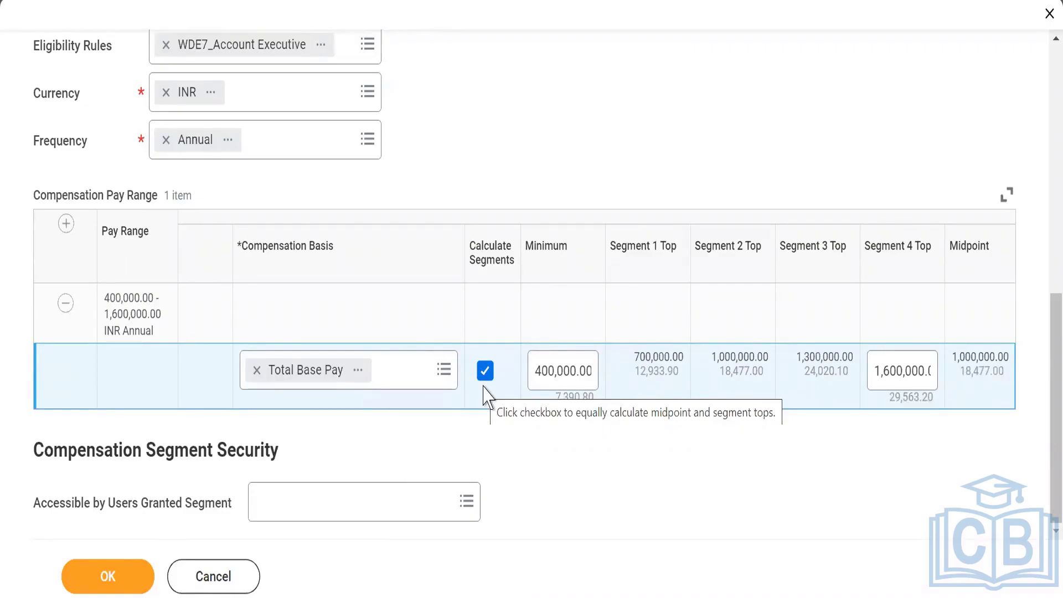
Step: Save the compensation grade and review its details and pay range from Minimum to Segment 4 Top
left_click(117, 581)
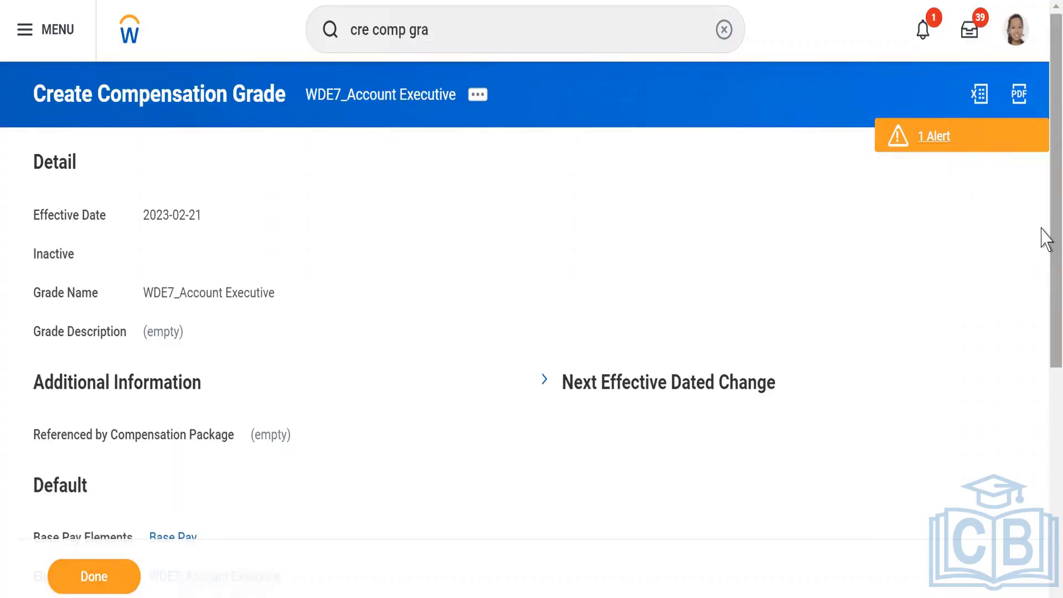
scroll(1041, 232, "down", 5)
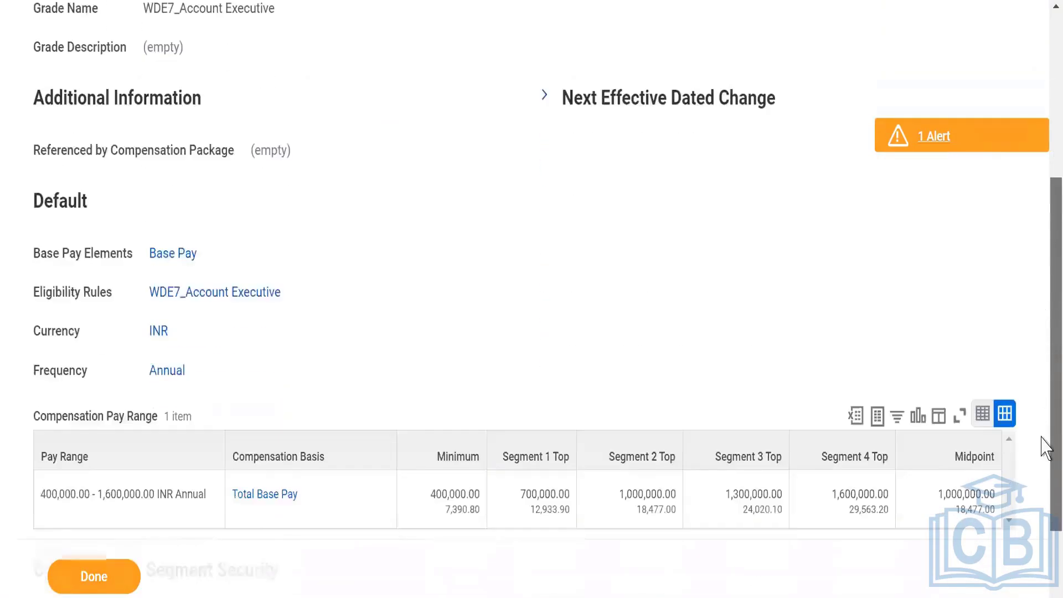
scroll(1041, 439, "down", 2)
scroll(1042, 174, "up", 7)
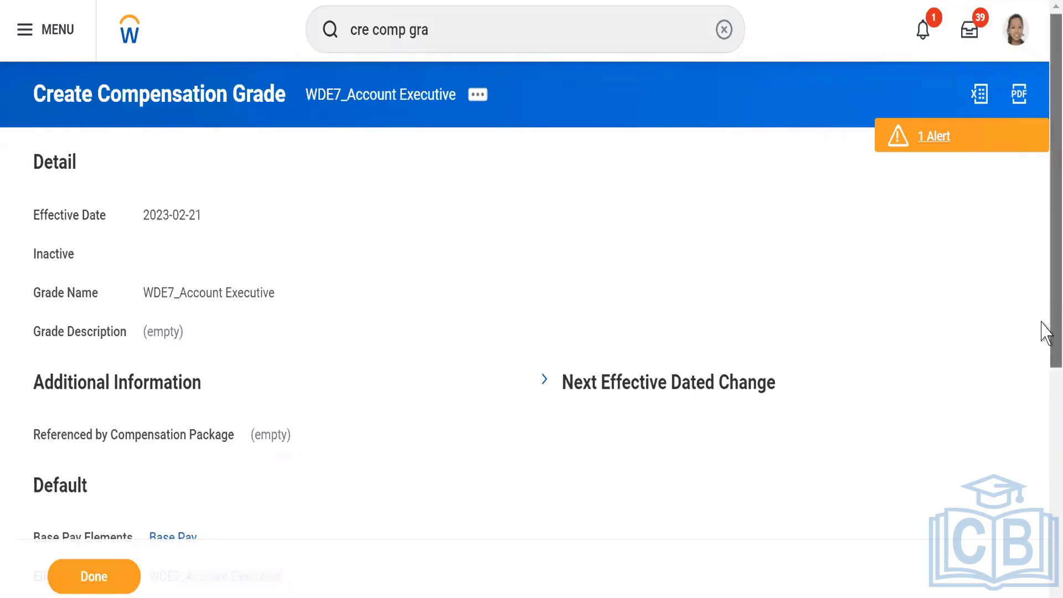
scroll(1045, 332, "down", 7)
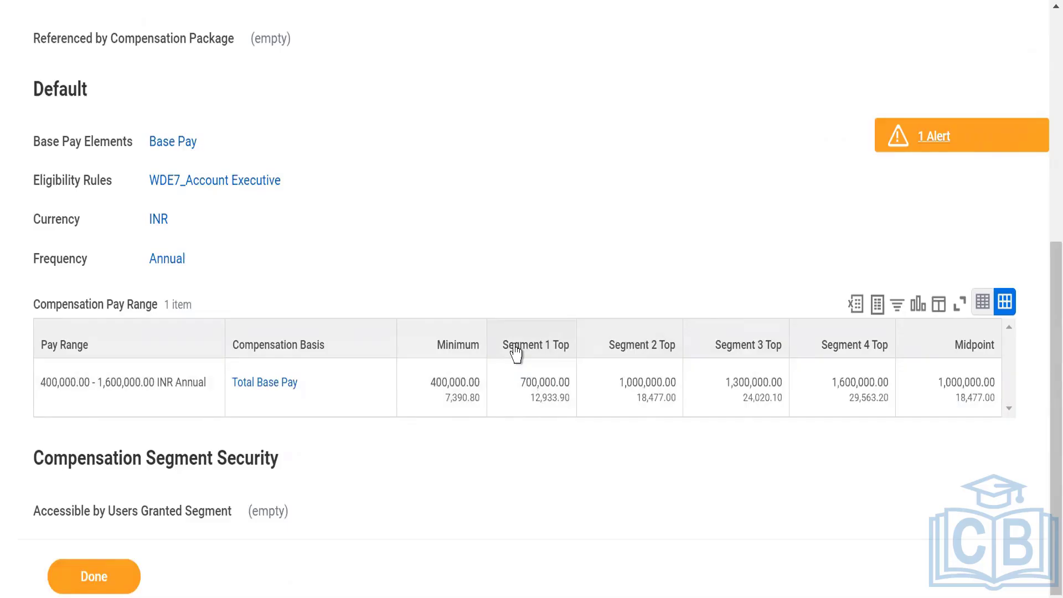
double_click(441, 386)
double_click(854, 385)
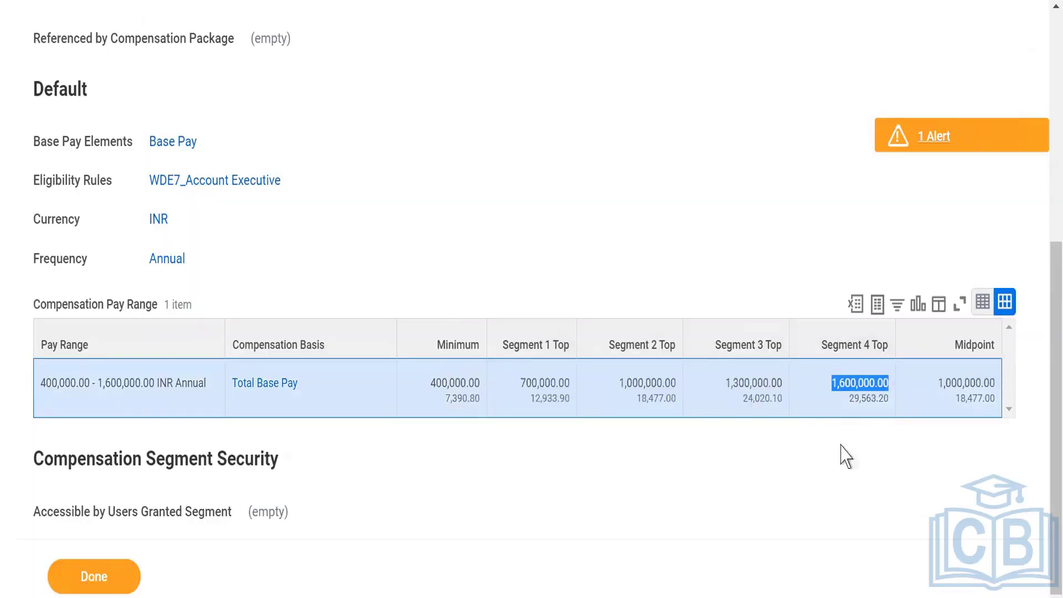
left_click(837, 488)
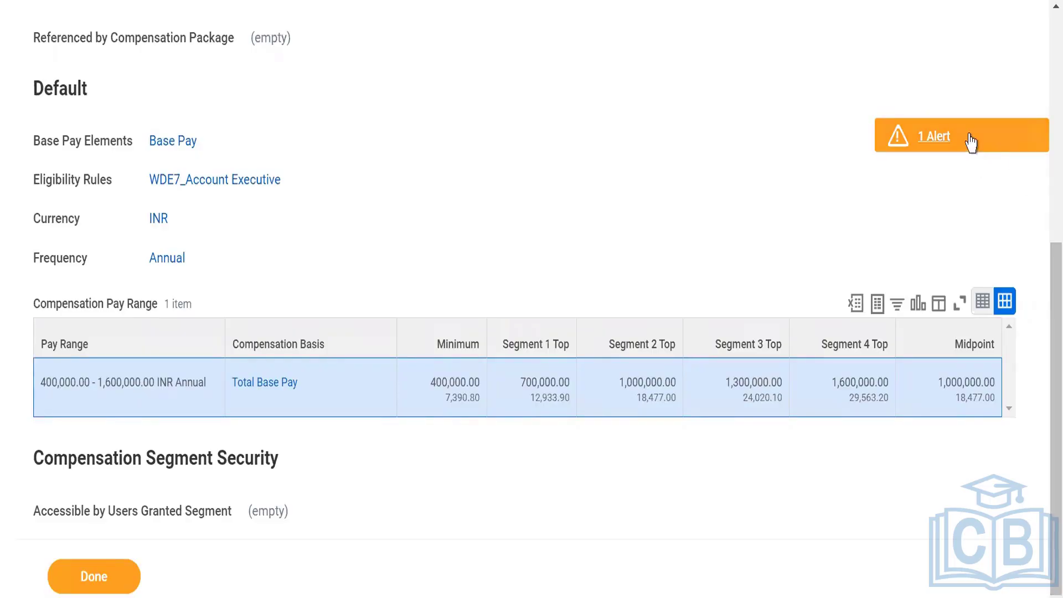
Step: Read the page alert about the new compensation grade and close it
left_click(970, 137)
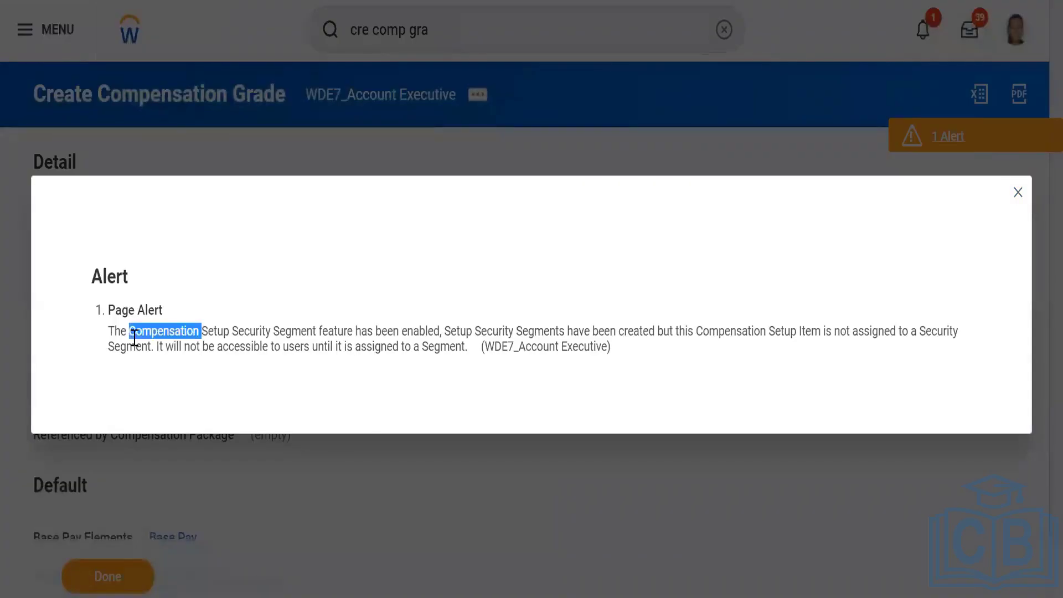
triple_click(134, 336)
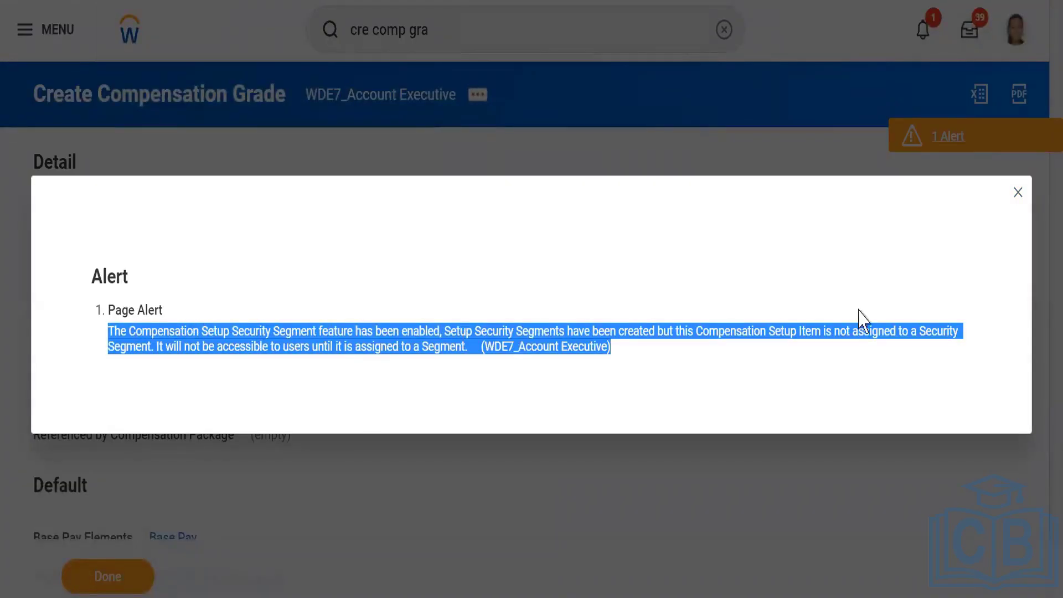
left_click(1019, 193)
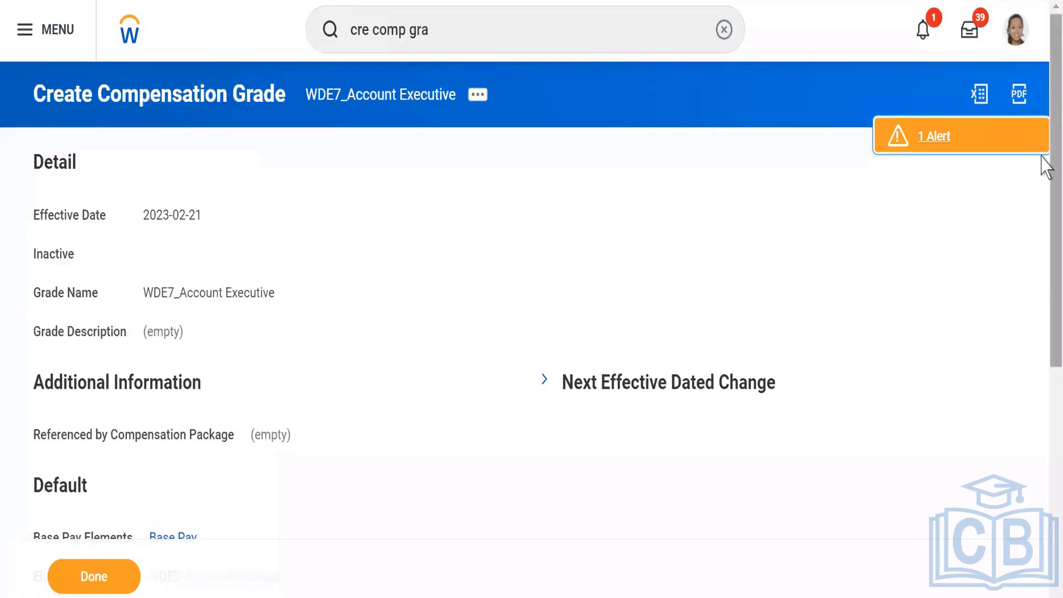
left_click_drag(1041, 156, 1043, 249)
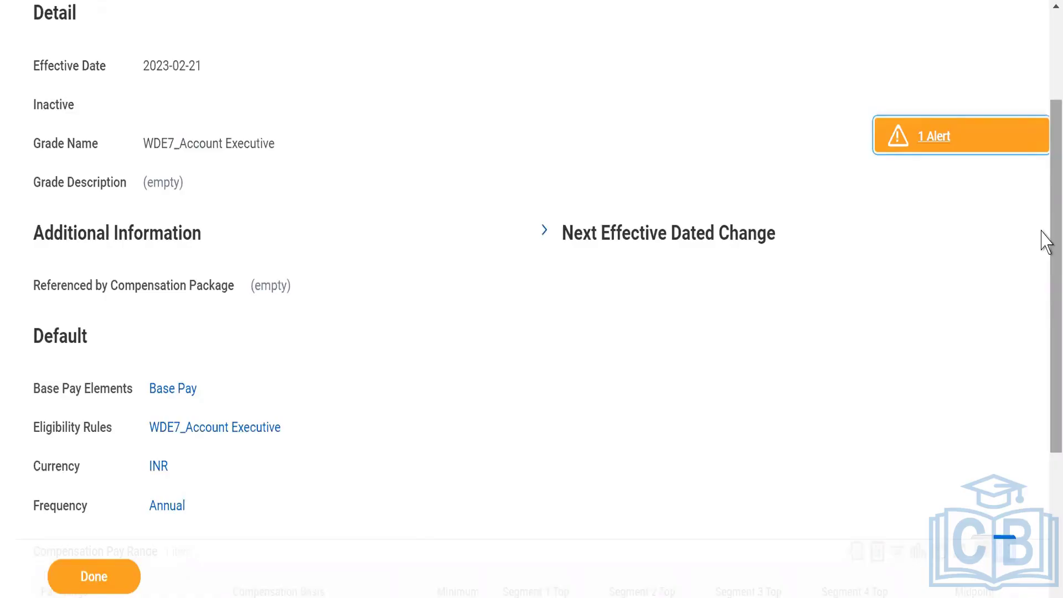
scroll(1044, 338, "down", 4)
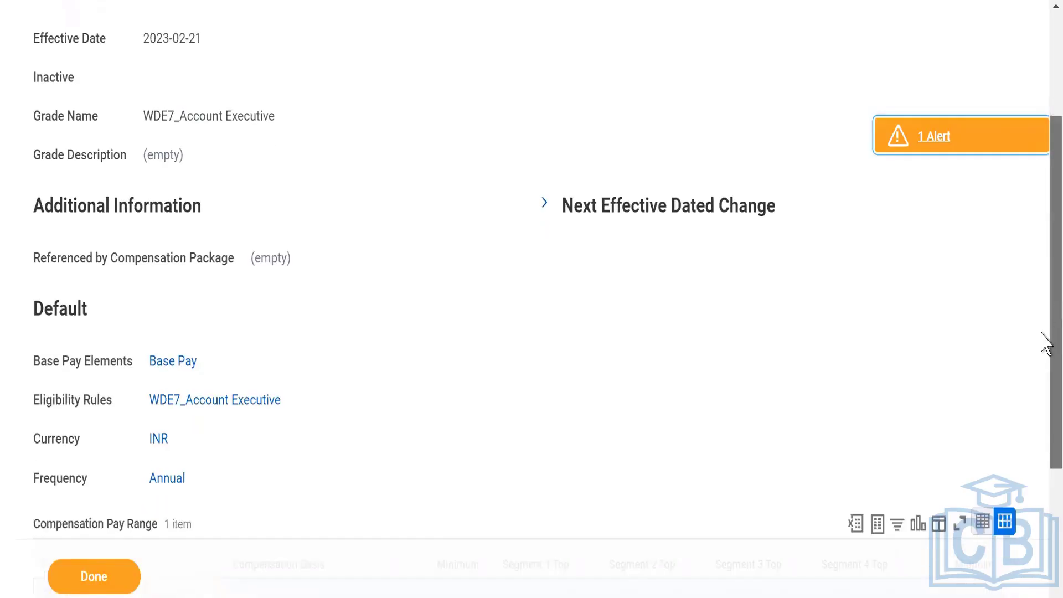
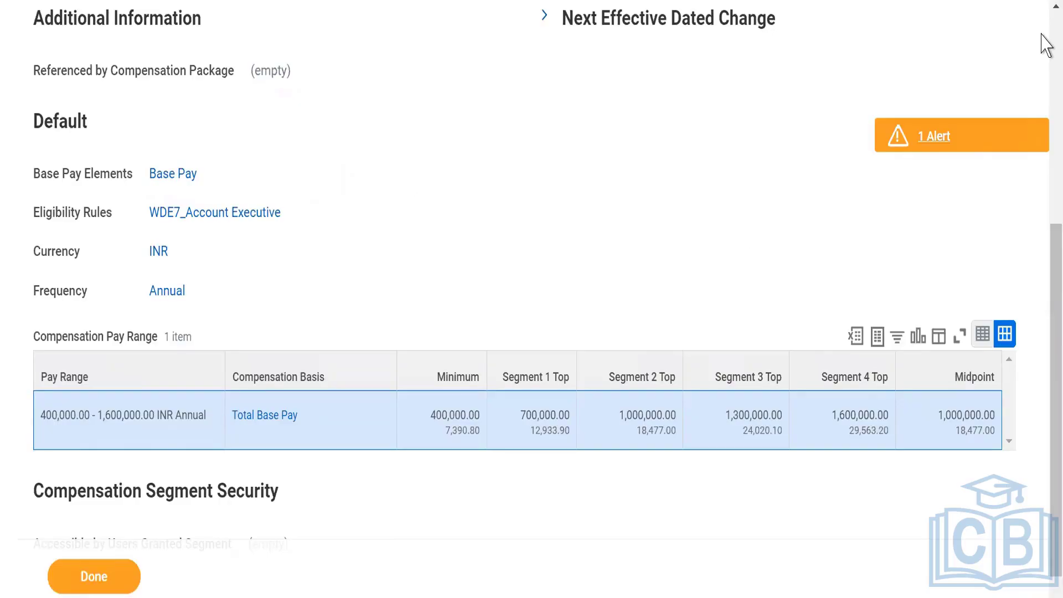
scroll(1042, 34, "up", 5)
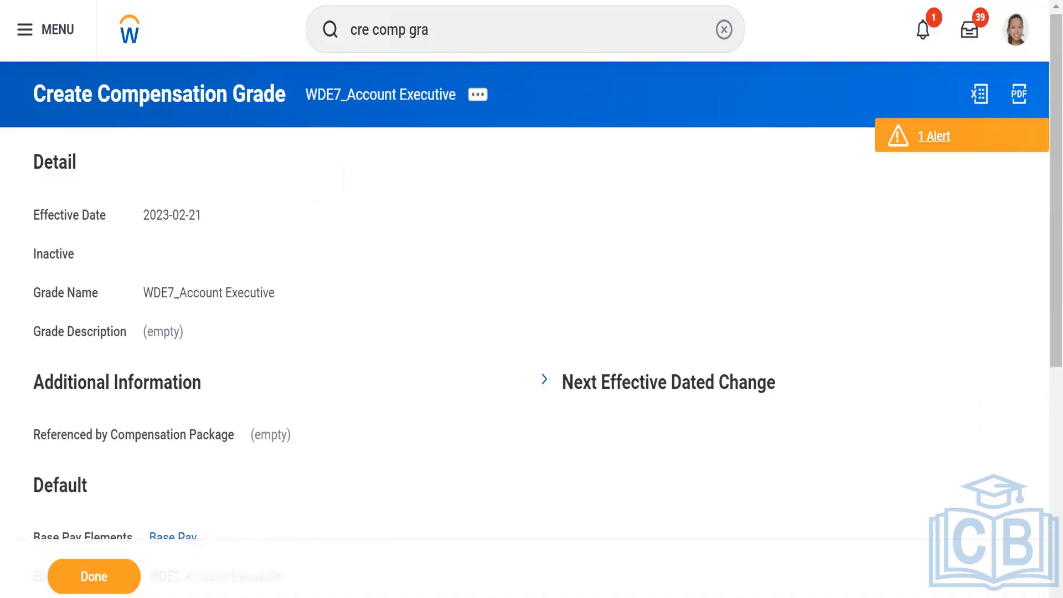
scroll(532, 299, "down", 7)
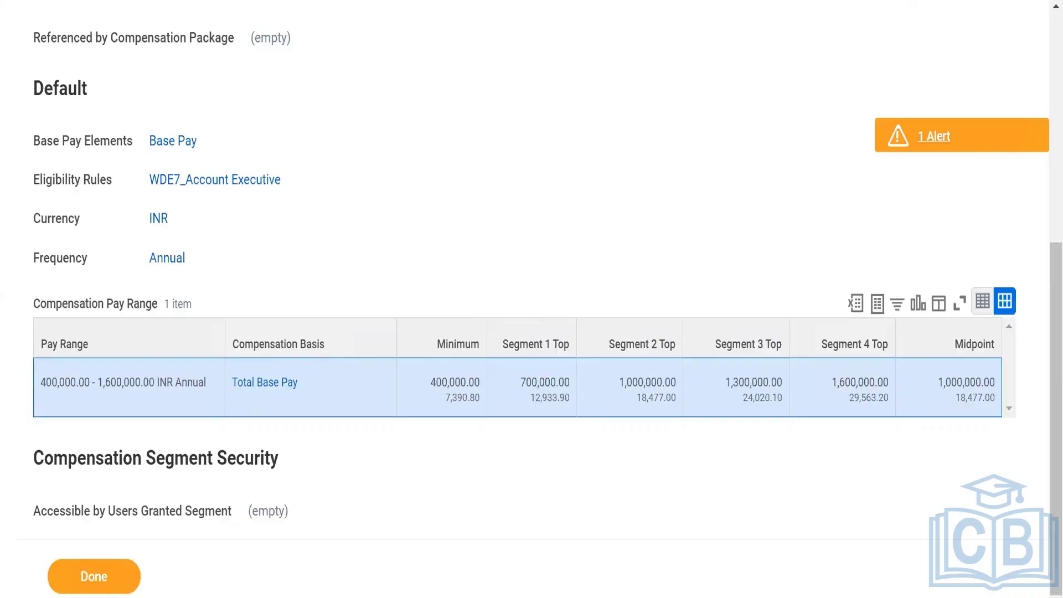
Step: Switch to the text notes and highlight the Eligibility Criteria item in the Compensation list
key("alt+Tab")
left_click(388, 201)
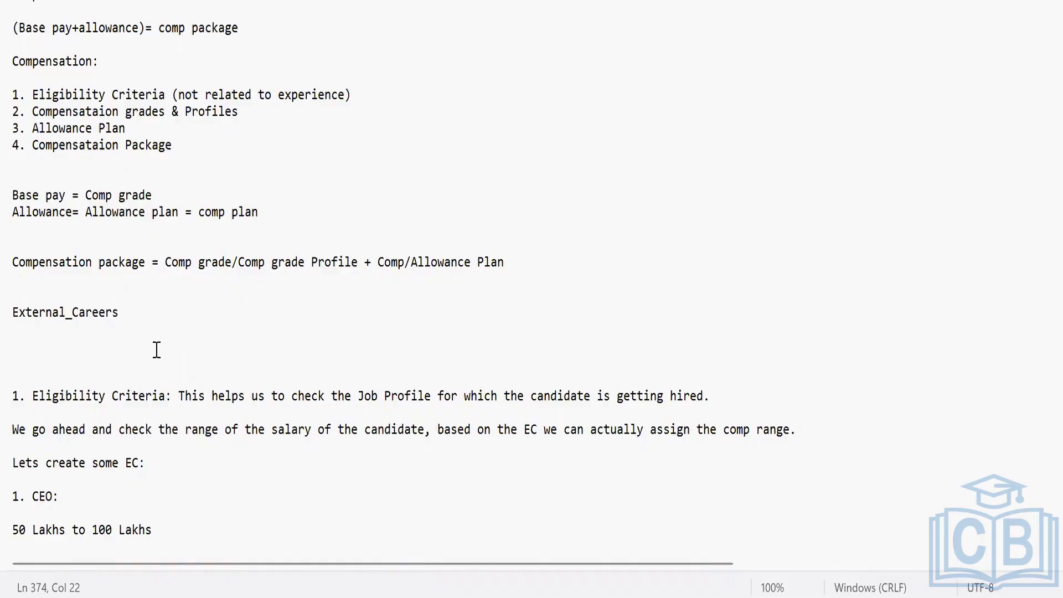
left_click(32, 95)
left_click_drag(177, 83, 371, 92)
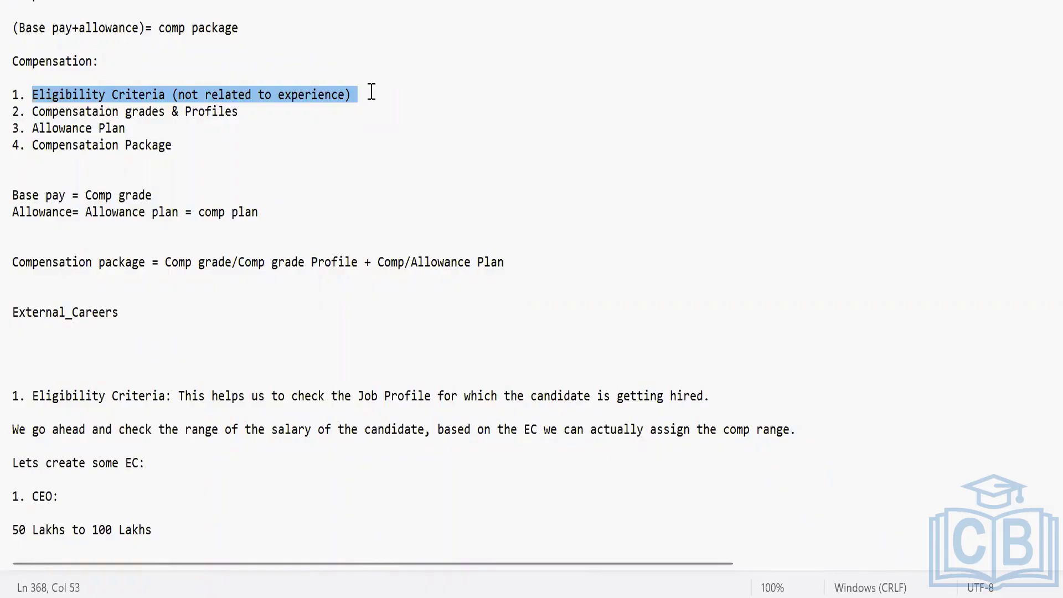
left_click(224, 364)
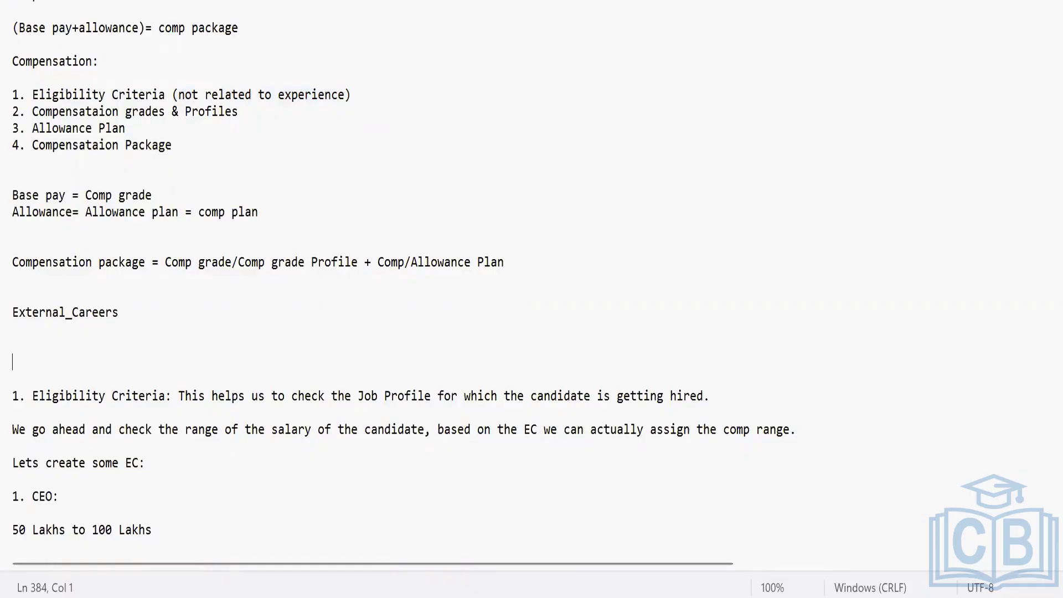
Step: Switch back to Workday, inspect the rule conditions of the WDE7_Account Executive eligibility rule in a separate tab, and return to the grade
left_click(709, 590)
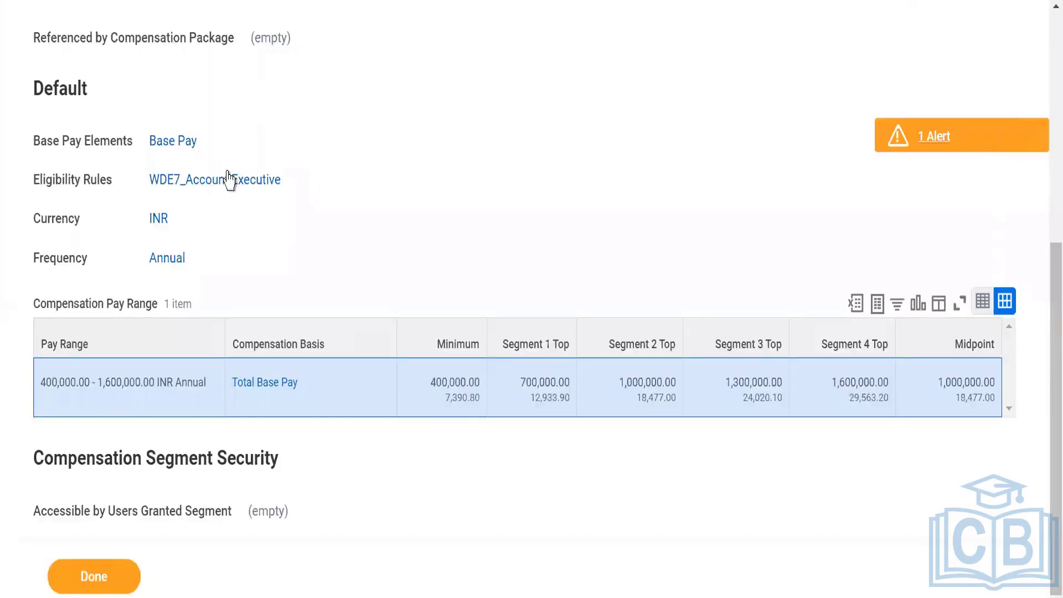
right_click(201, 188)
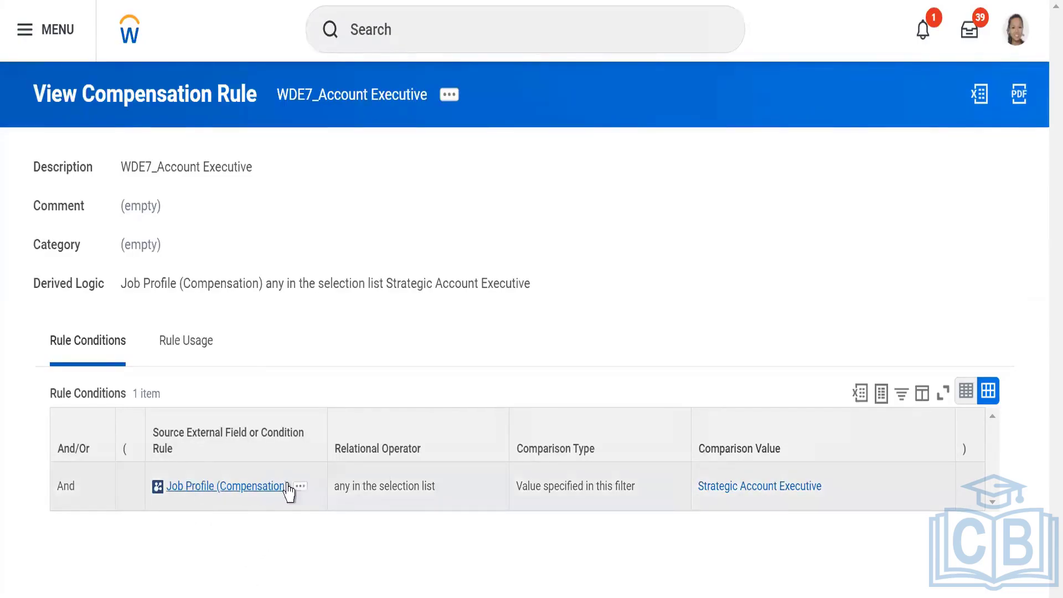
left_click_drag(340, 486, 448, 493)
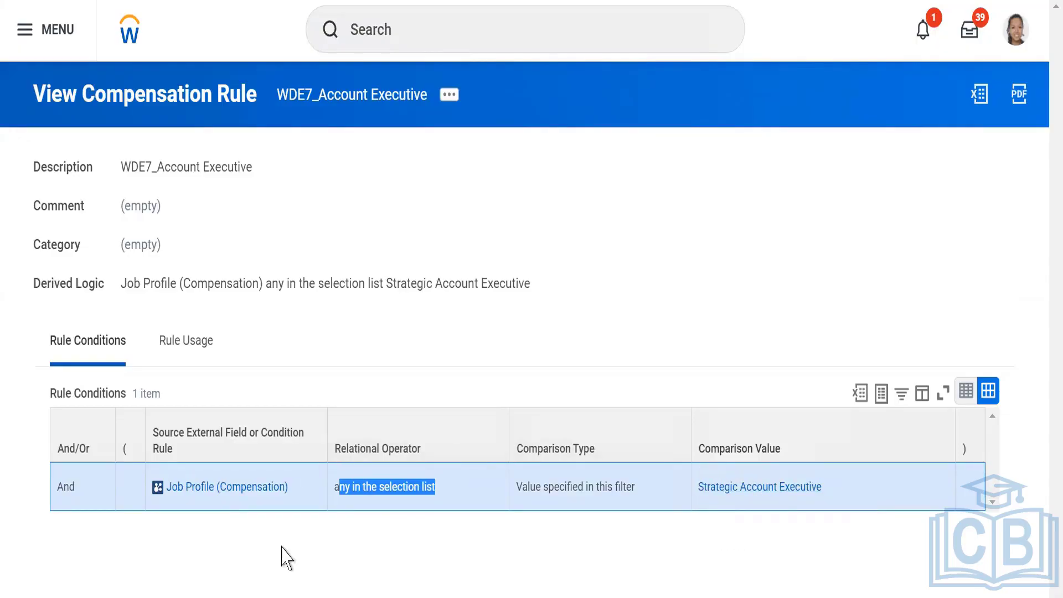
key("ctrl+shift+Tab")
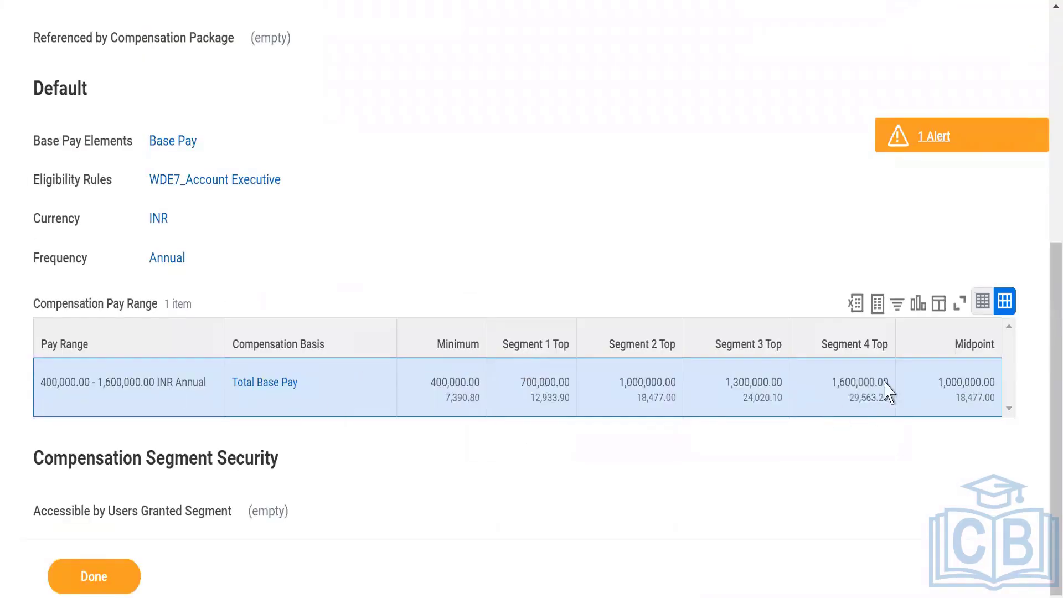
Step: View the WDE7_Account Executive compensation grade and examine the rule usage of its eligibility rule
mouse_move(447, 411)
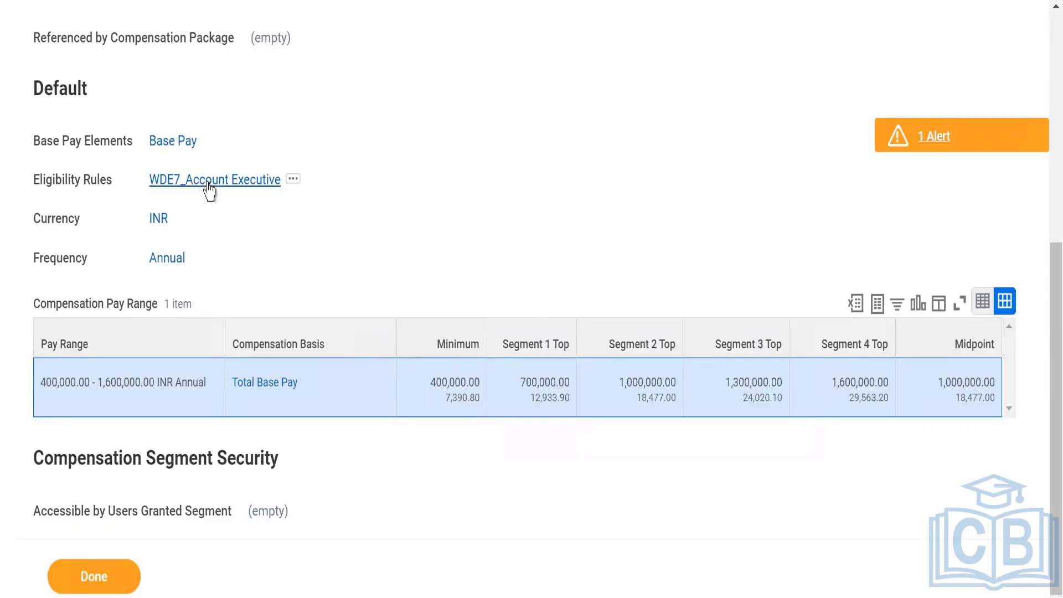
left_click(1052, 52)
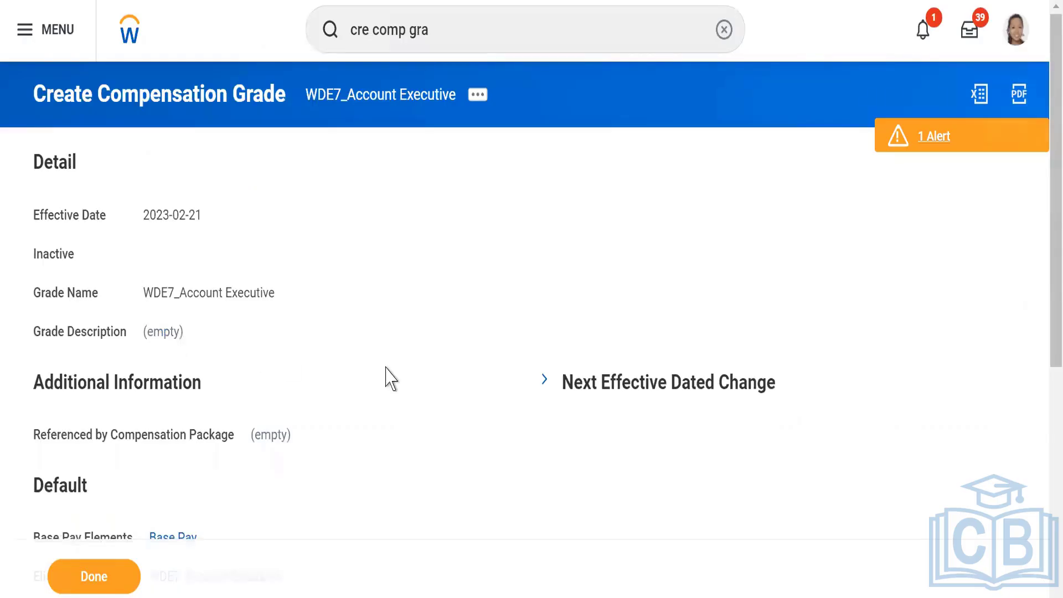
left_click(352, 98)
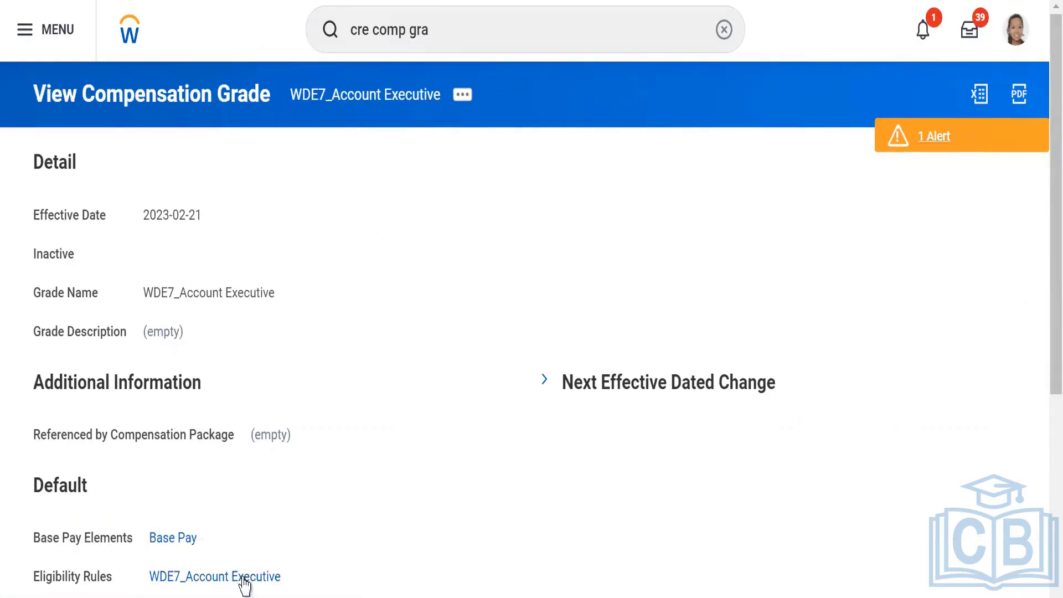
left_click(205, 578)
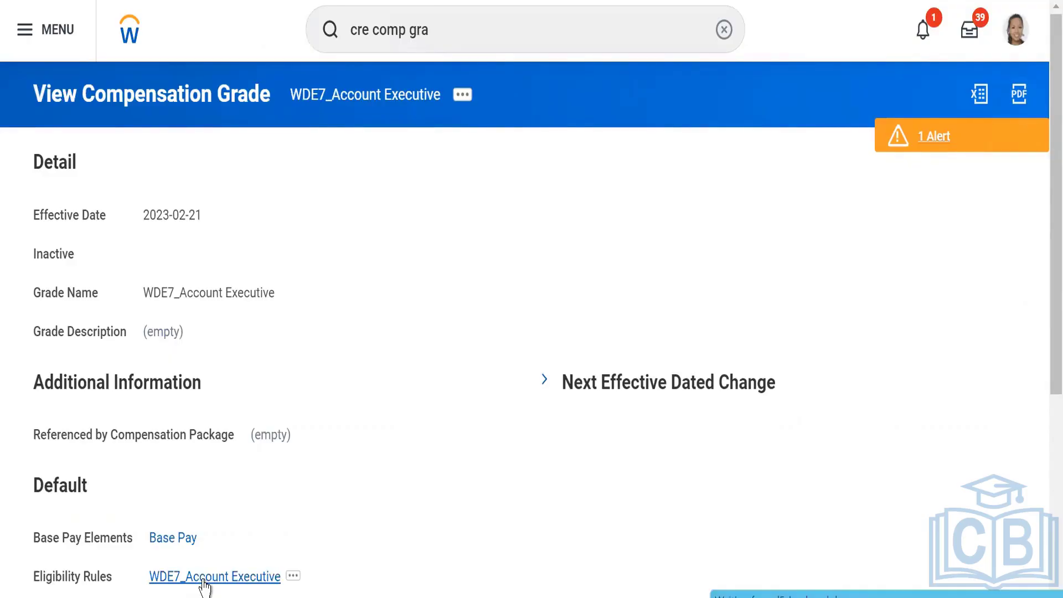
left_click(190, 340)
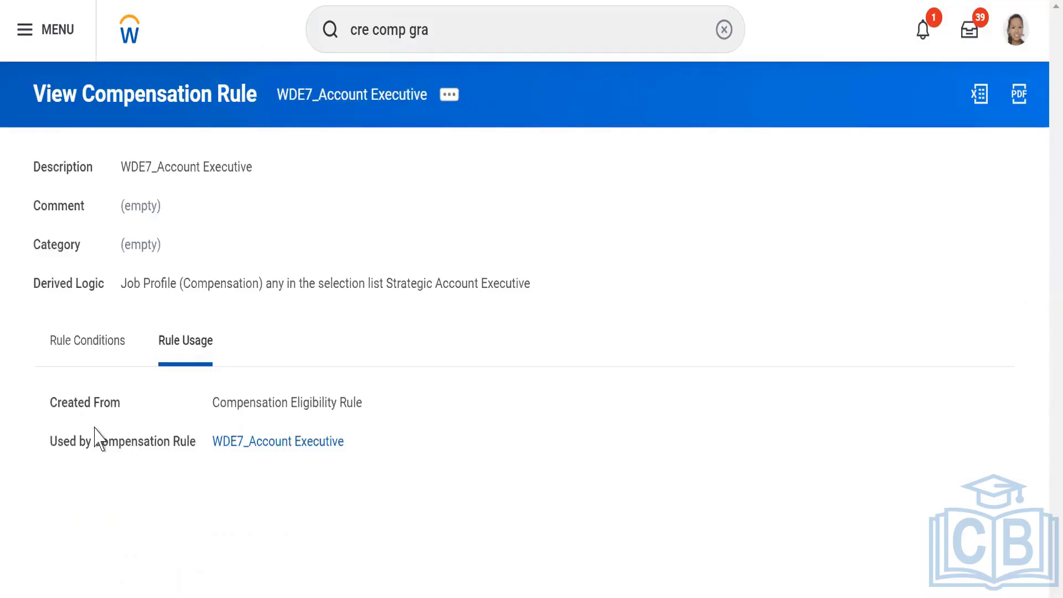
Step: View the component assignments of the WDE7_Account Executive compensation rule and follow its assigned compensation grade
left_click(260, 447)
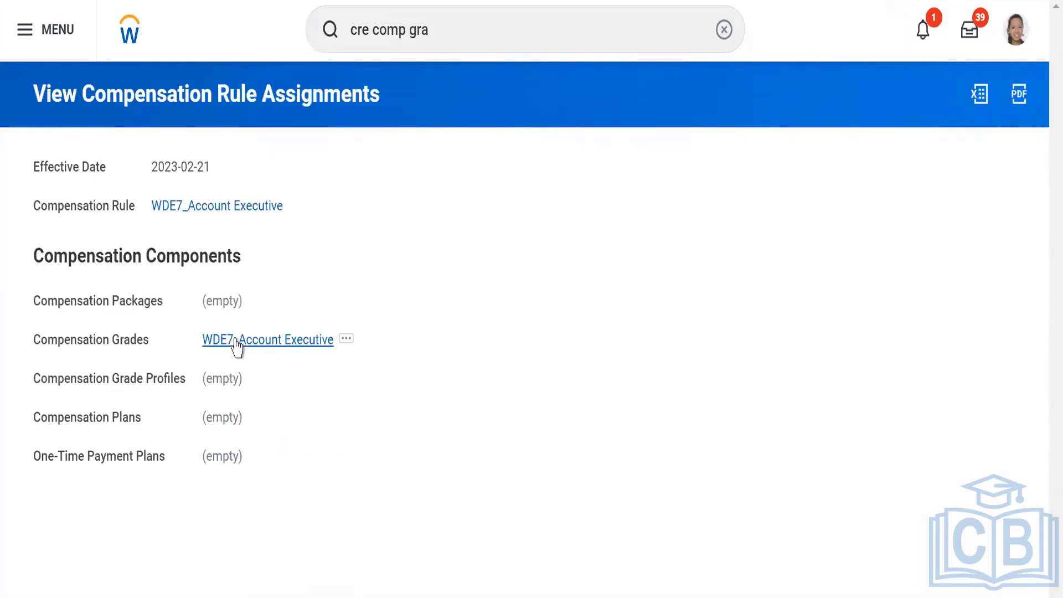
left_click(235, 339)
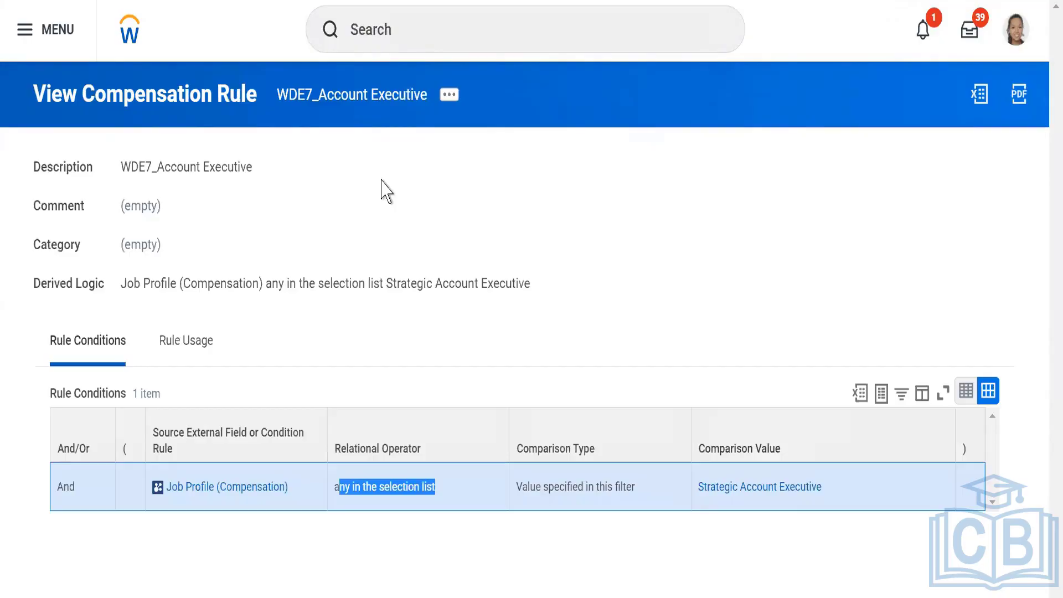
left_click(381, 180)
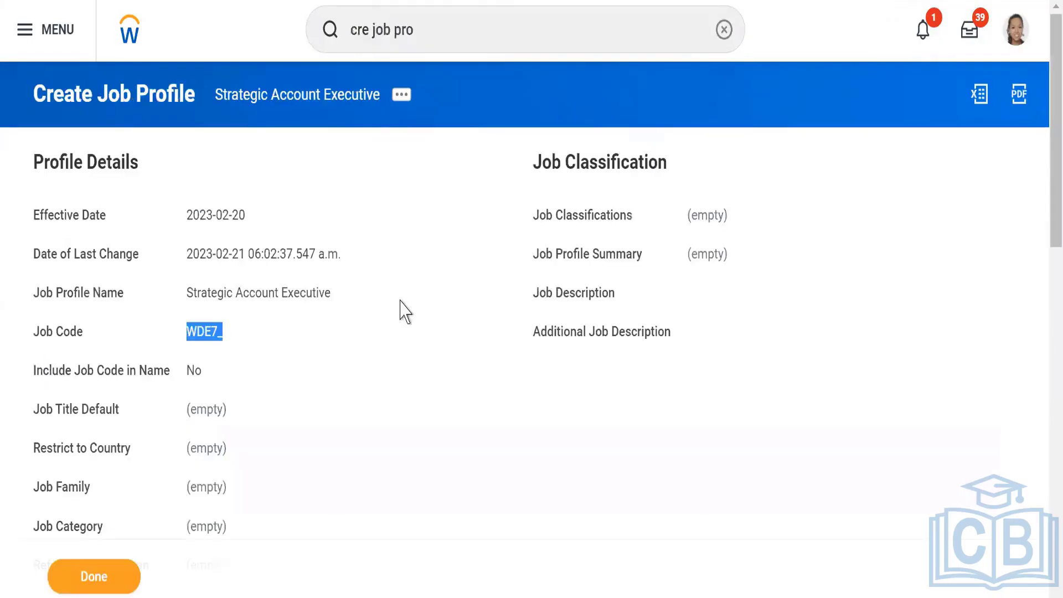
Step: Open the Strategic Account Executive job profile for editing with the effective date 2023-02-20
left_click(399, 308)
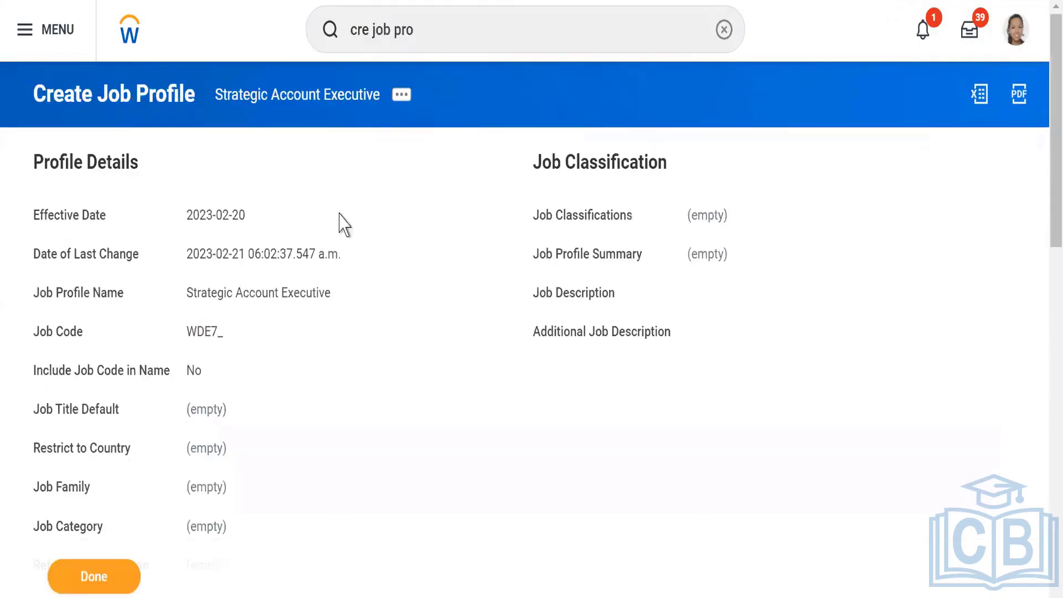
left_click(401, 95)
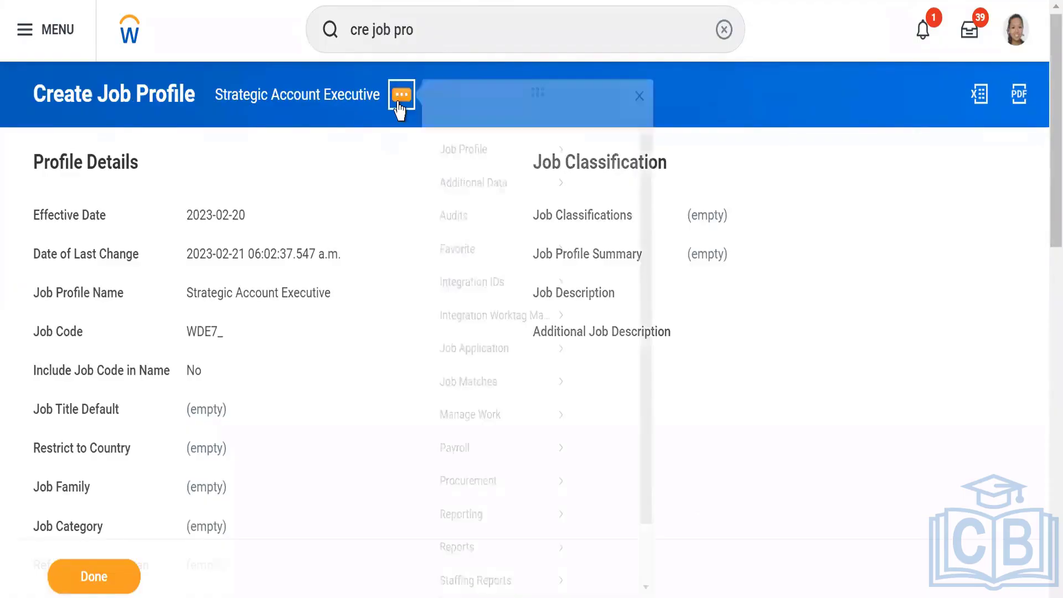
mouse_move(479, 183)
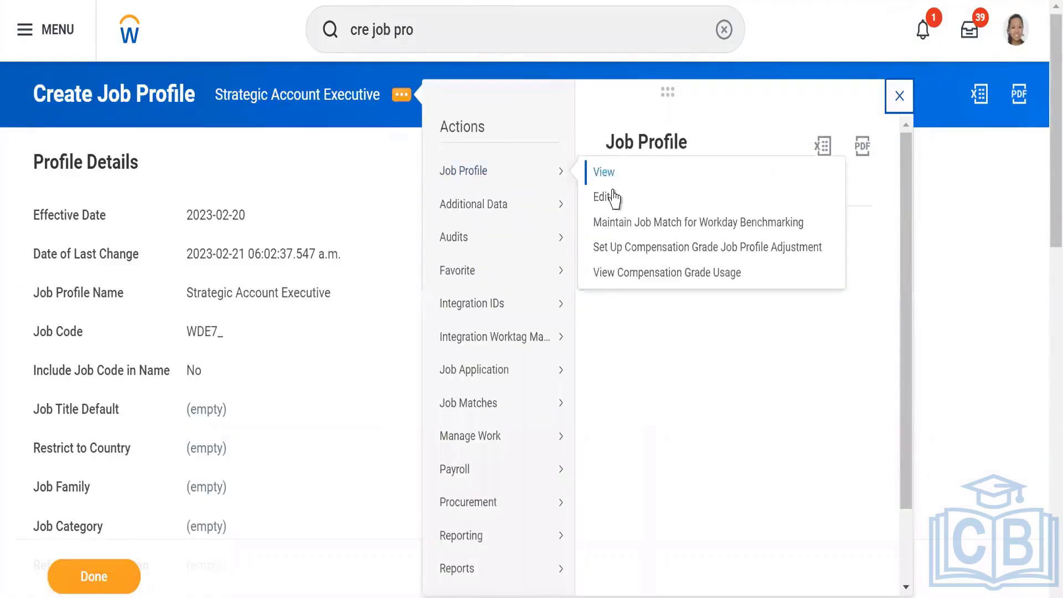
left_click(609, 201)
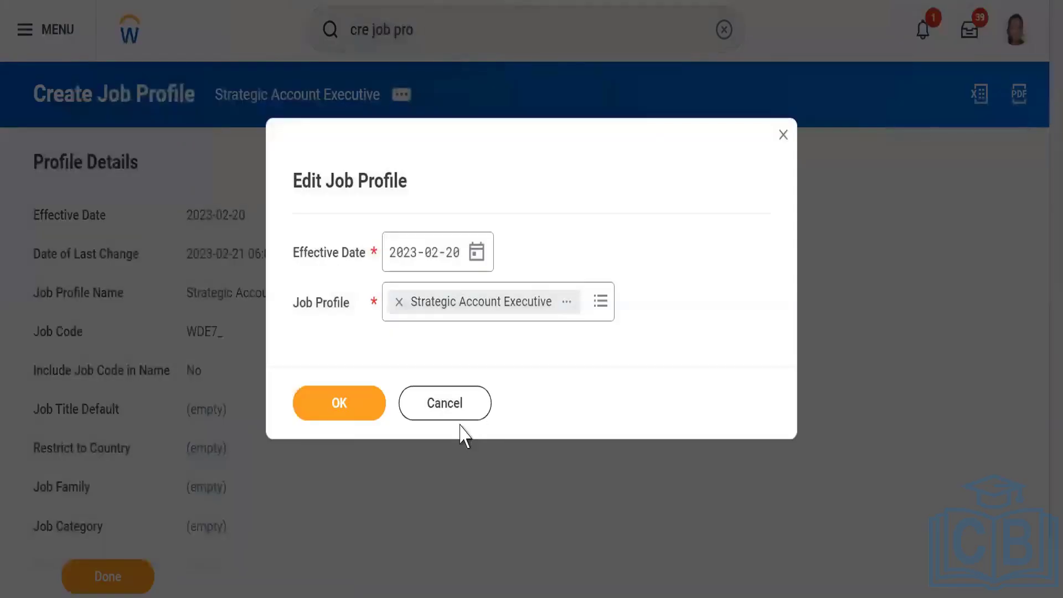
left_click(326, 416)
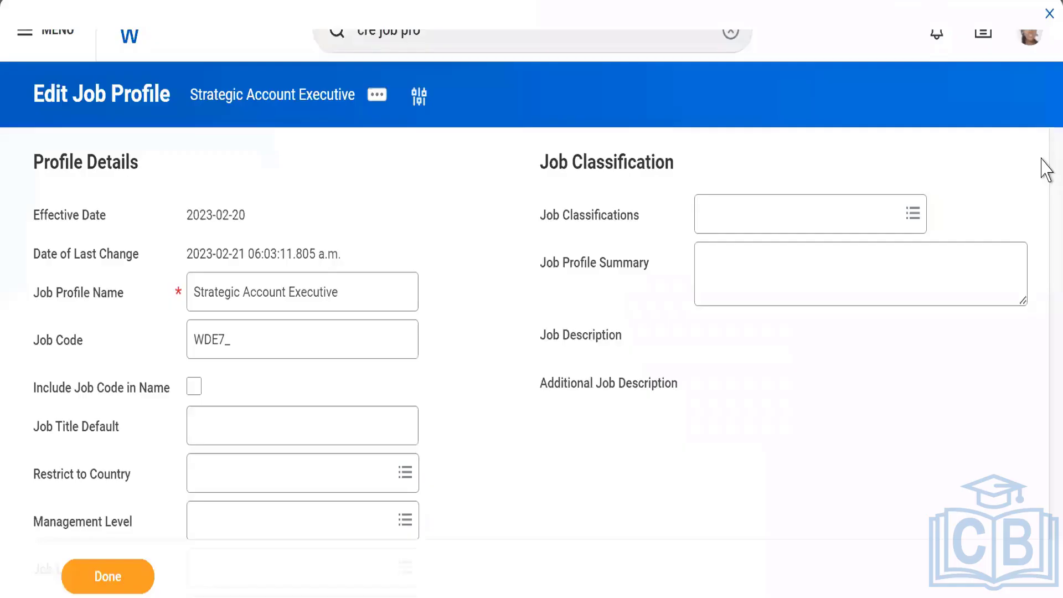
scroll(1044, 191, "down", 20)
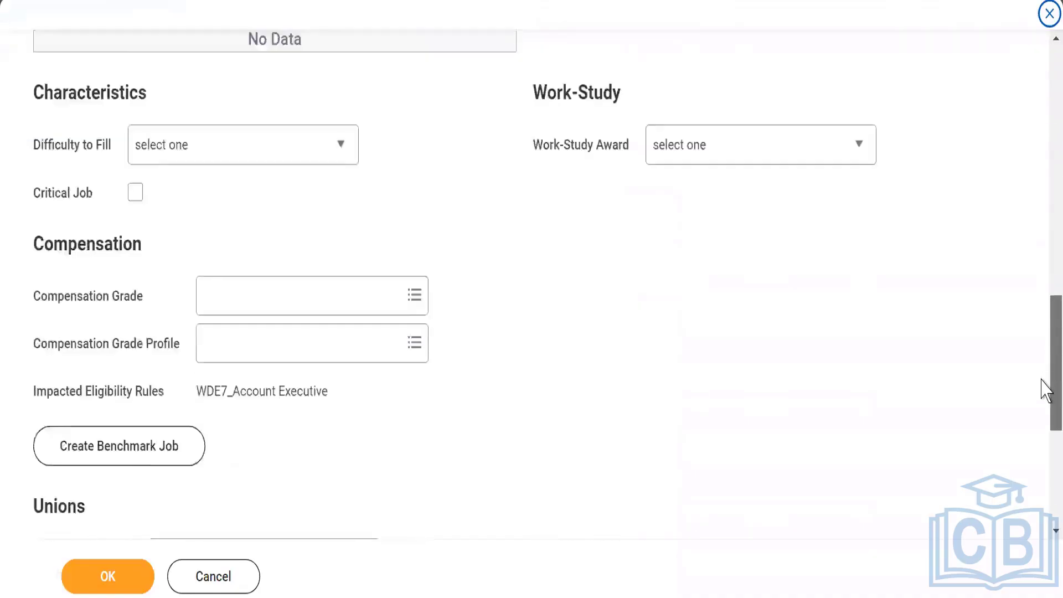
scroll(1044, 354, "up", 8)
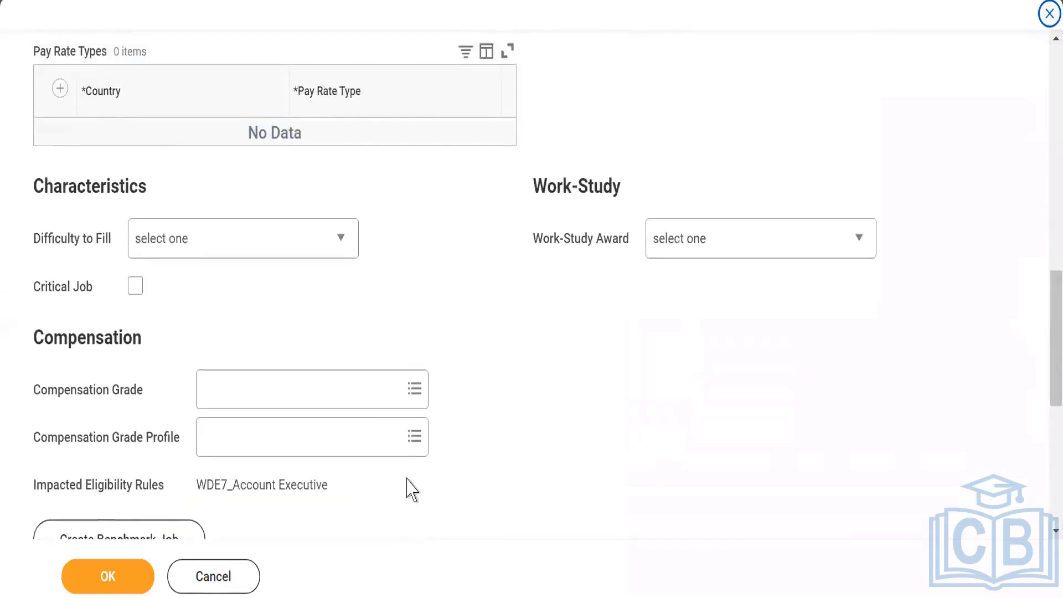
Step: Try to assign the job profile's Compensation Grade by searching for "WDE7_", and remove the selected entry
left_click(271, 399)
type("WDE7_")
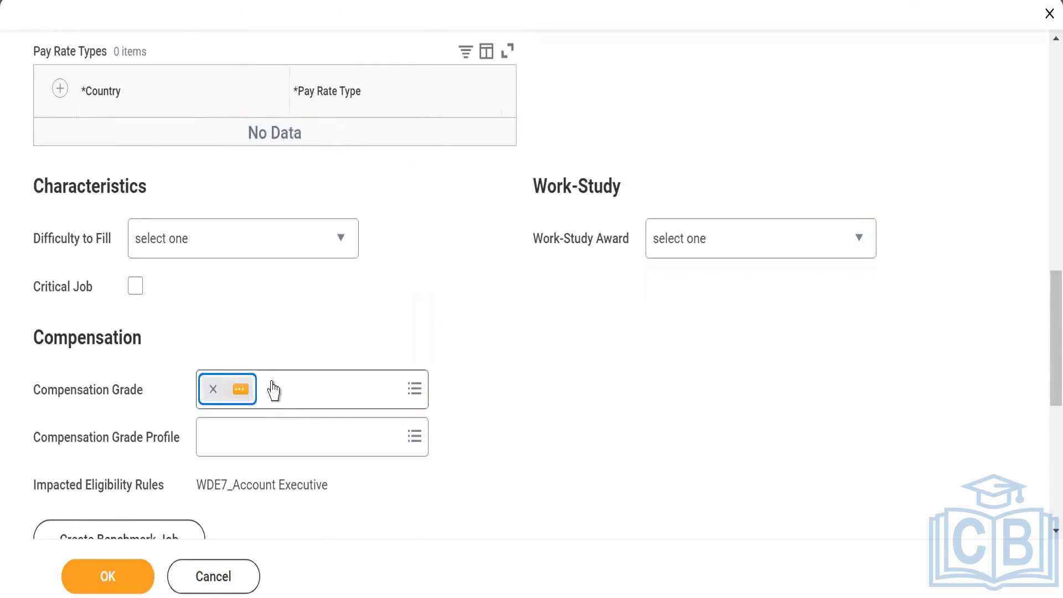
left_click(266, 388)
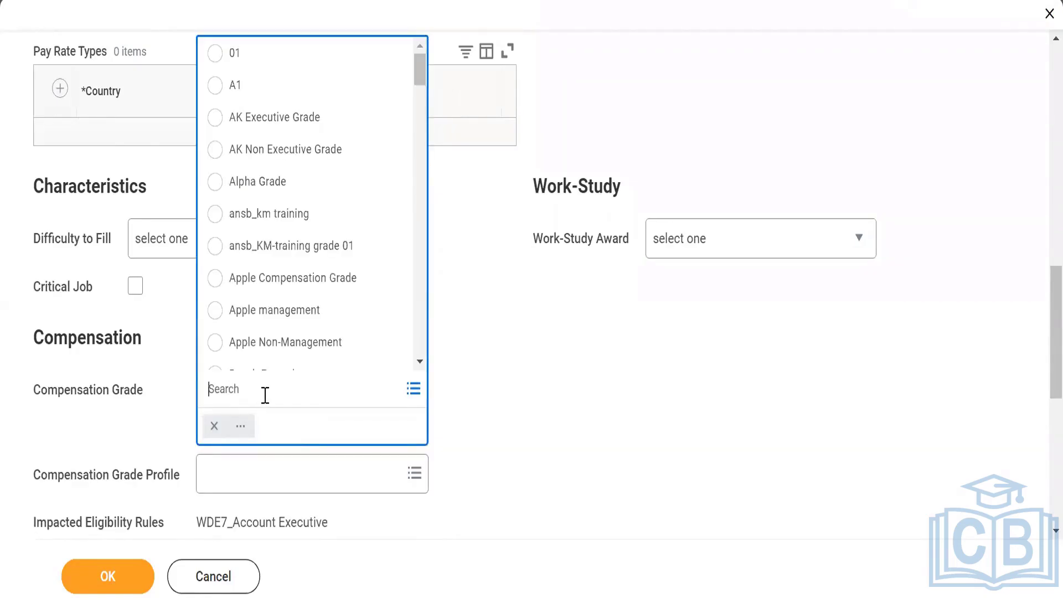
type("WDE&")
key("BackSpace")
type("7_")
key("Return")
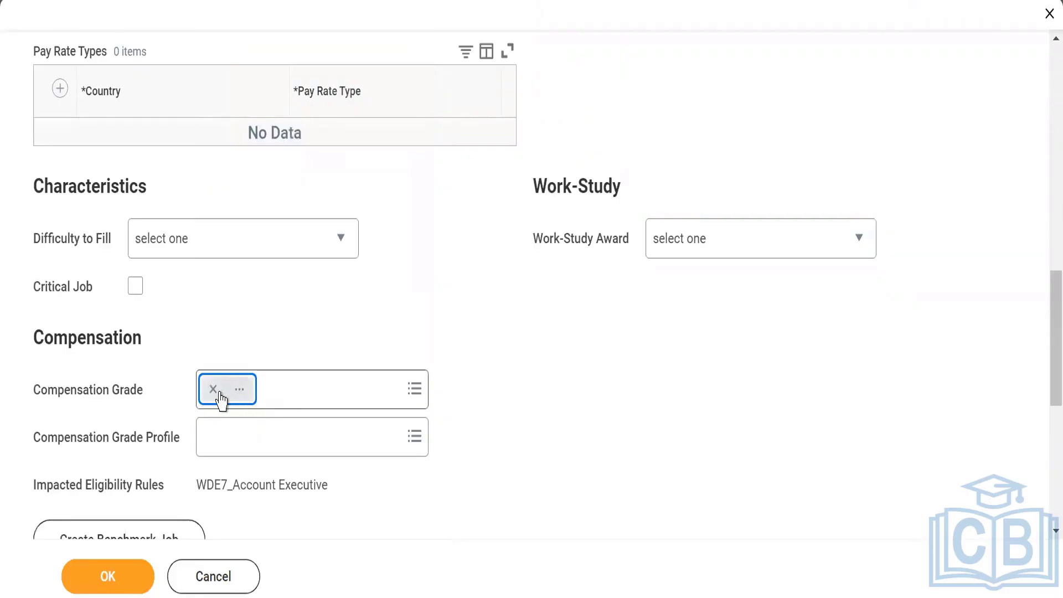
left_click(214, 389)
left_click(270, 389)
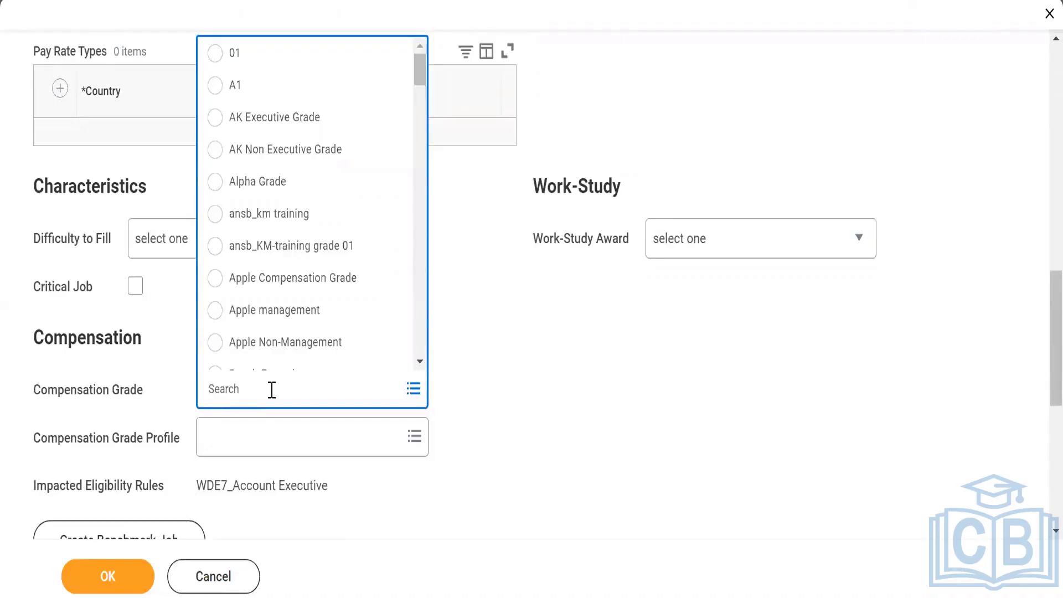
type("WDE7")
key("BackSpace")
key("BackSpace")
key("BackSpace")
key("BackSpace")
left_click(554, 484)
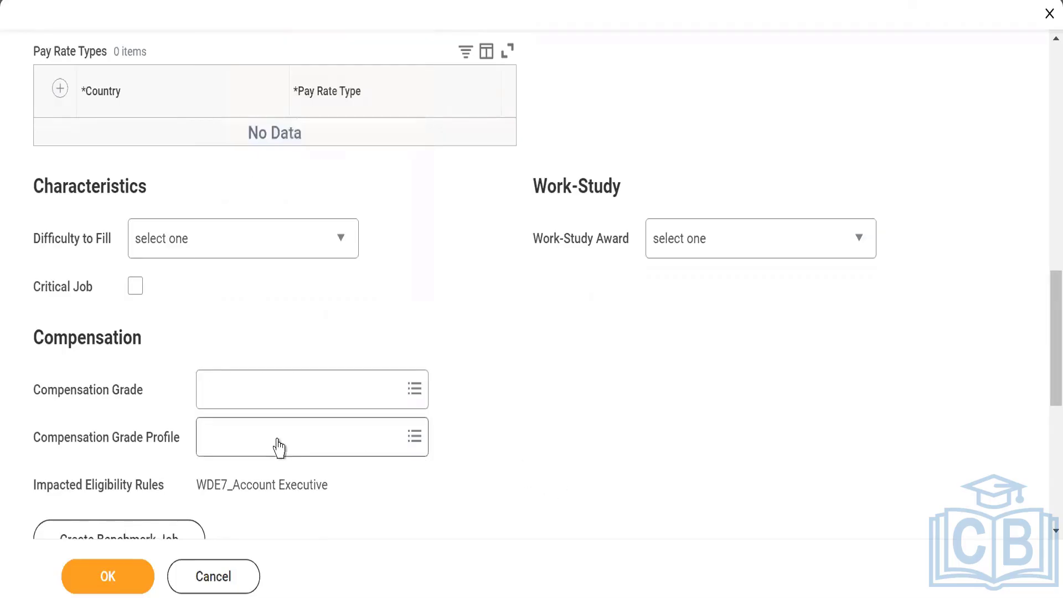
Step: Assign the Compensation Grade found by searching for "WDE7" to the job profile and save the edit
left_click(223, 389)
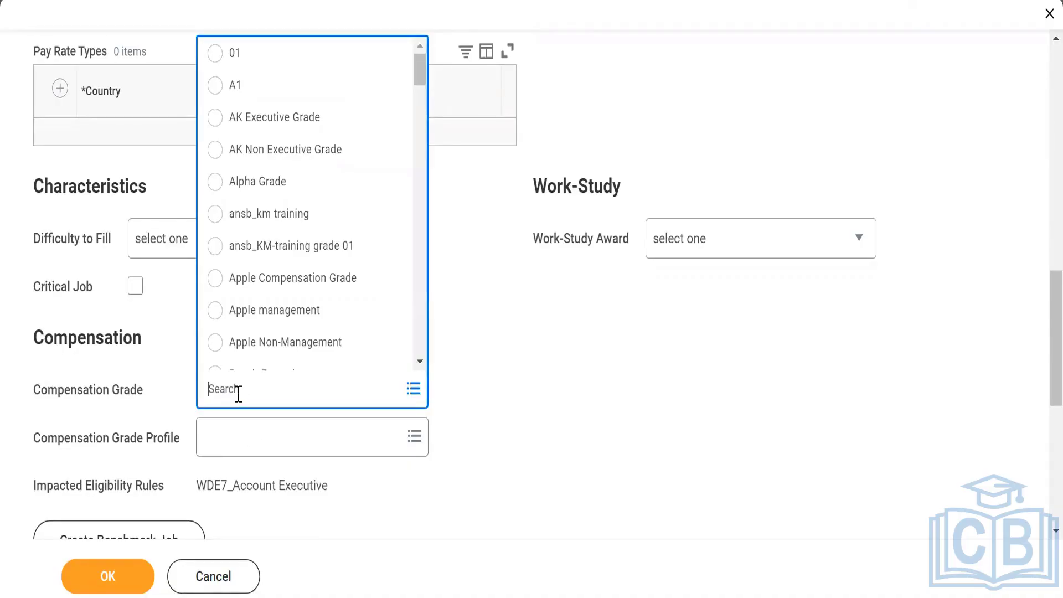
type("WDE7")
key("Return")
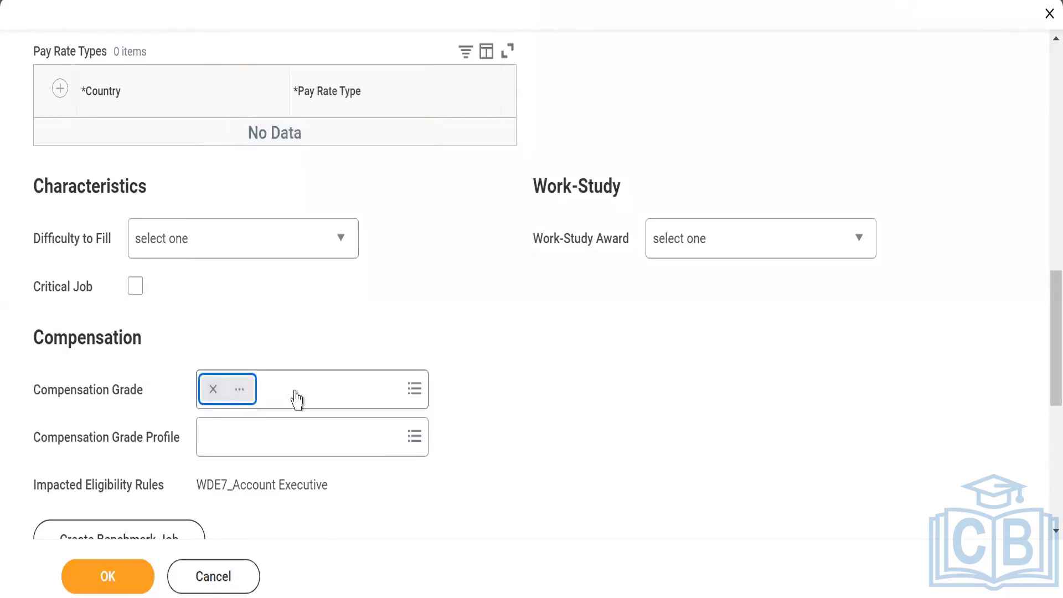
left_click(104, 582)
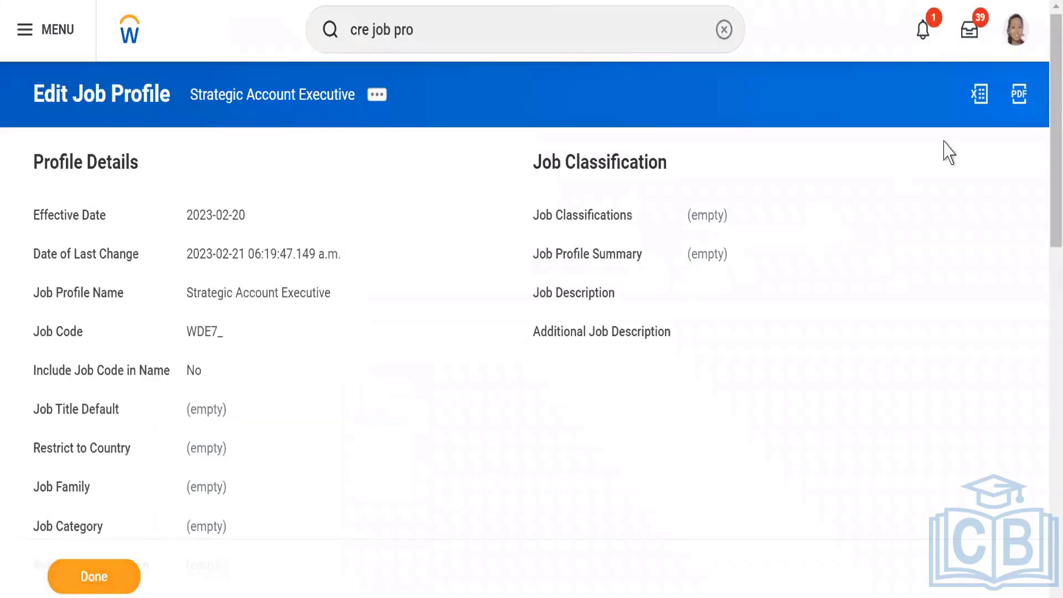
Step: Check the Compensation Grade entry in the Compensation section of the saved job profile
left_click_drag(1046, 207, 1046, 408)
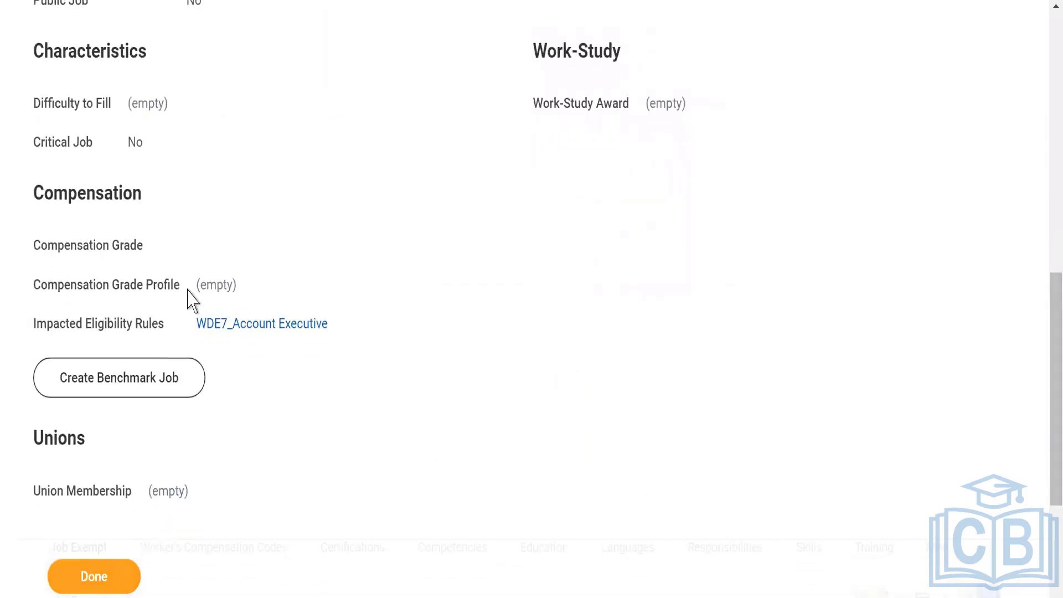
triple_click(161, 241)
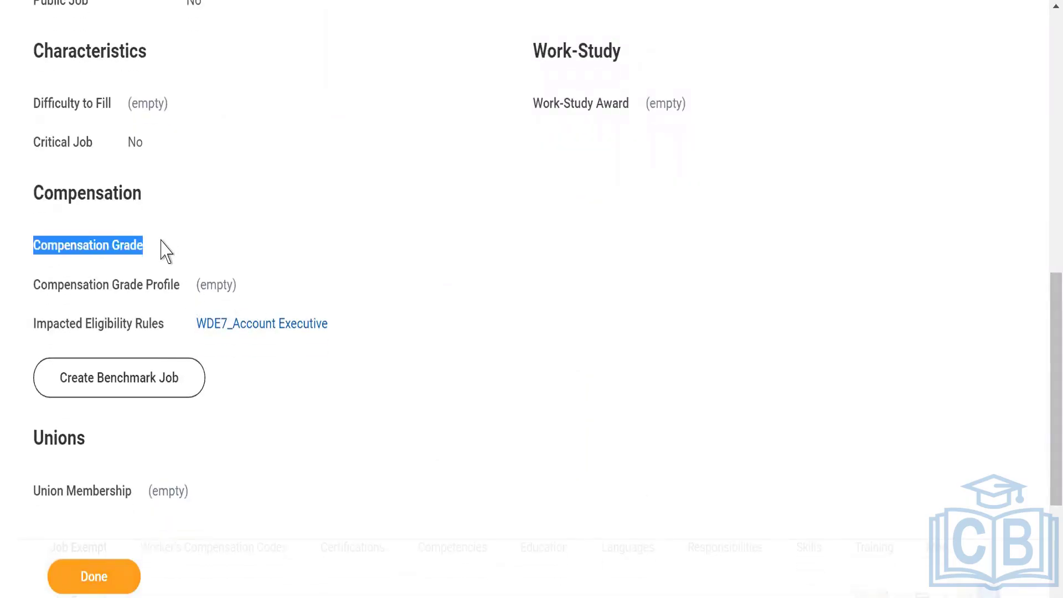
left_click(161, 241)
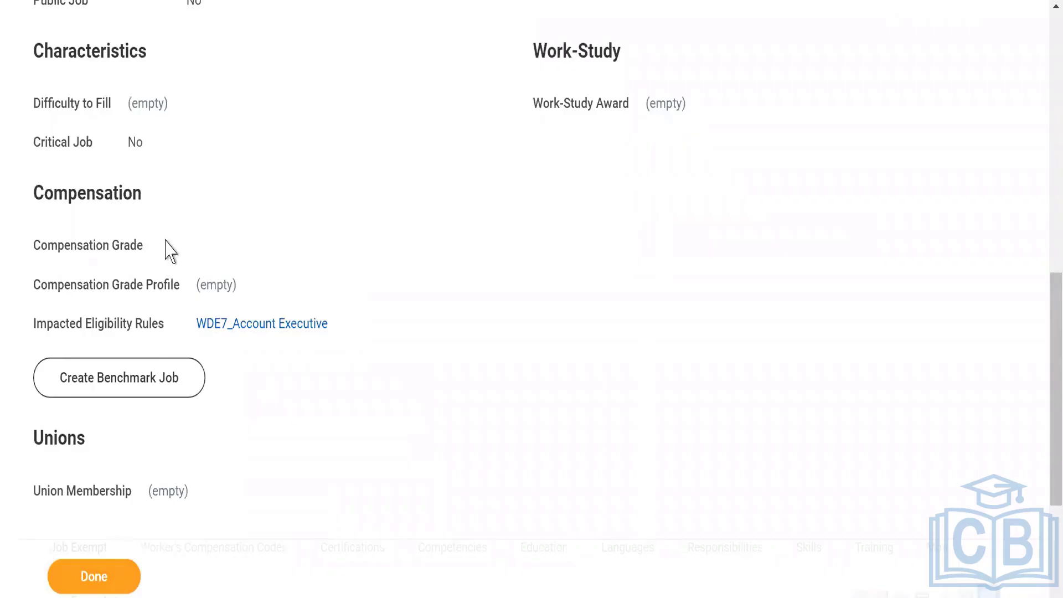
Step: Inspect the impacted eligibility rule WDE7_Account Executive and the details of its Job Profile (Compensation) field
left_click(243, 322)
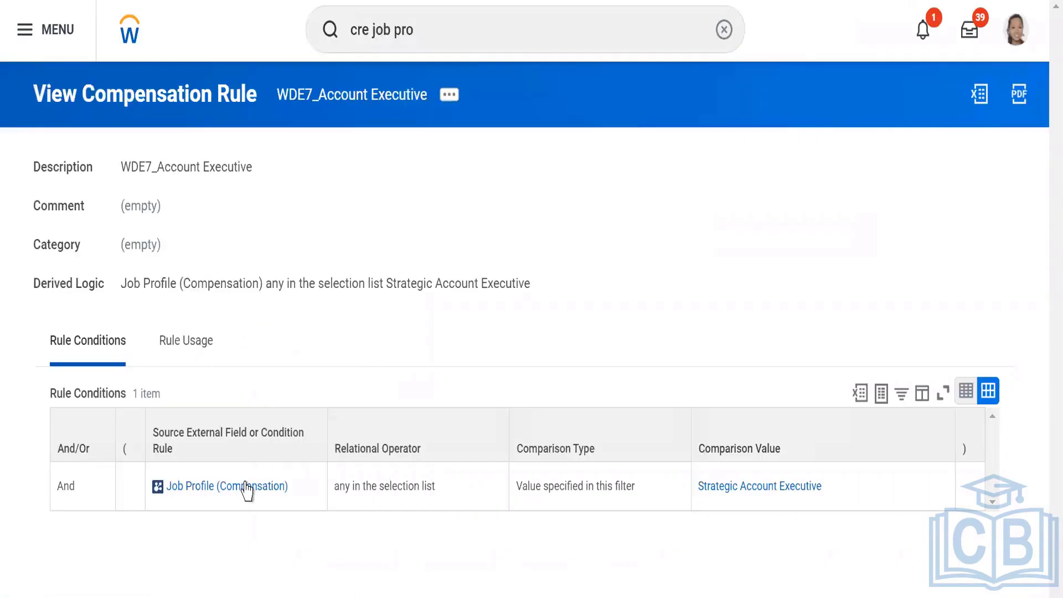
left_click(208, 495)
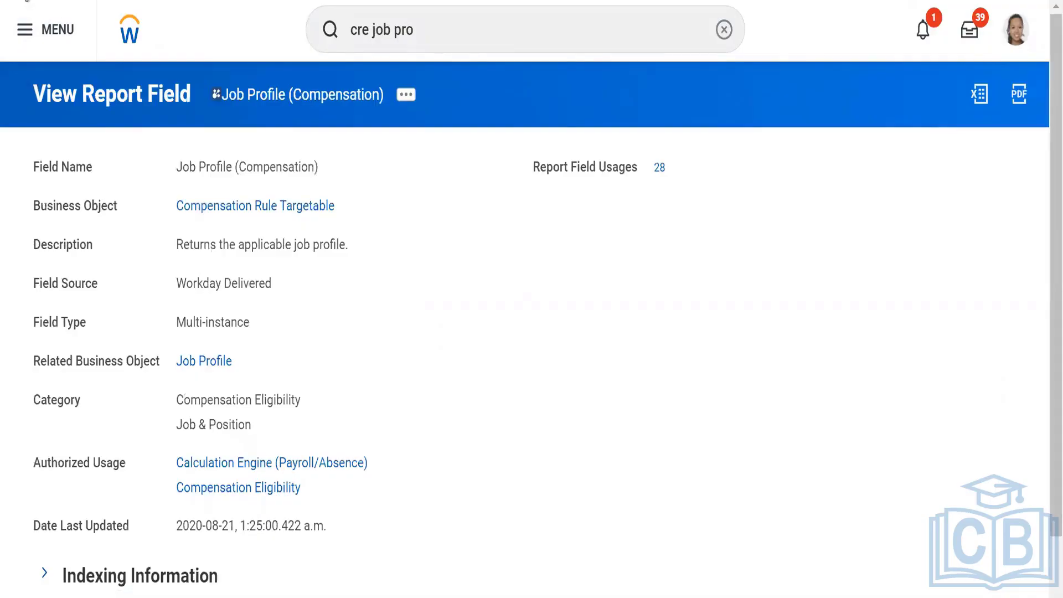
left_click(17, 0)
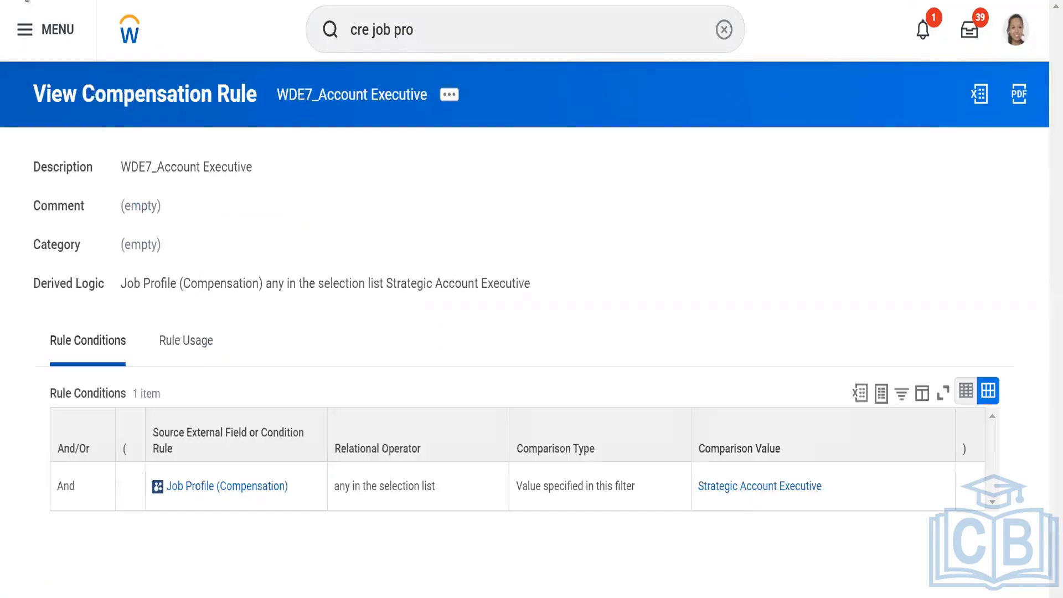
Step: Trace the rule's usage to the WDE7_Account Executive compensation grade and examine its job profile reference and pay range
left_click(178, 360)
left_click(237, 446)
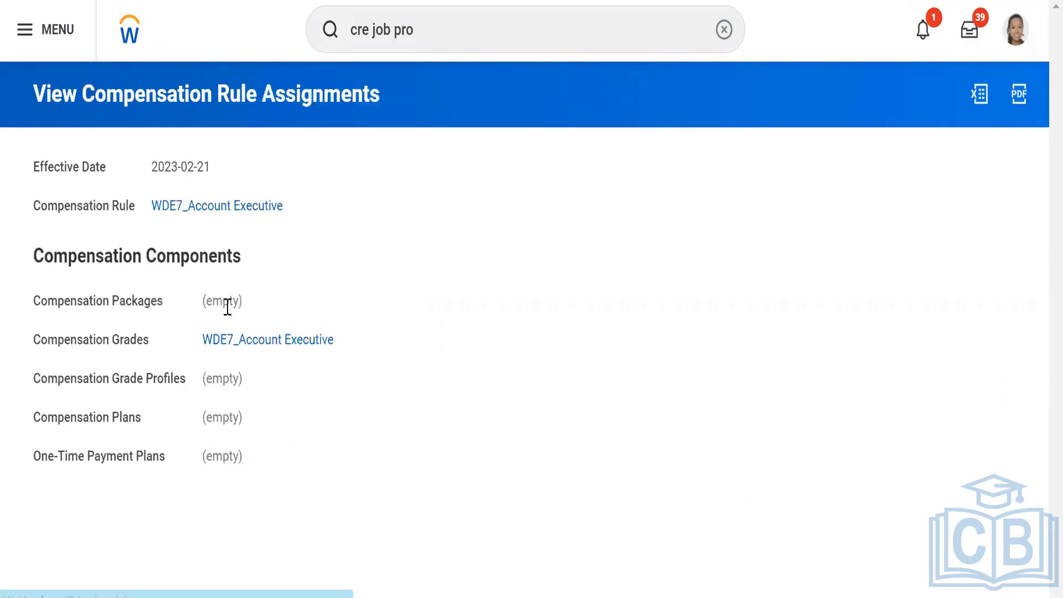
left_click(245, 340)
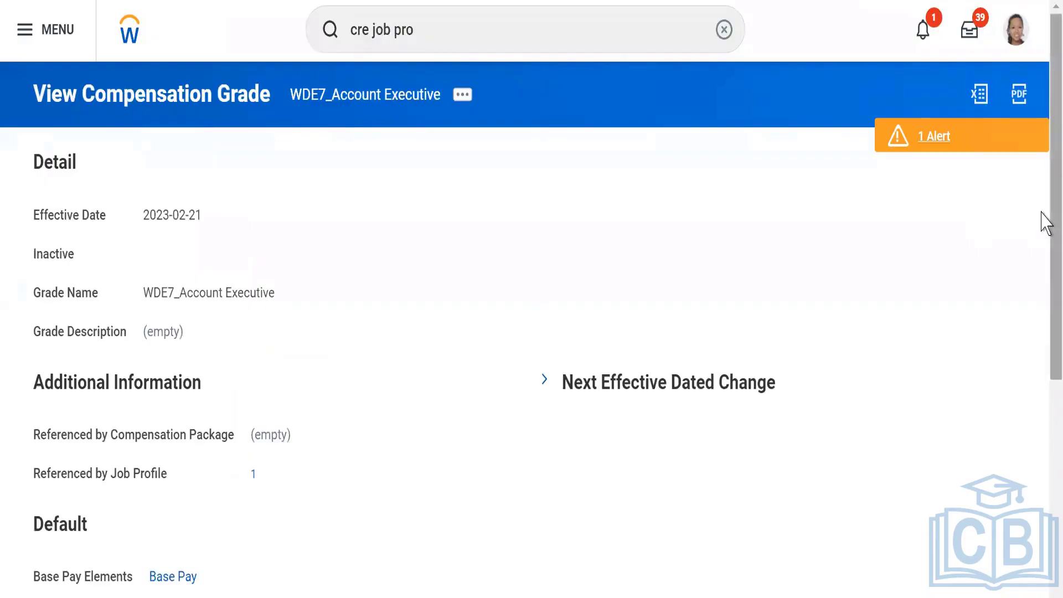
scroll(1045, 449, "down", 5)
scroll(1045, 449, "down", 2)
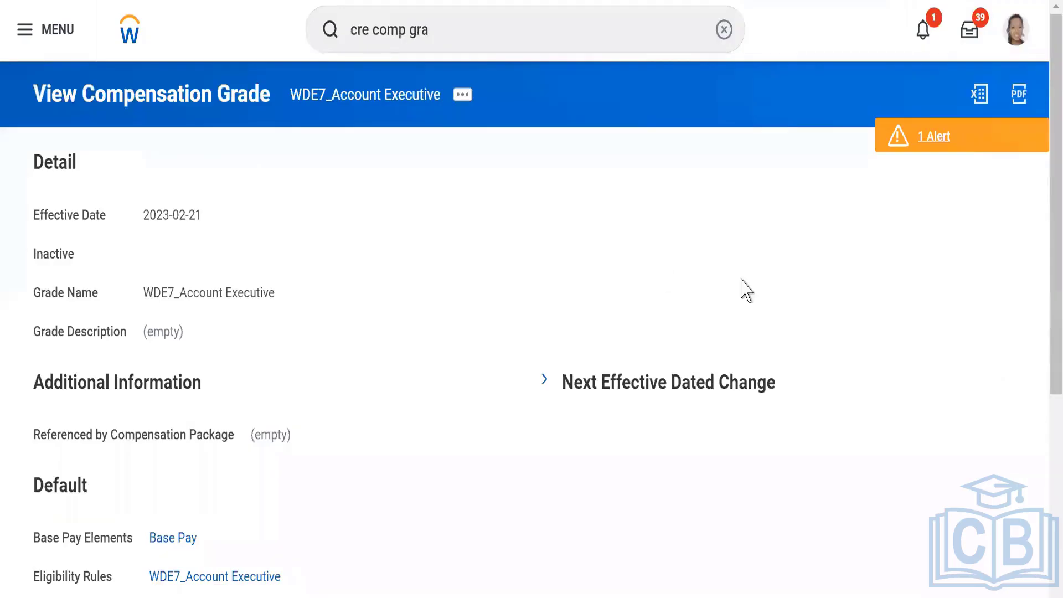
left_click_drag(1045, 154, 1046, 90)
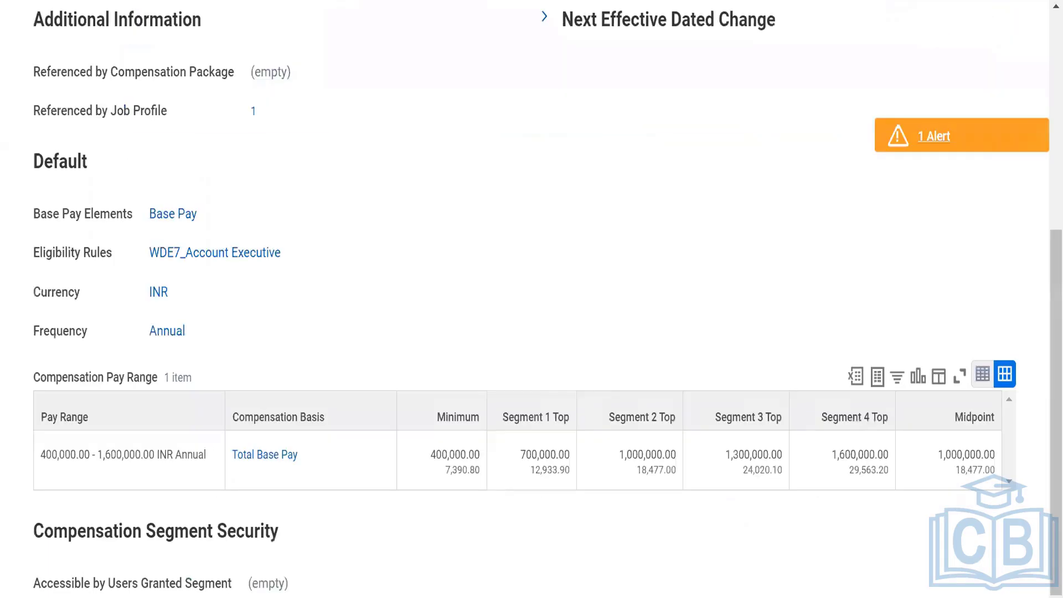
scroll(1045, 47, "up", 7)
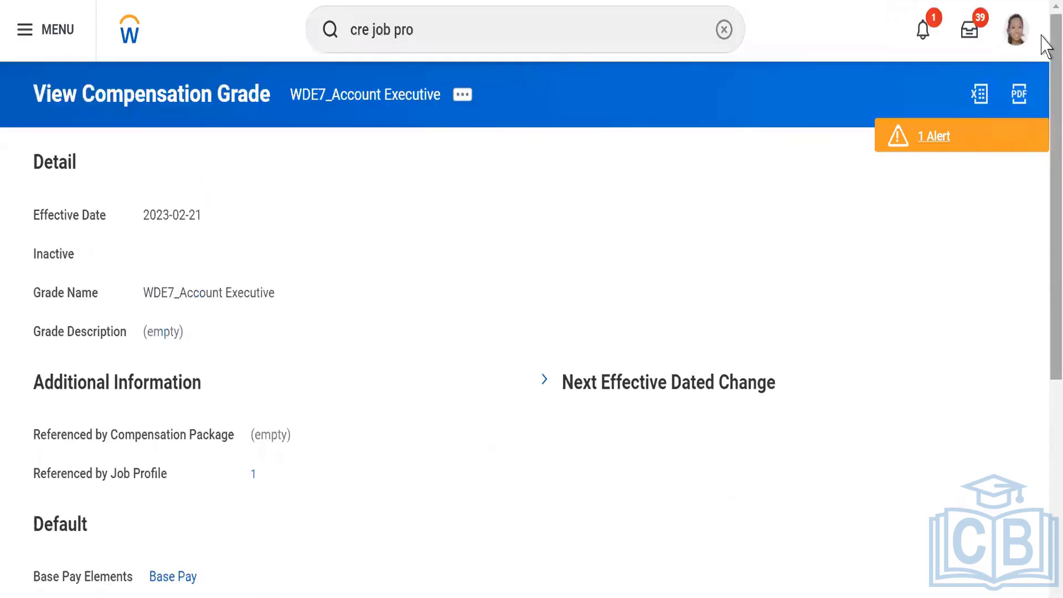
left_click(381, 47)
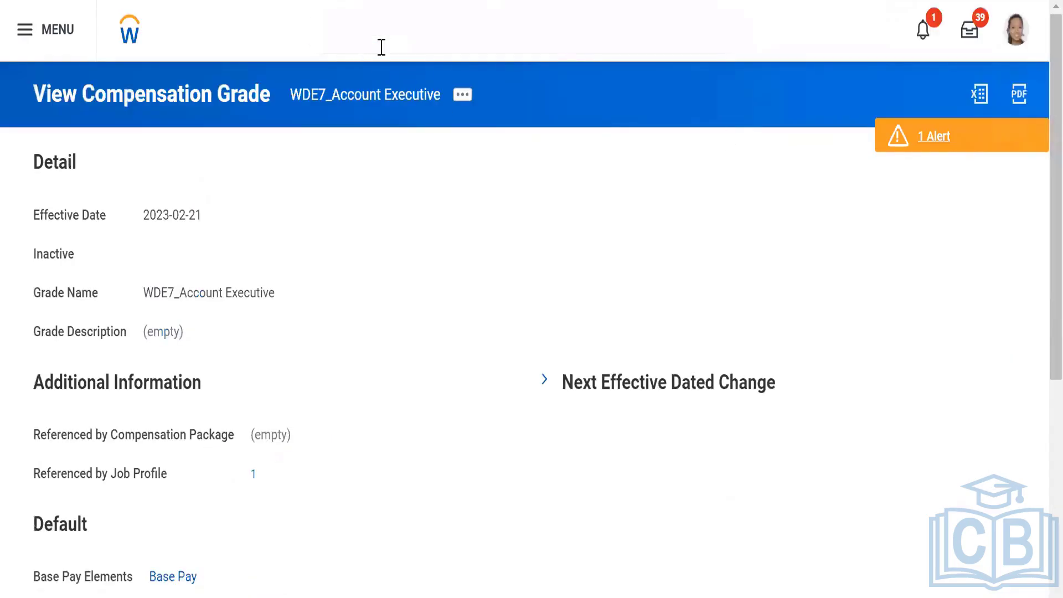
key("BackSpace")
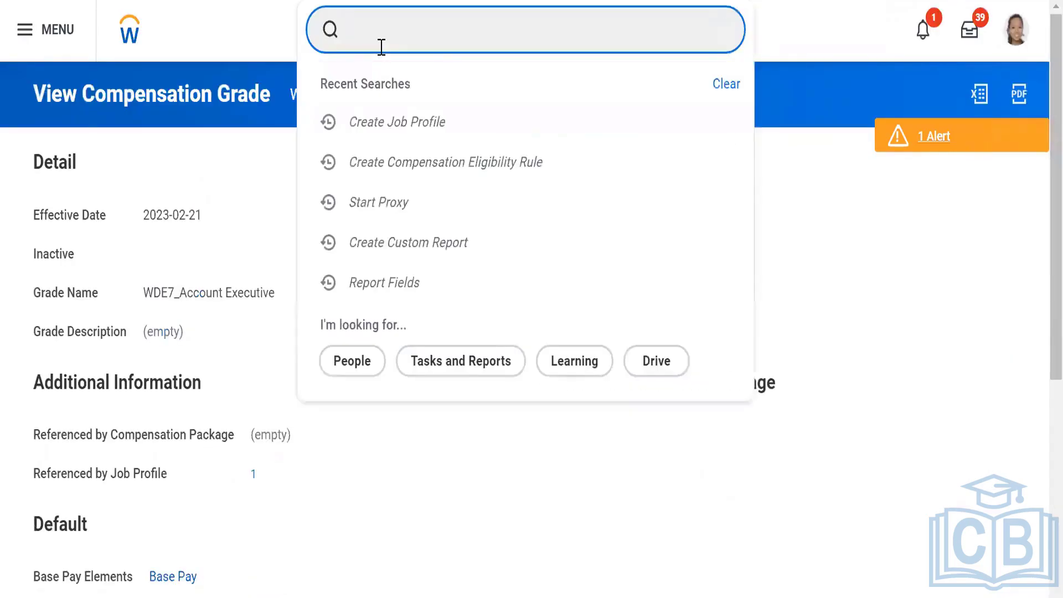
type("cre comp g")
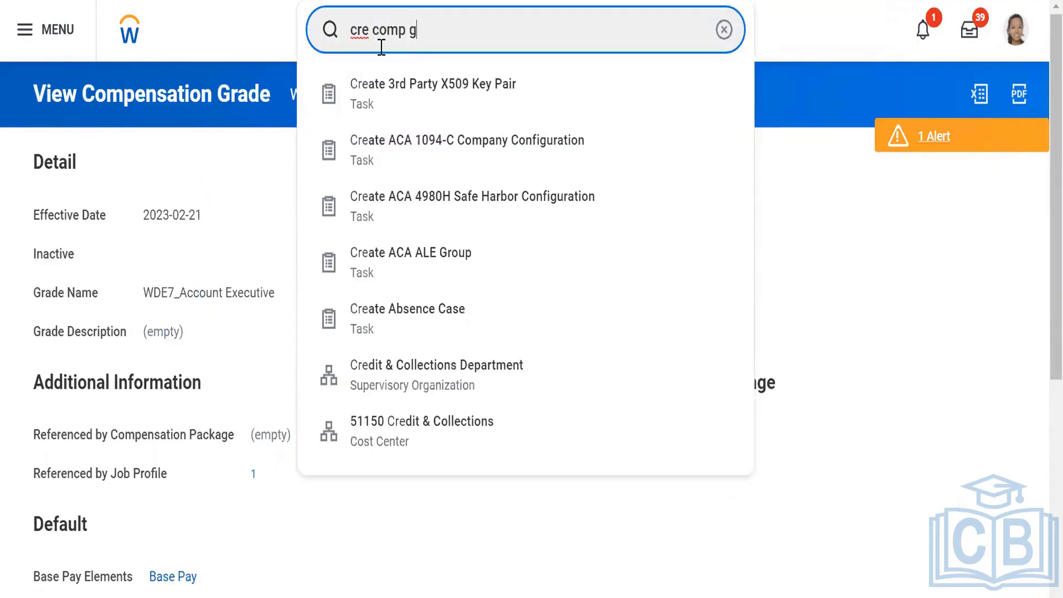
type("ra")
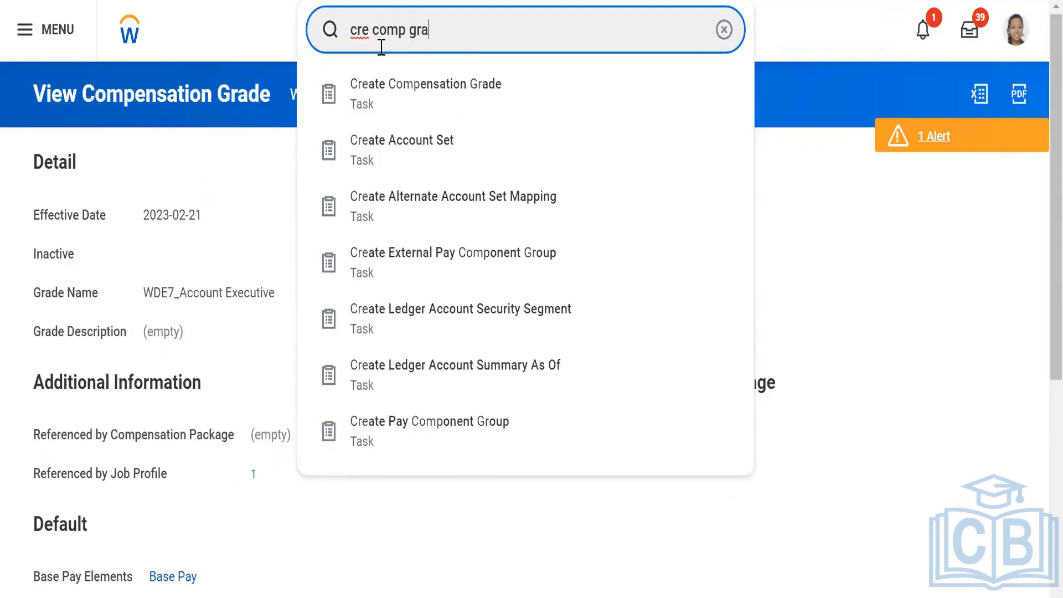
left_click(397, 101)
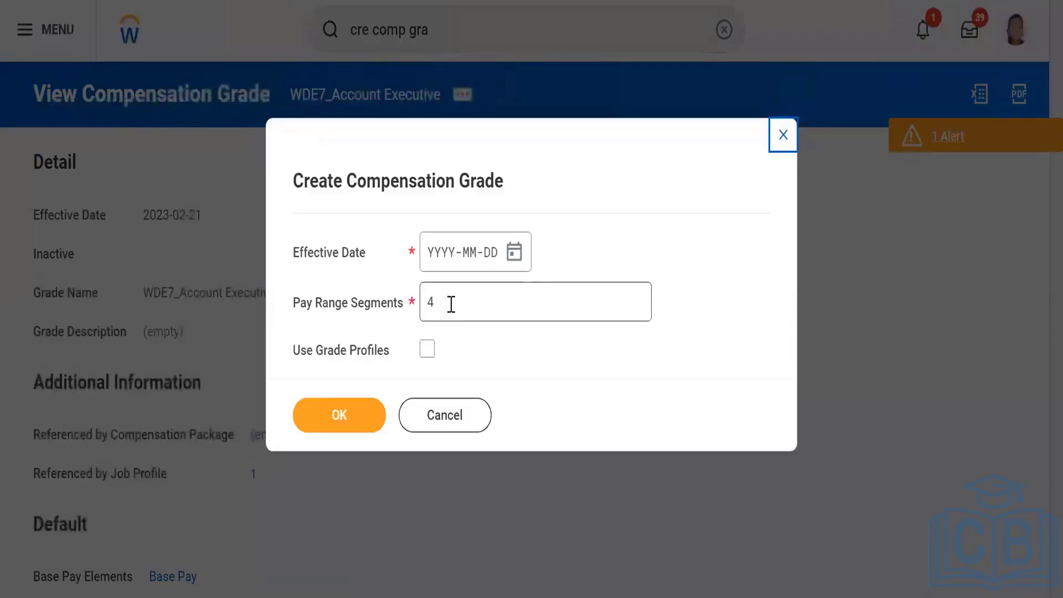
left_click(451, 304)
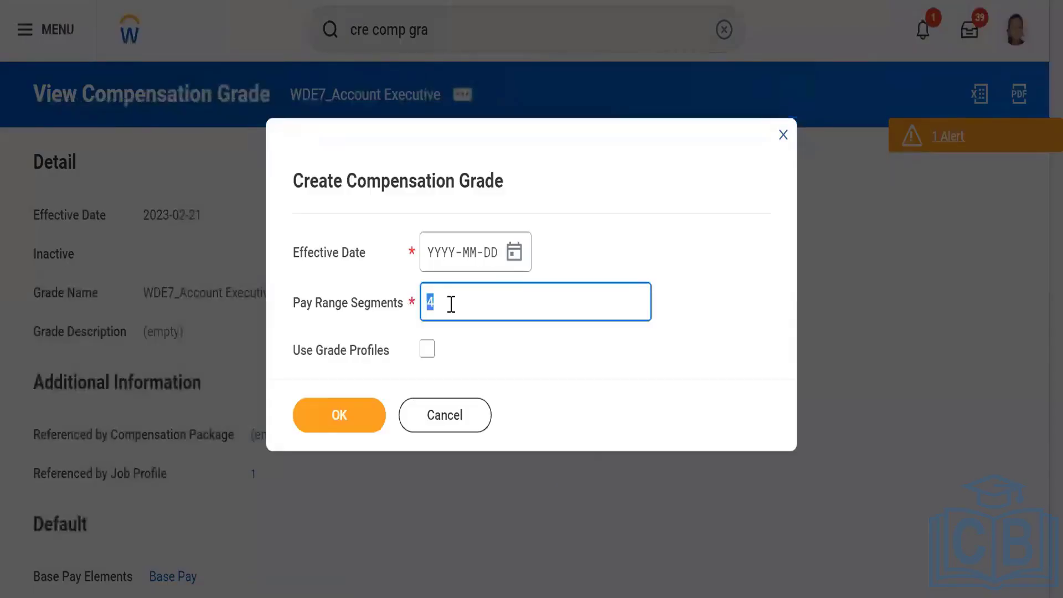
type("5")
left_click(479, 342)
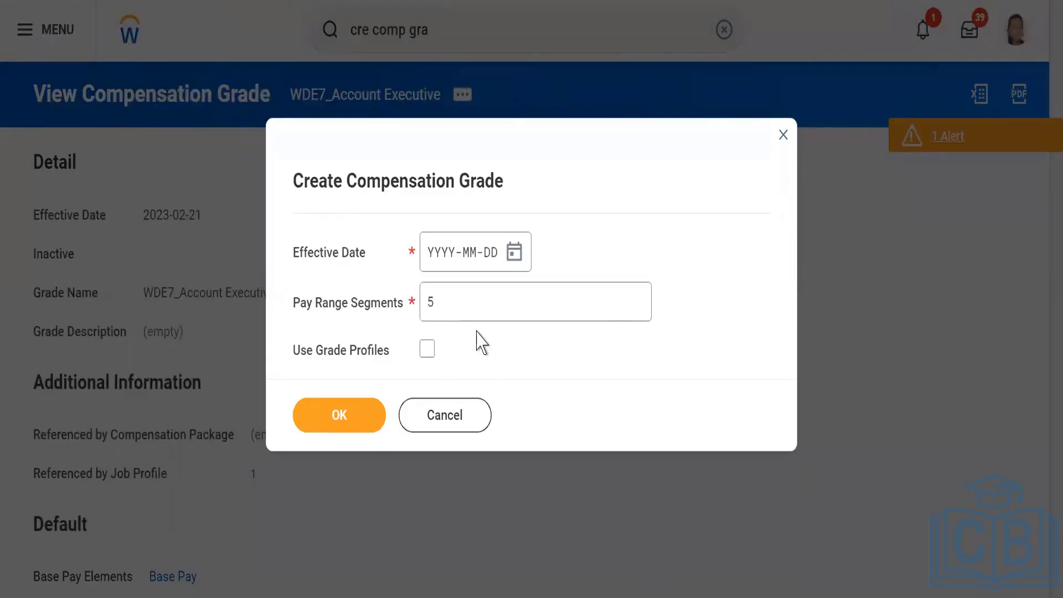
left_click(446, 424)
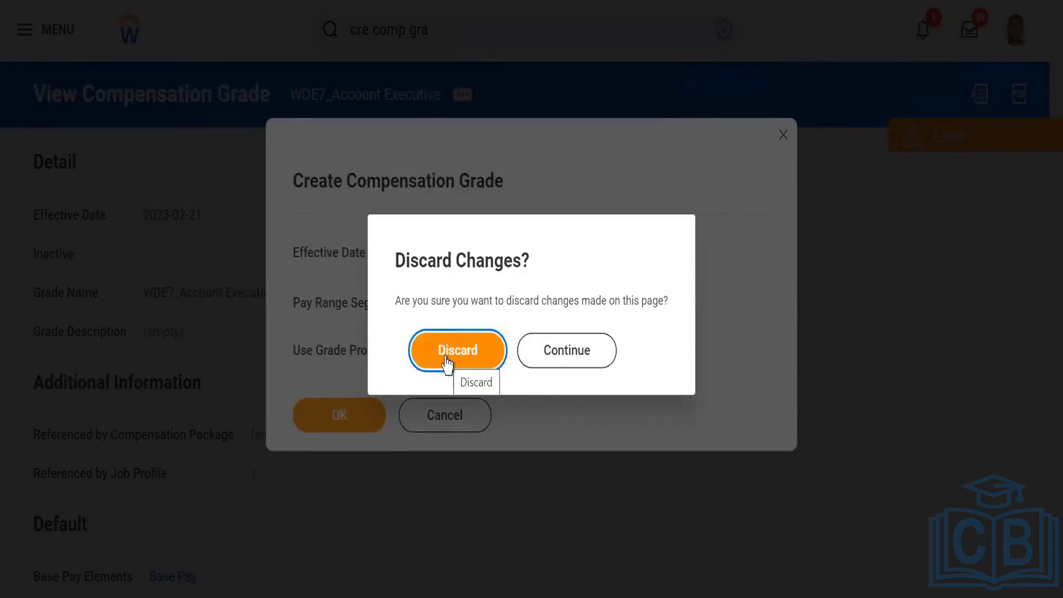
left_click(541, 353)
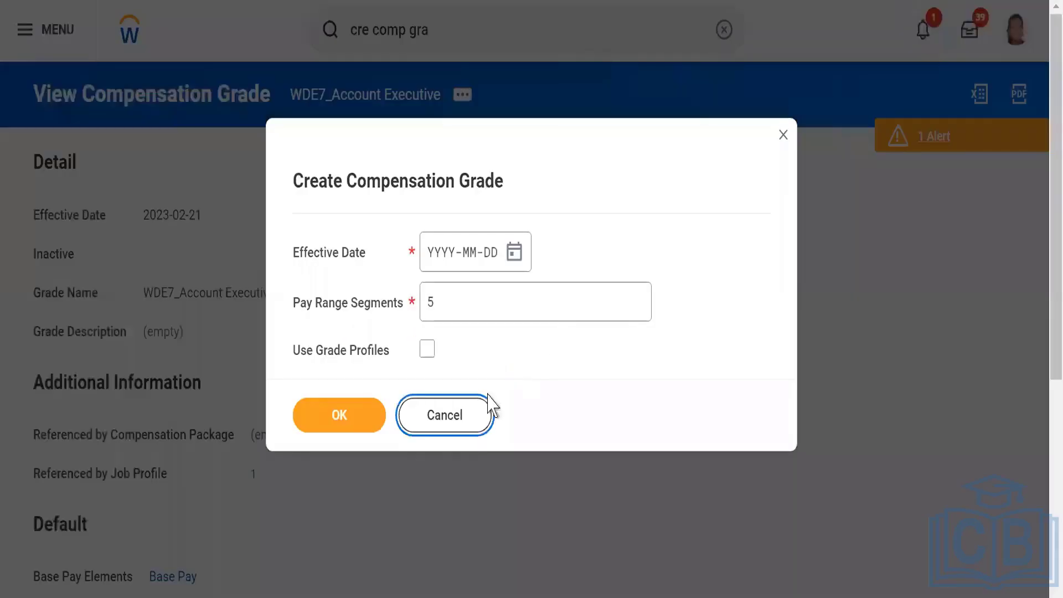
left_click(420, 429)
left_click(451, 358)
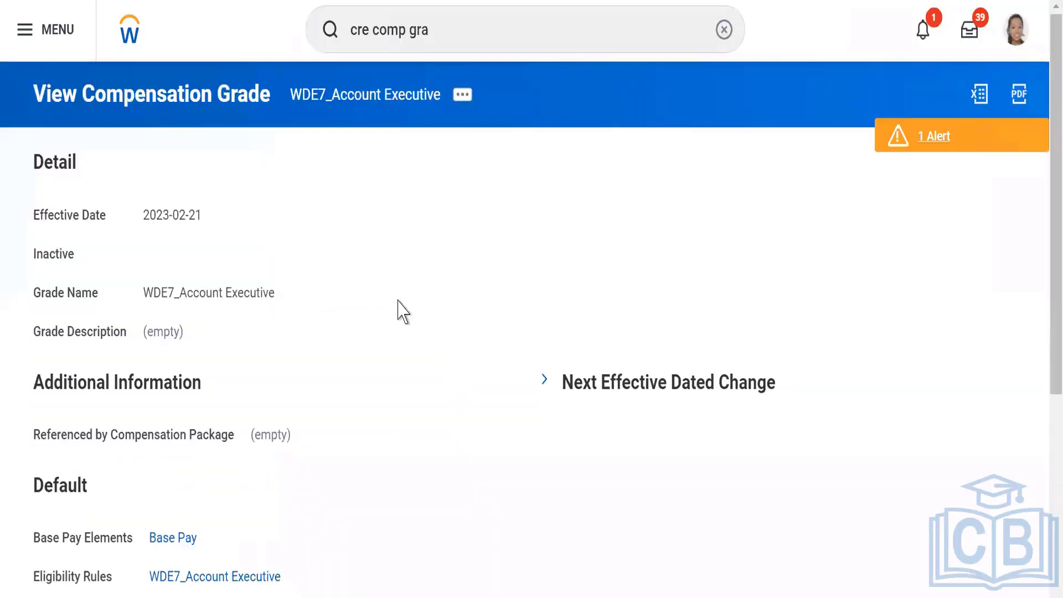
Step: Examine the default settings and Compensation Pay Range segments of the WDE7_Account Executive grade, and reset the session timeout
scroll(402, 312, "down", 6)
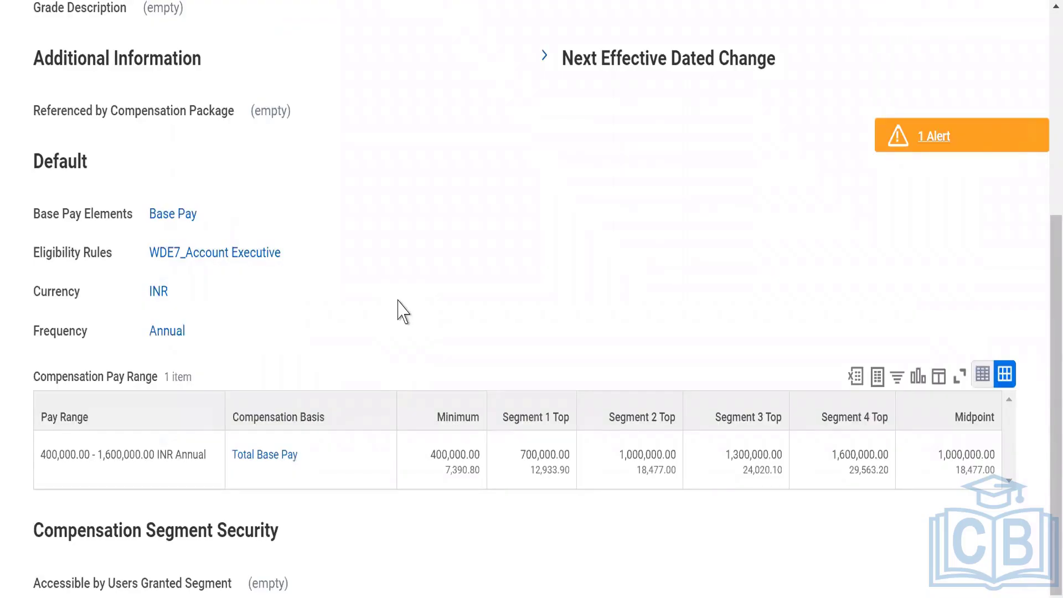
scroll(402, 312, "up", 1)
scroll(403, 312, "down", 1)
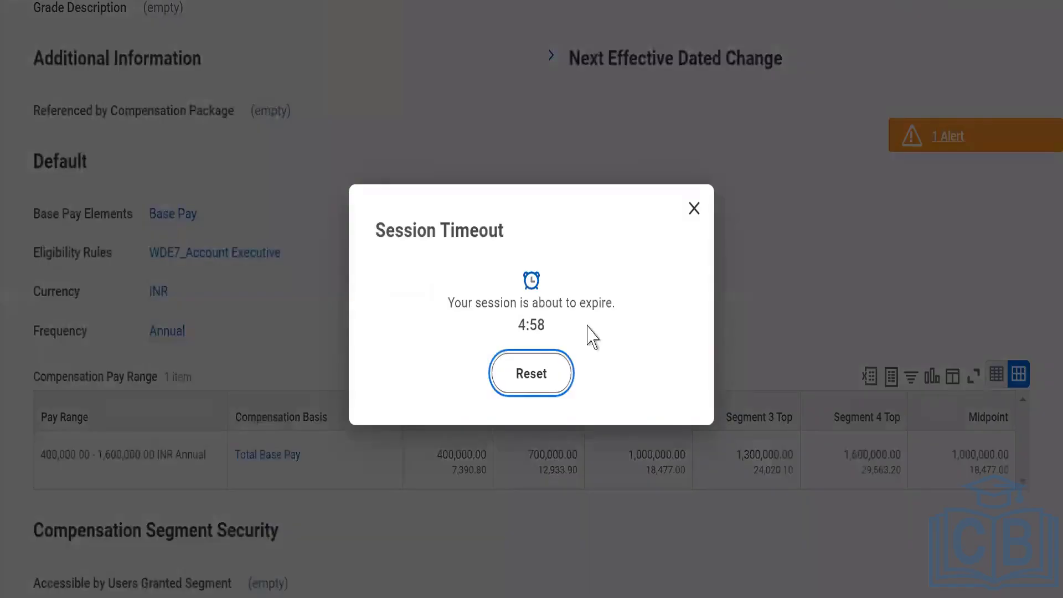
left_click(532, 376)
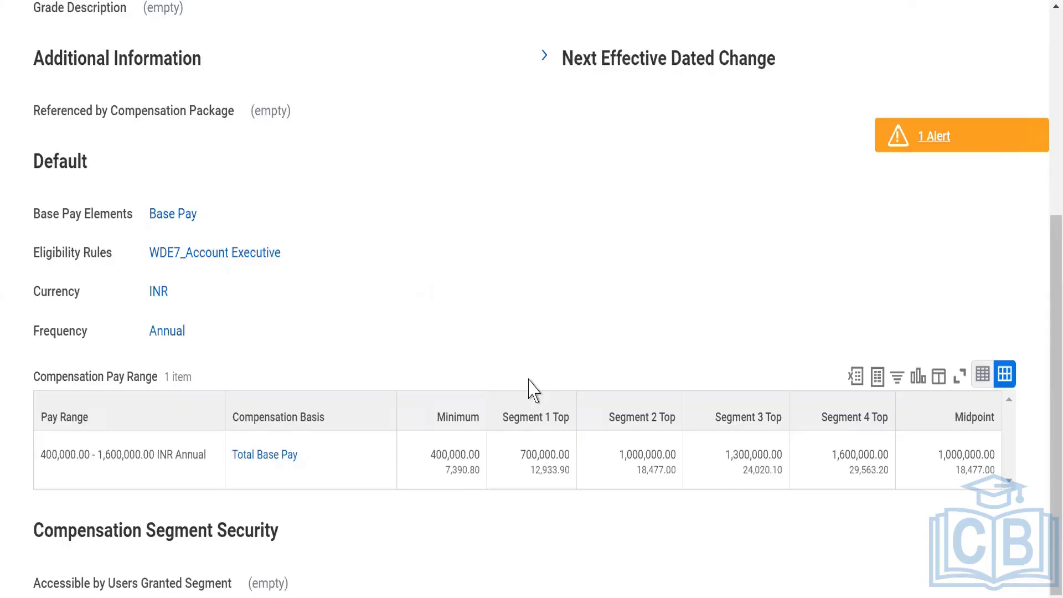